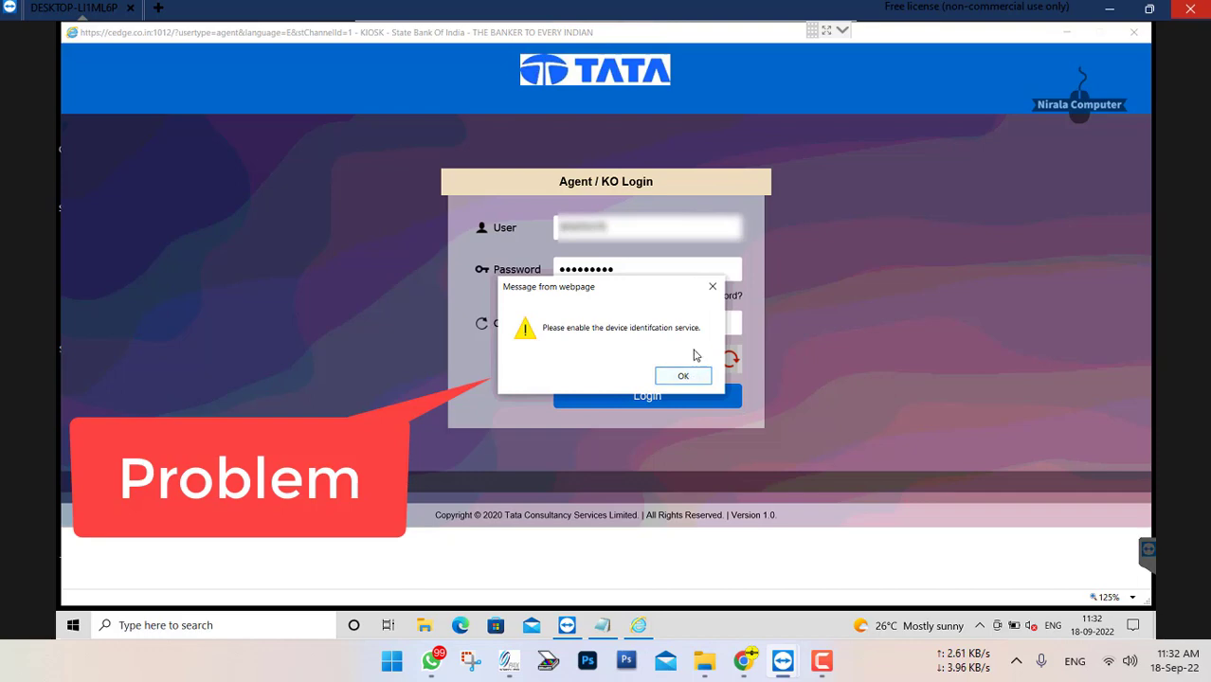
Dismiss the device identification service message and close the kiosk Agent / KO Login window
click(686, 377)
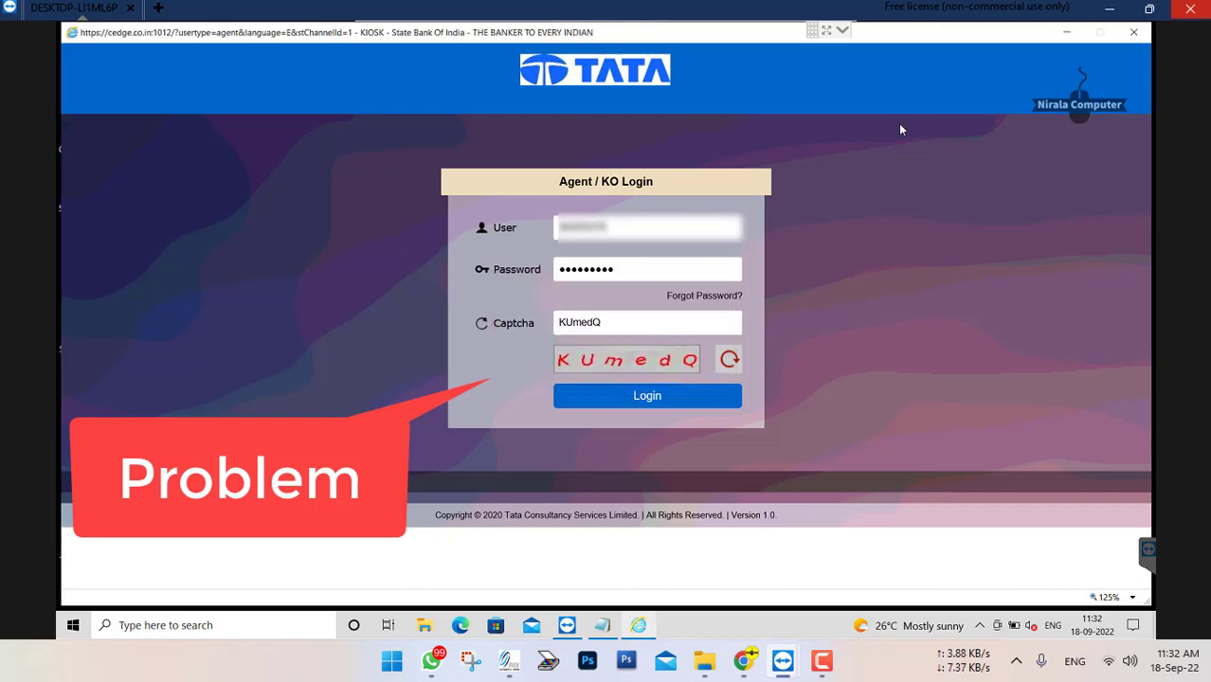
click(1134, 32)
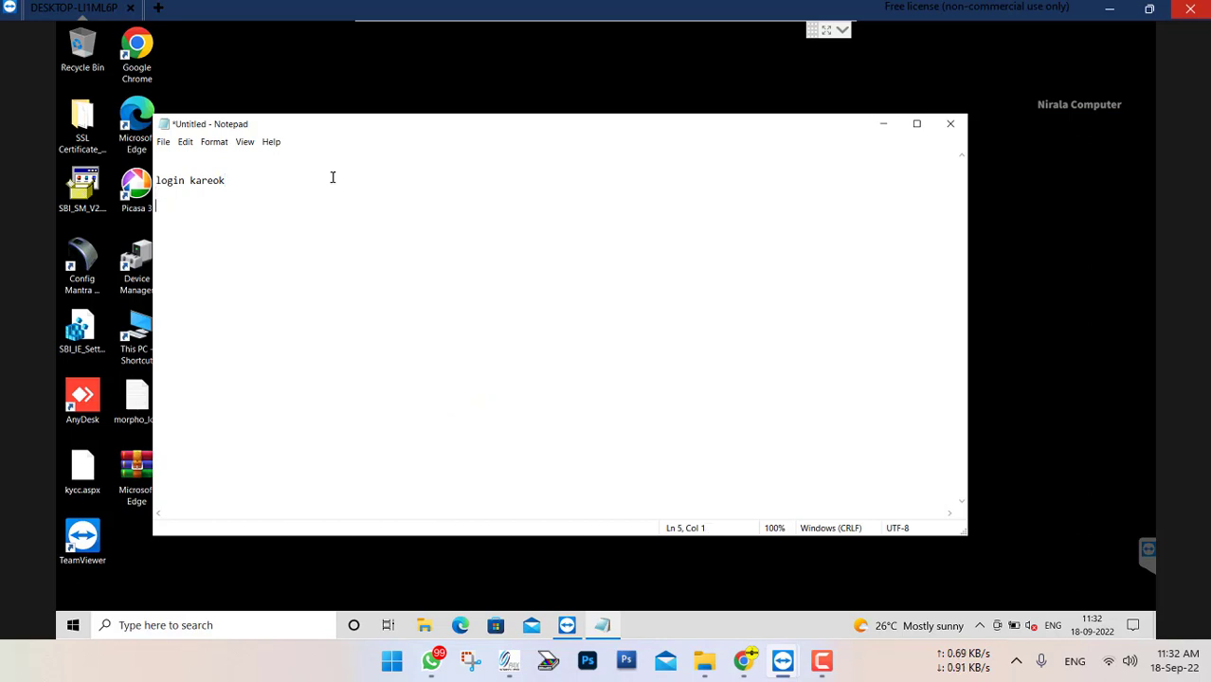
Add the line "wait OK" below "login kareok" in the untitled Notepad note and minimize the note
text(wait)
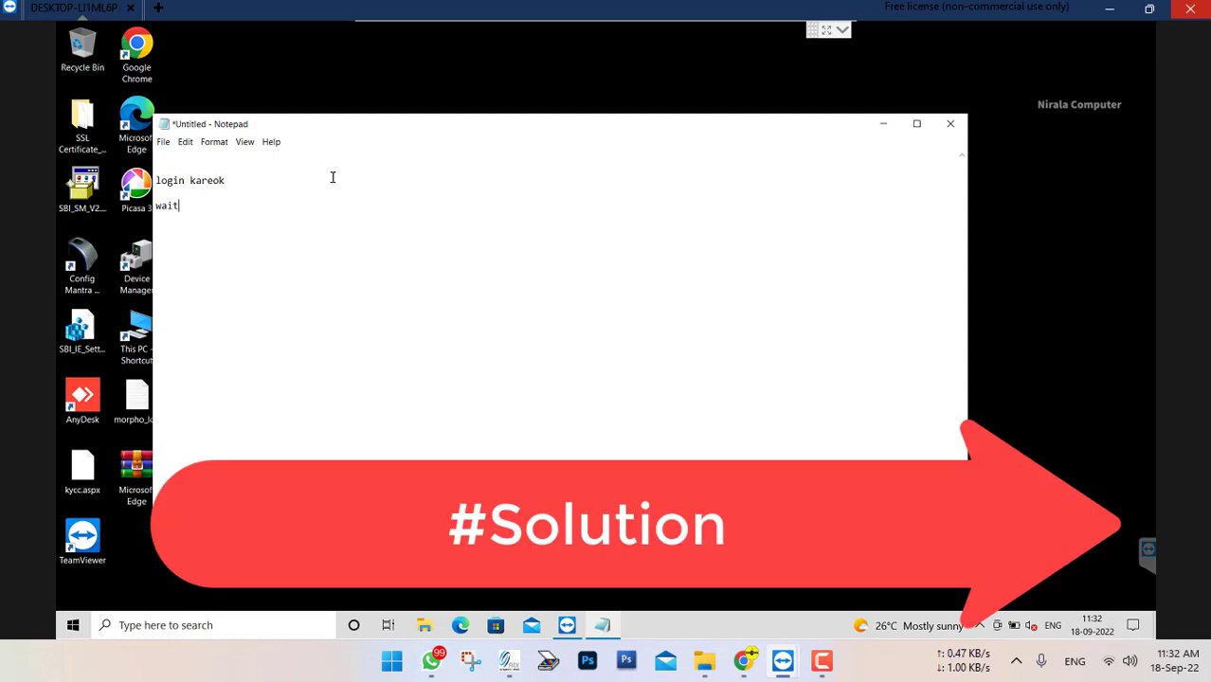
text( OK)
mouse_move(1109, 575)
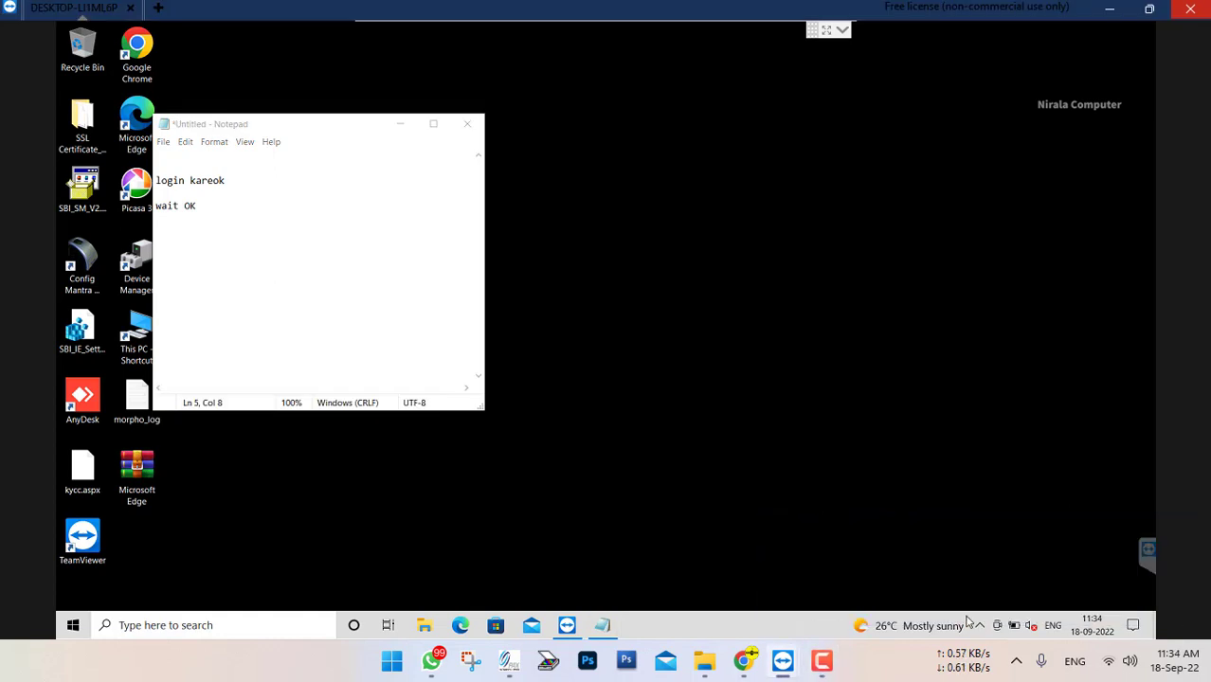
click(400, 124)
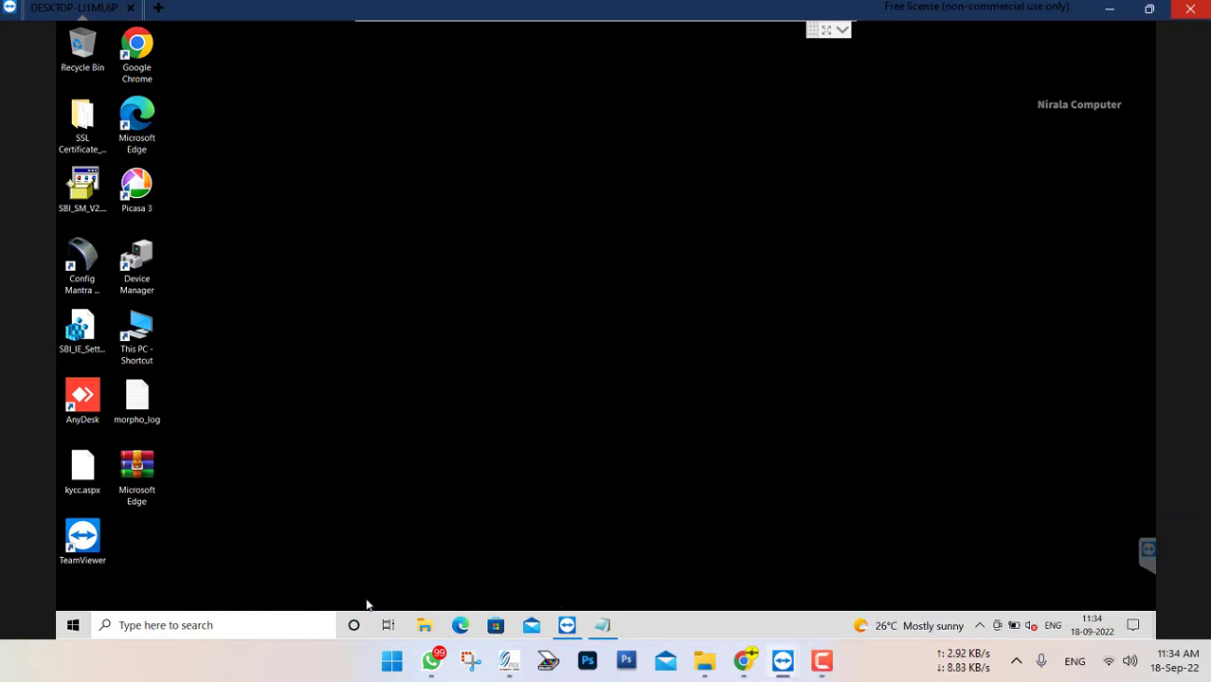
Search Windows for "control" and open Control Panel's Uninstall a program page
click(280, 621)
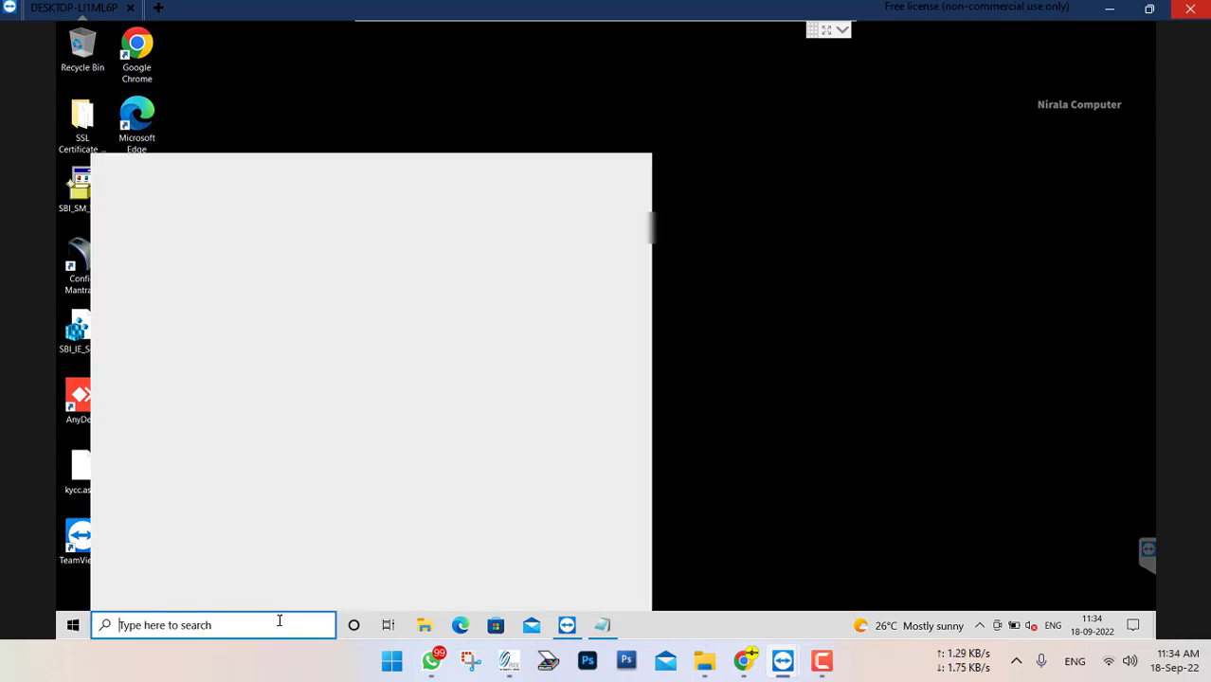
text(control)
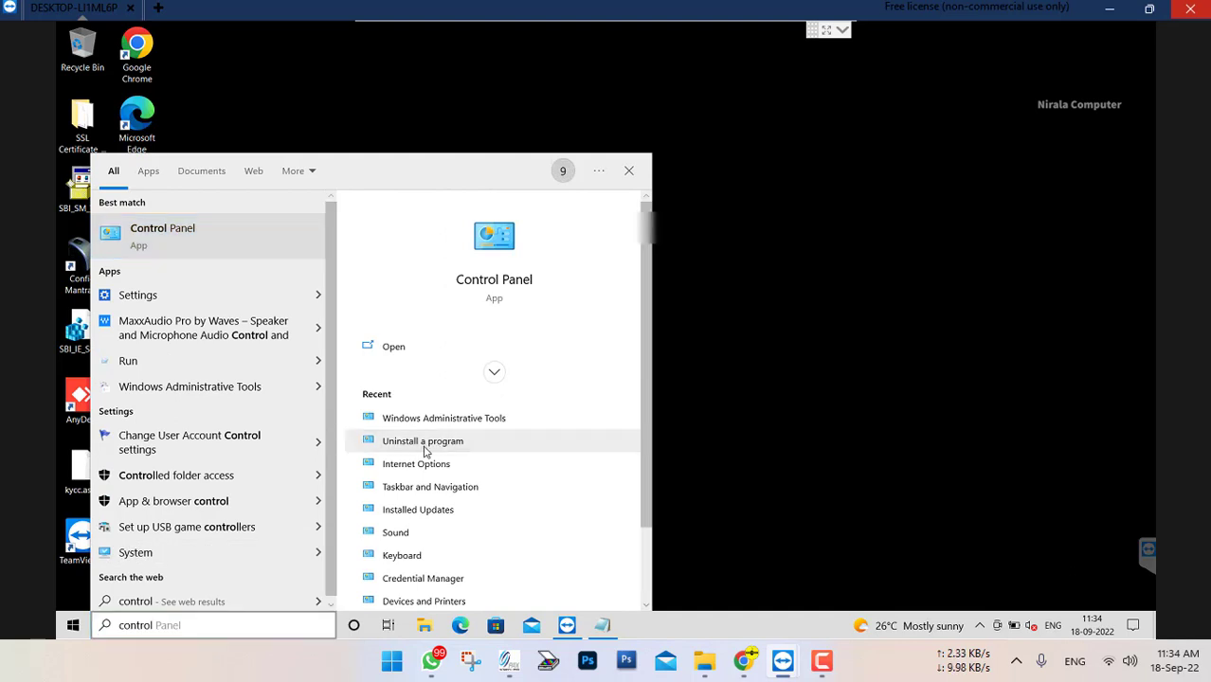
click(425, 441)
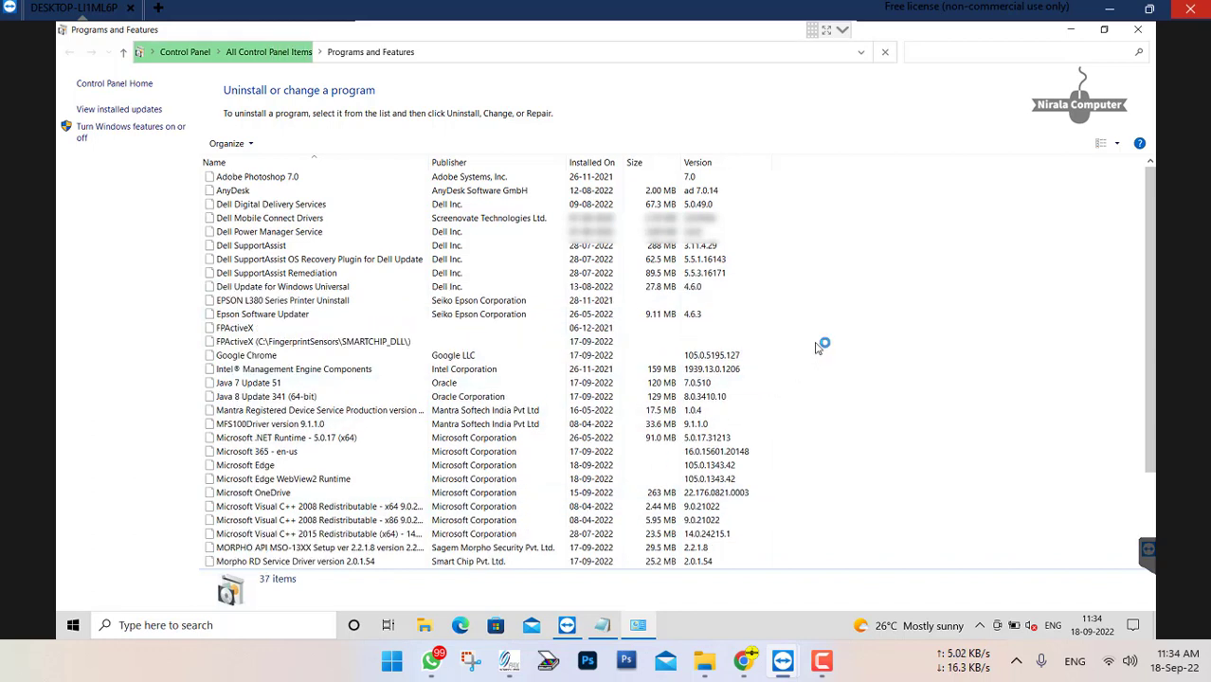
Uninstall the plain FPActiveX entry with all of its components and close the removal message
click(234, 332)
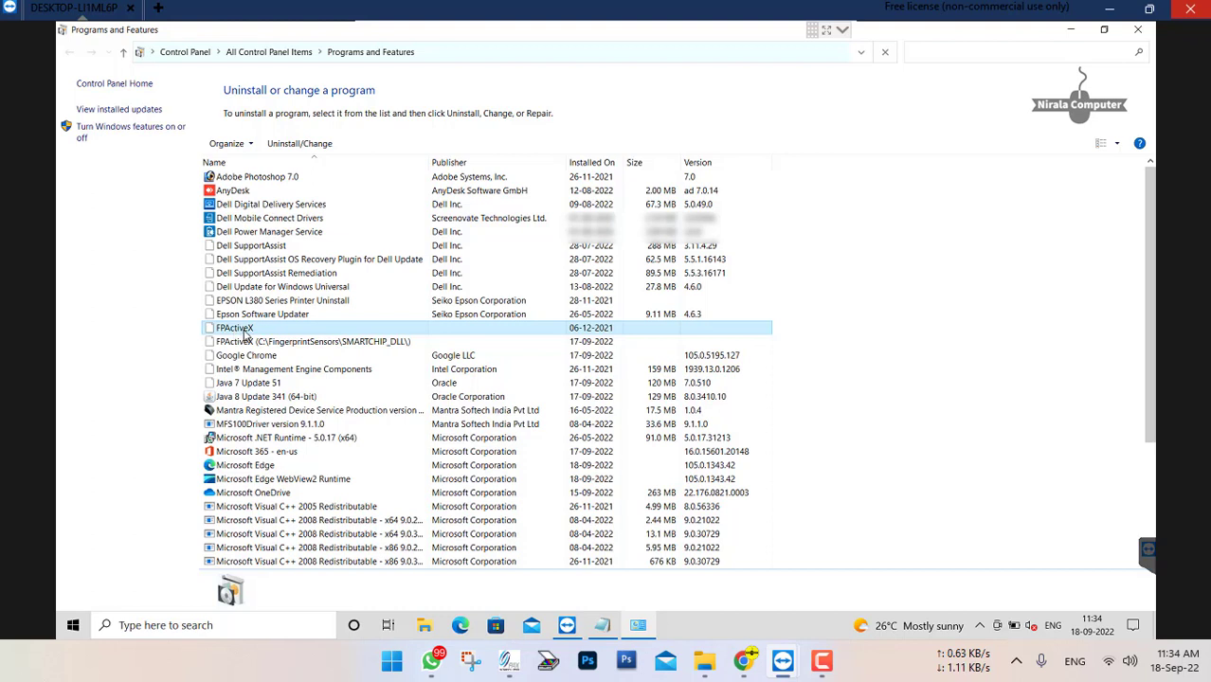
right_click(245, 333)
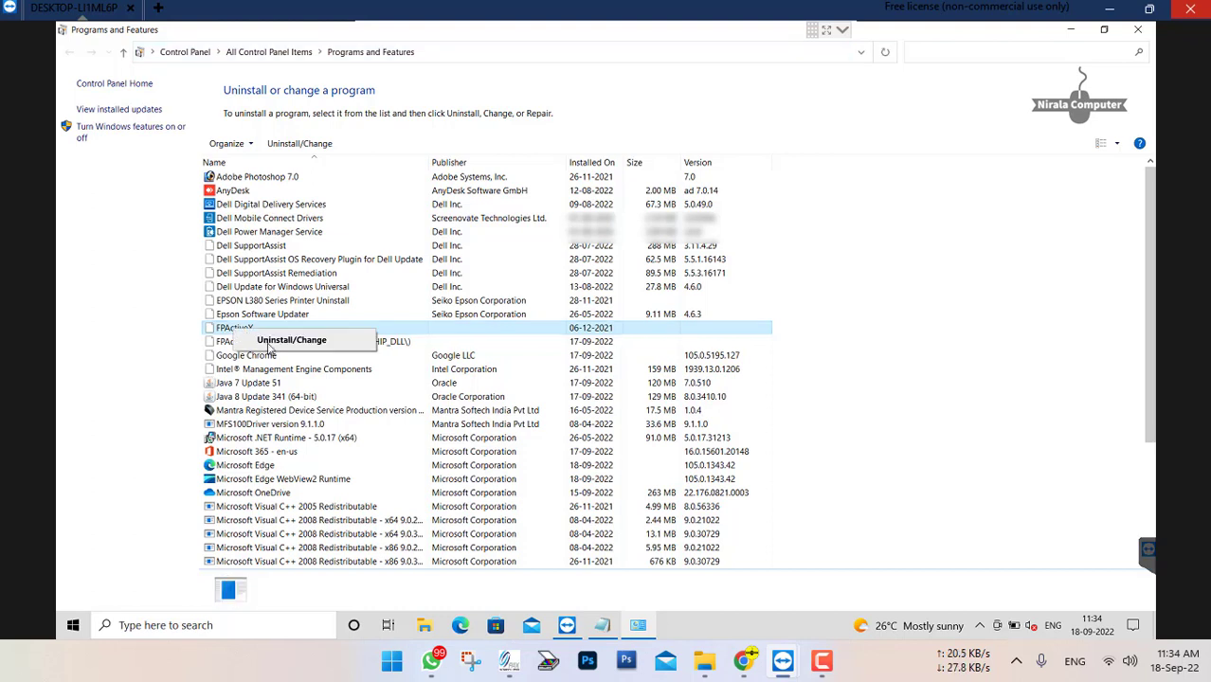
click(274, 344)
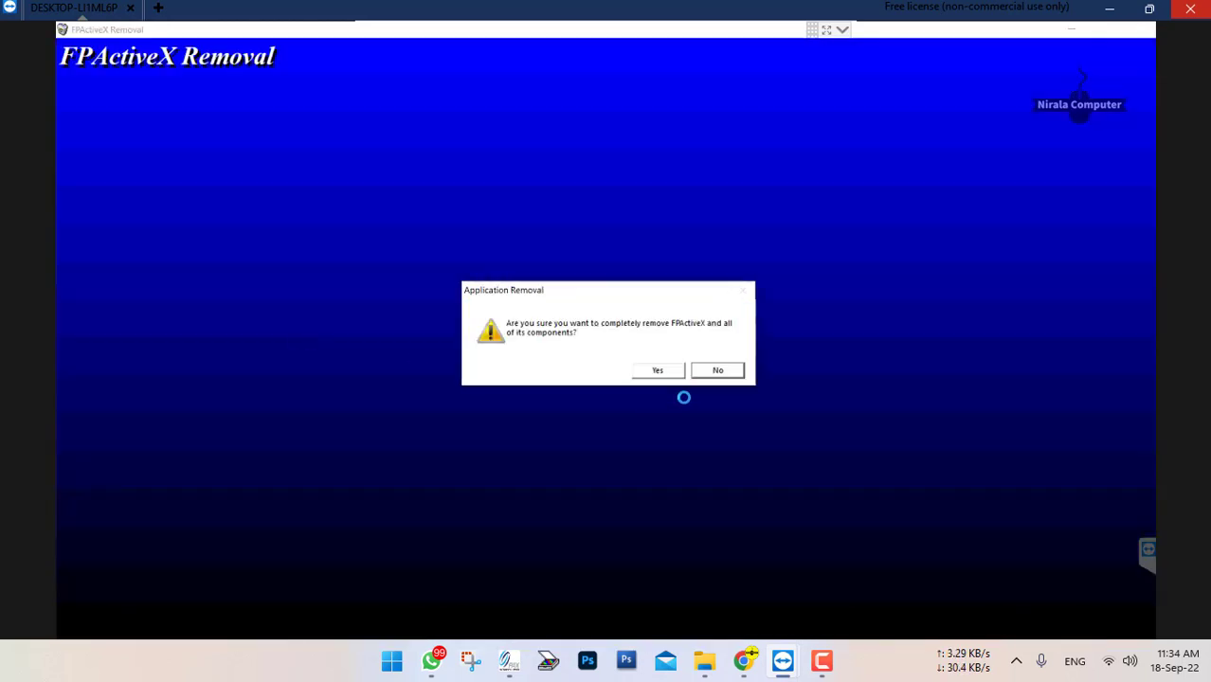
click(663, 371)
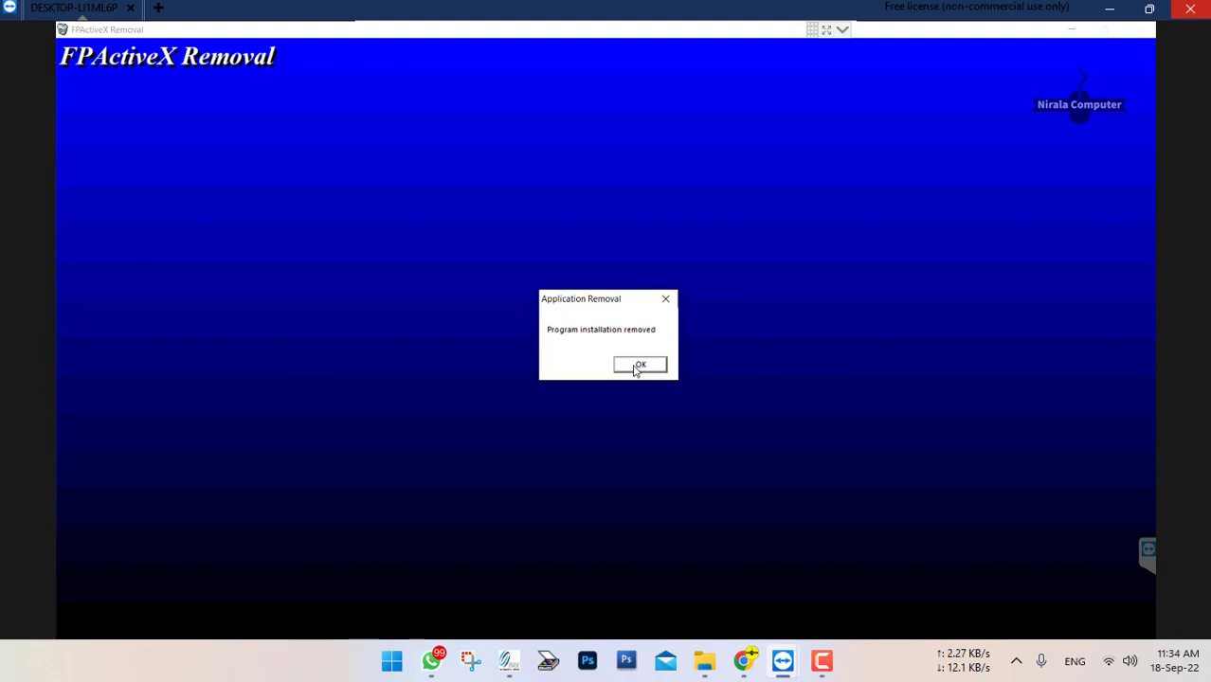
click(633, 366)
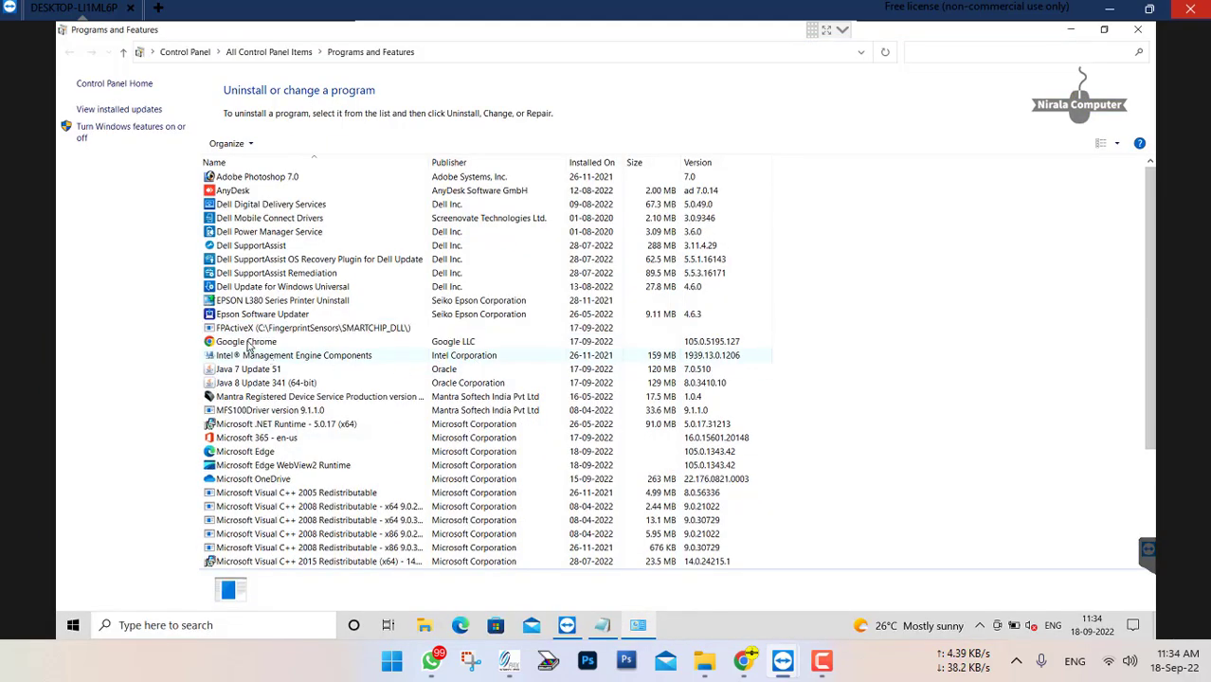
Uninstall the FPActiveX (C:\FingerprintSensors\SMARTCHIP_DLL\) entry and dismiss the removal messages
click(248, 331)
right_click(253, 332)
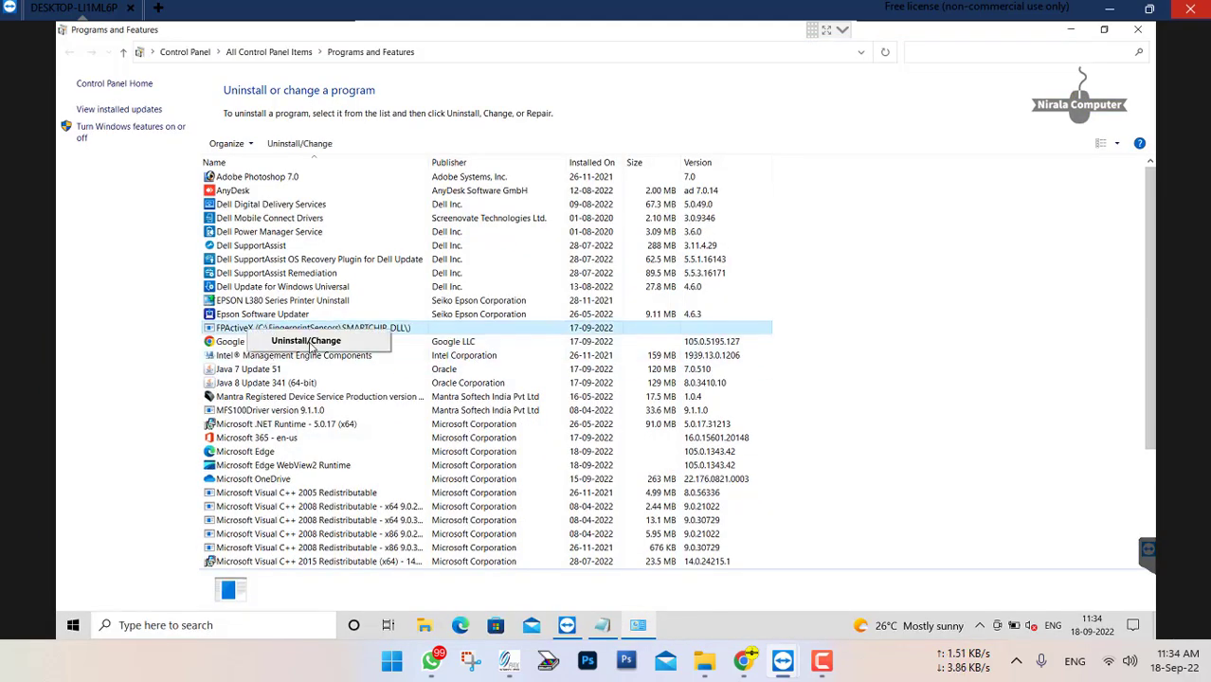
click(294, 340)
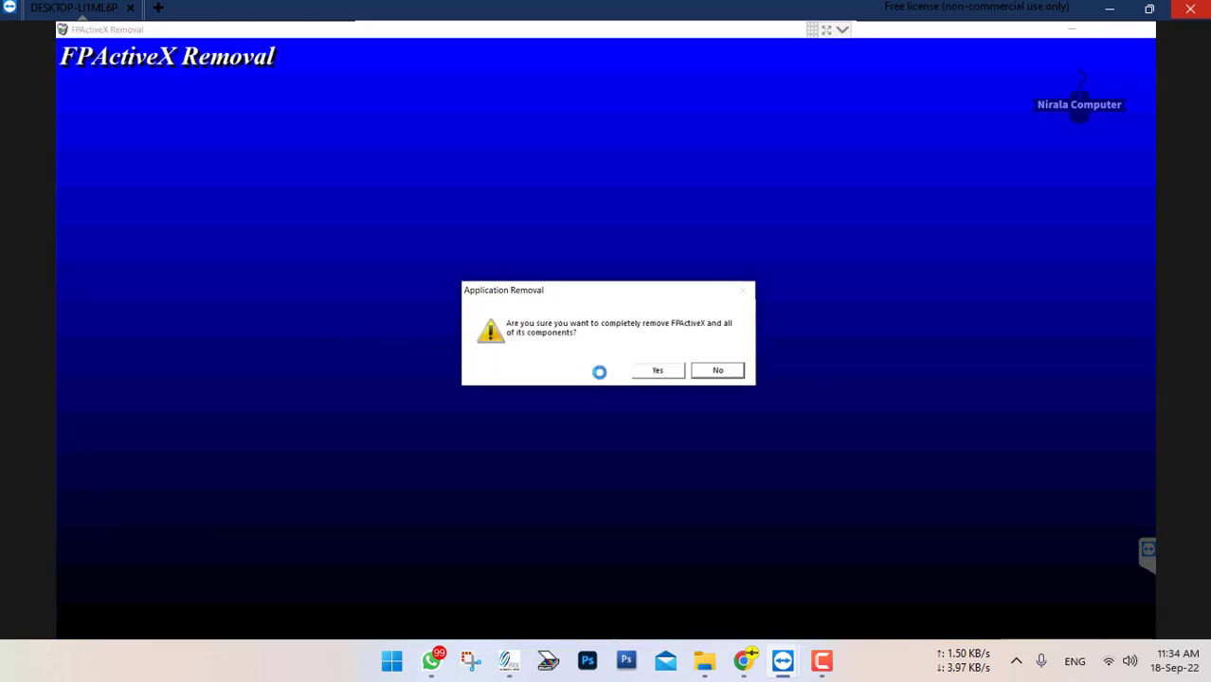
click(670, 374)
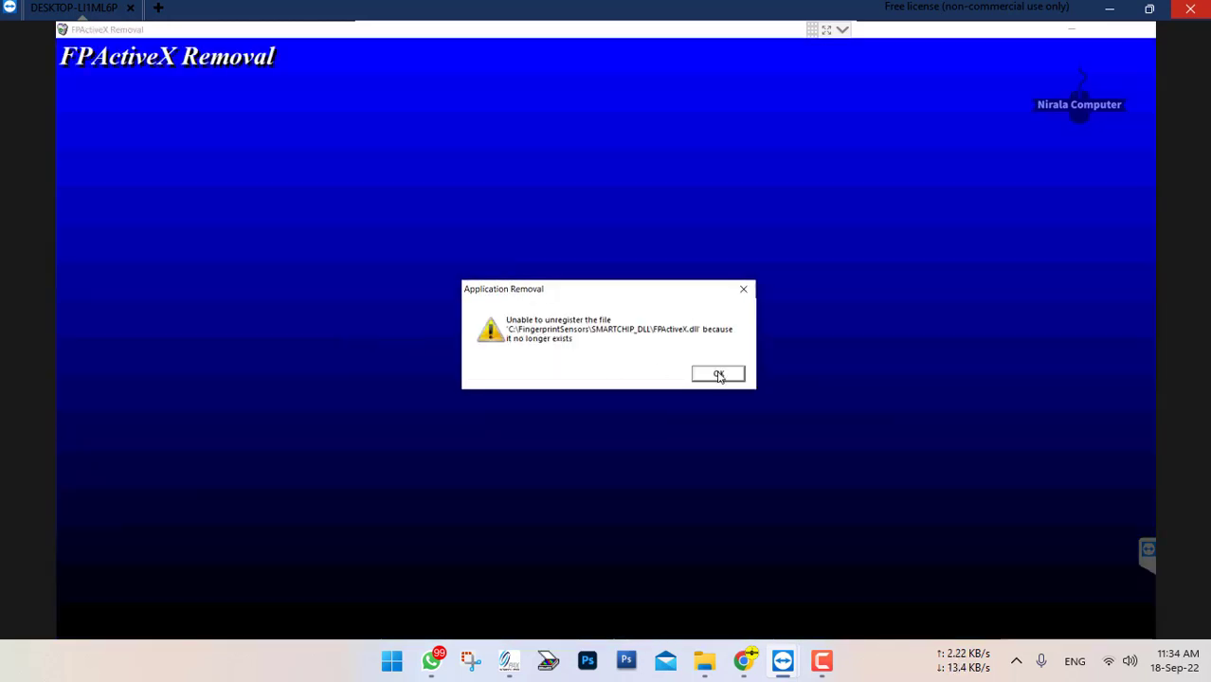
click(716, 375)
click(702, 379)
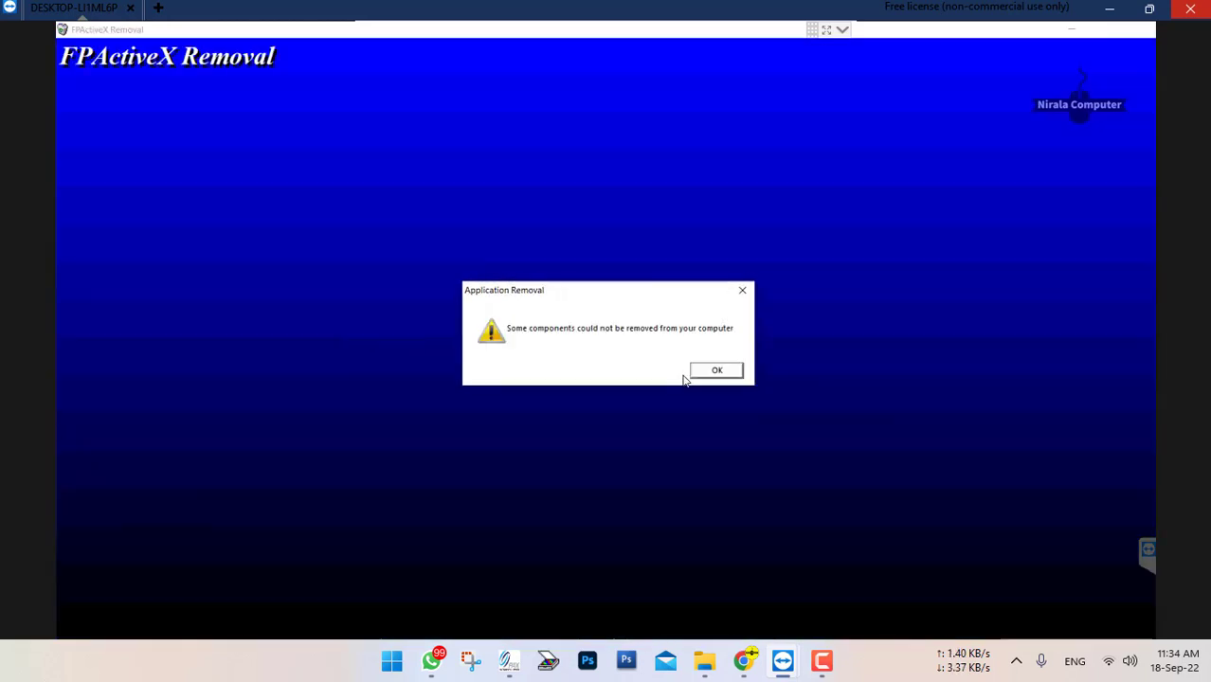
click(716, 370)
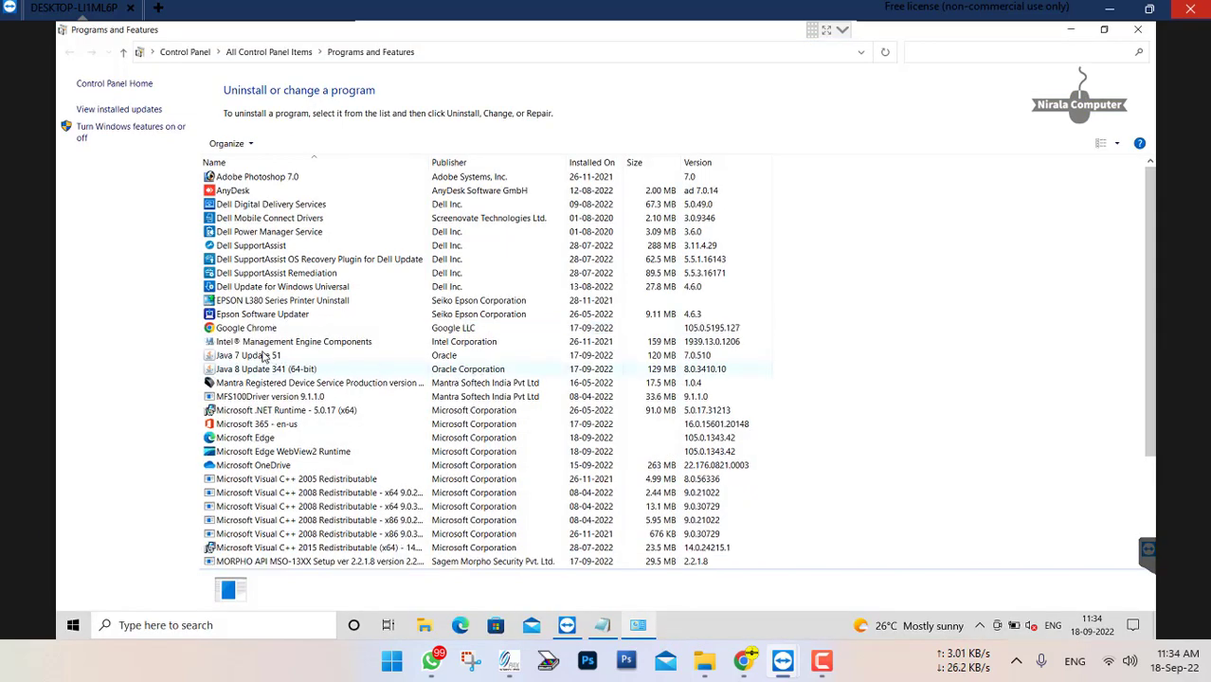
Uninstall Java 7 Update 51 and confirm its removal
click(283, 357)
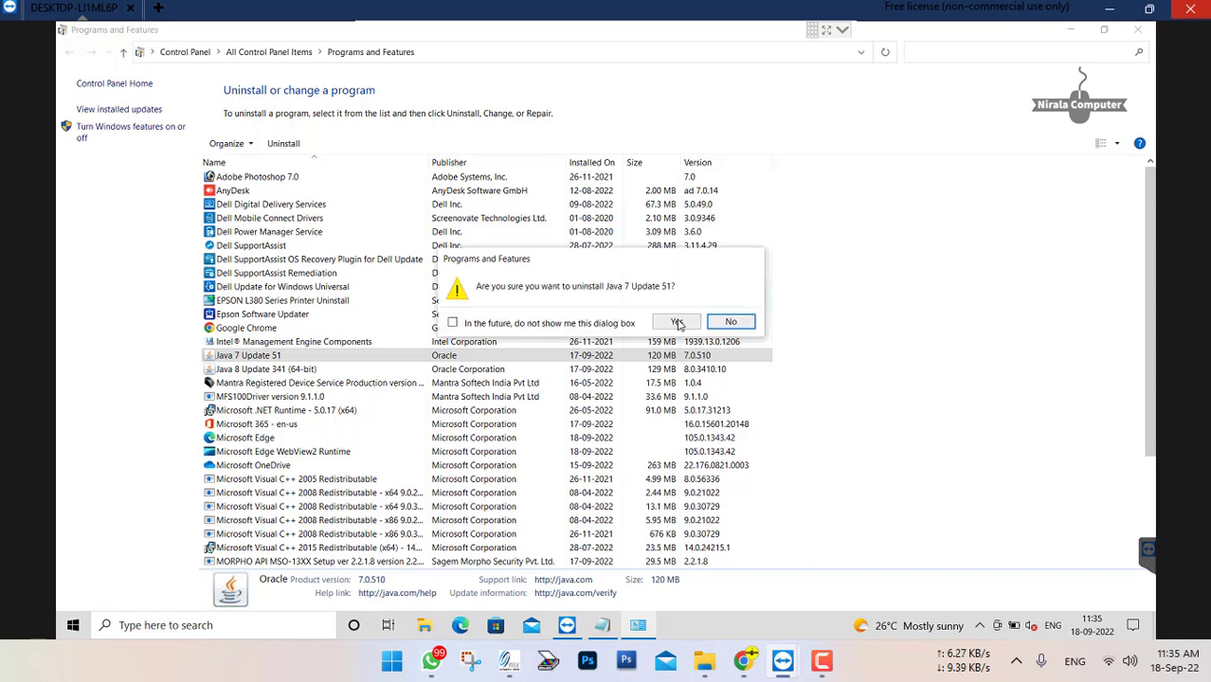
click(678, 323)
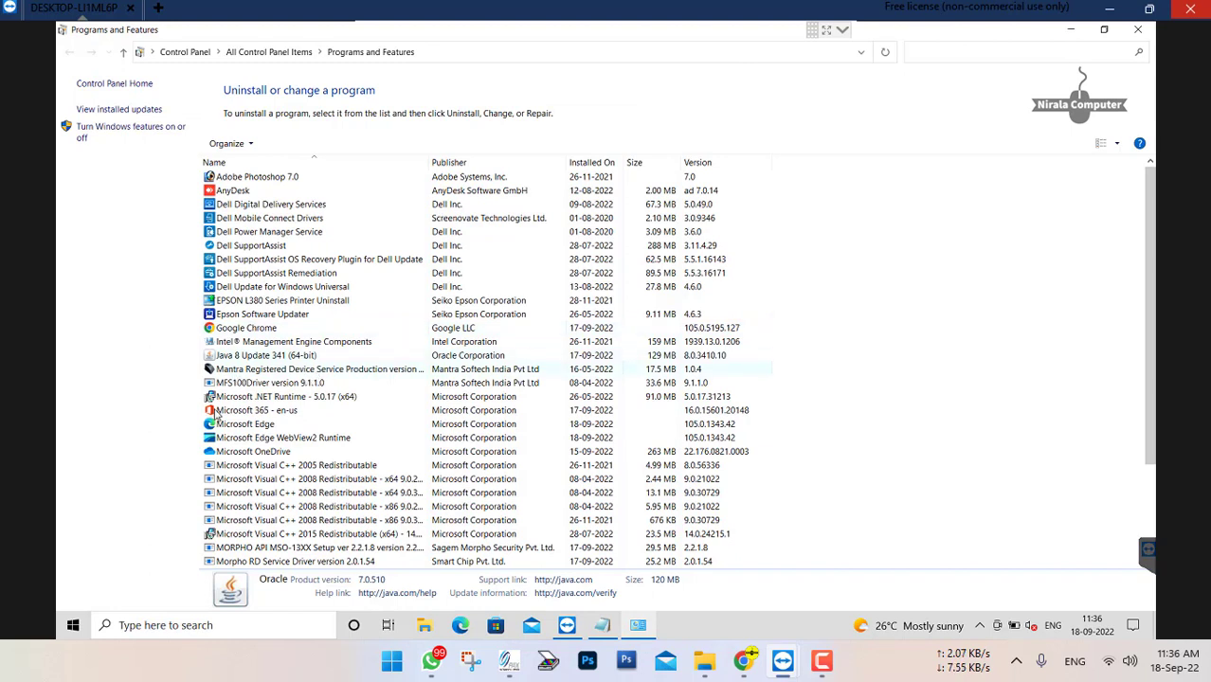
Uninstall Morpho RD Service Driver version 2.0.1.54 with all of its components
click(260, 562)
scroll(493, 493, down, 2)
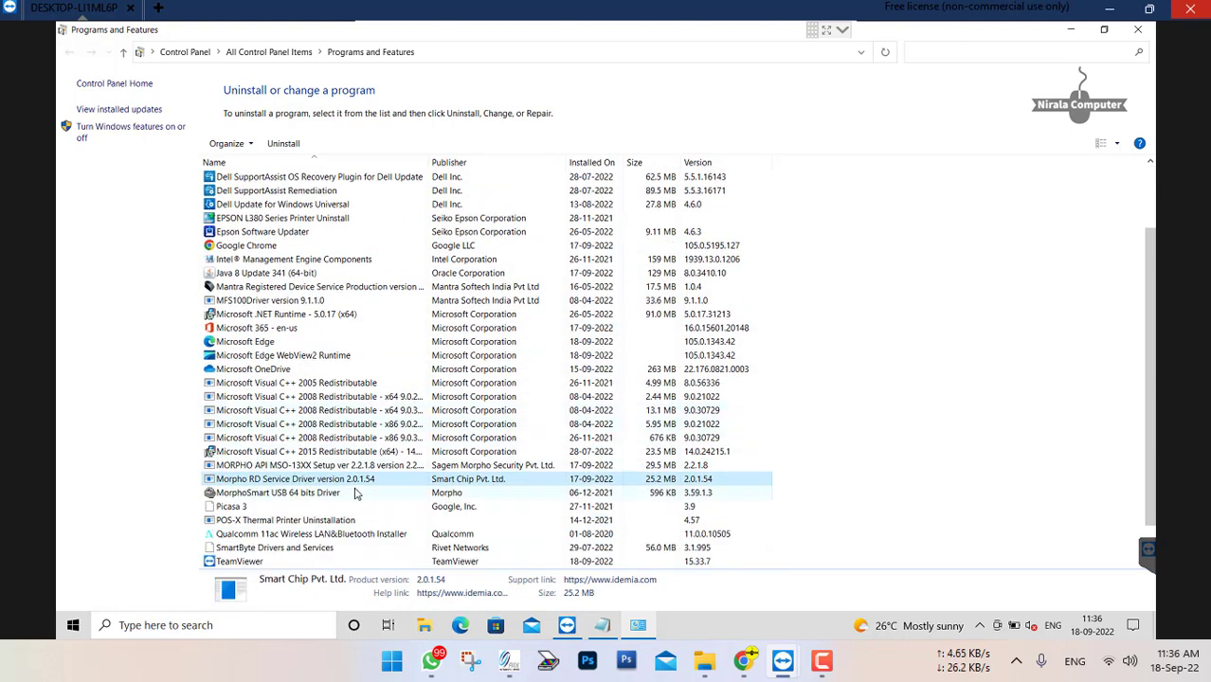
right_click(366, 482)
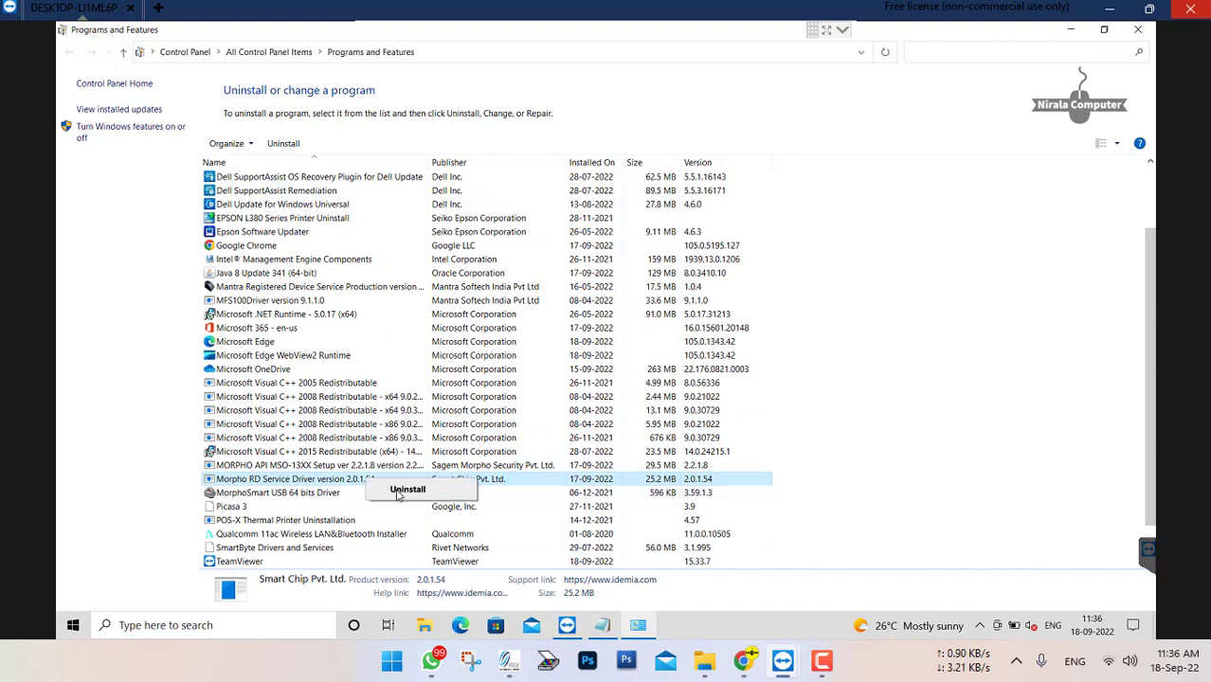
click(398, 493)
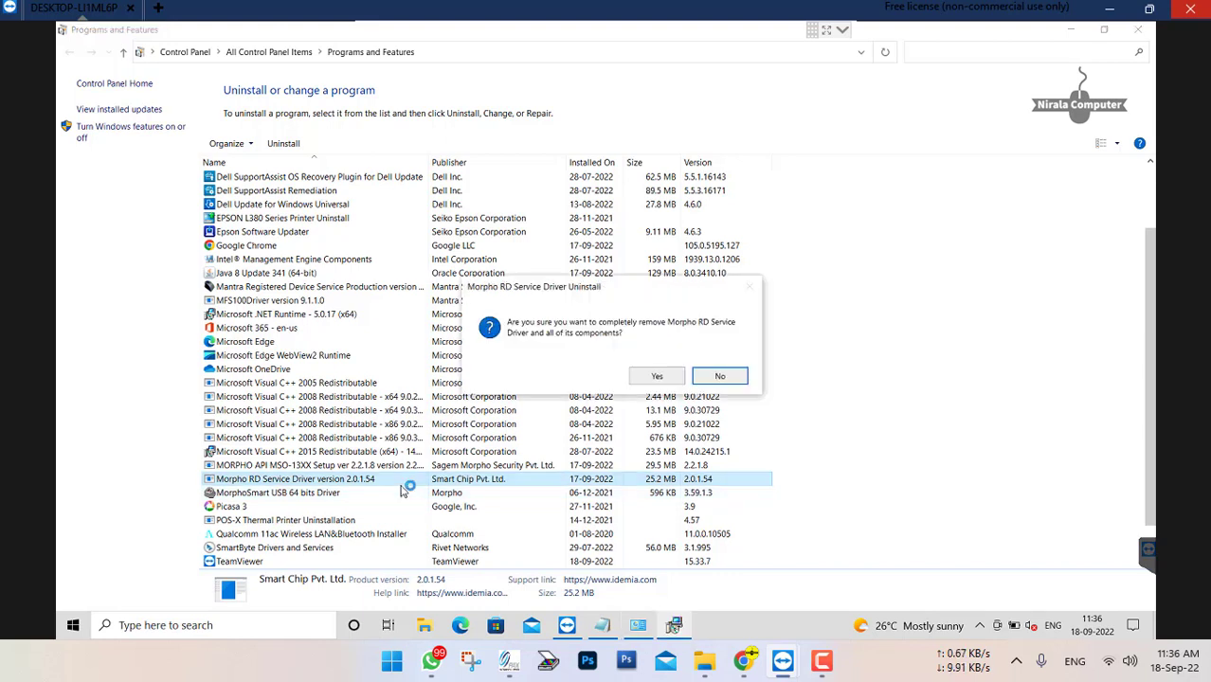
click(658, 376)
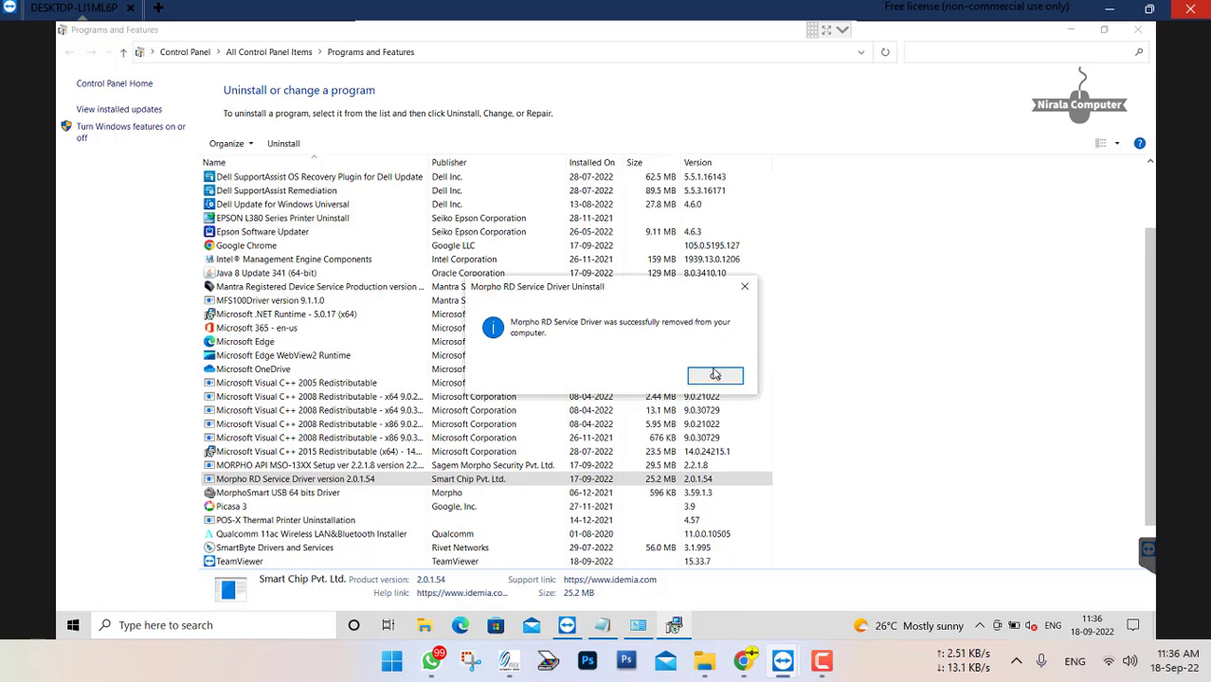
click(715, 375)
Uninstall MORPHO API MSO-13XX Setup ver 2.2.1.8 and close the Programs and Features window
click(358, 468)
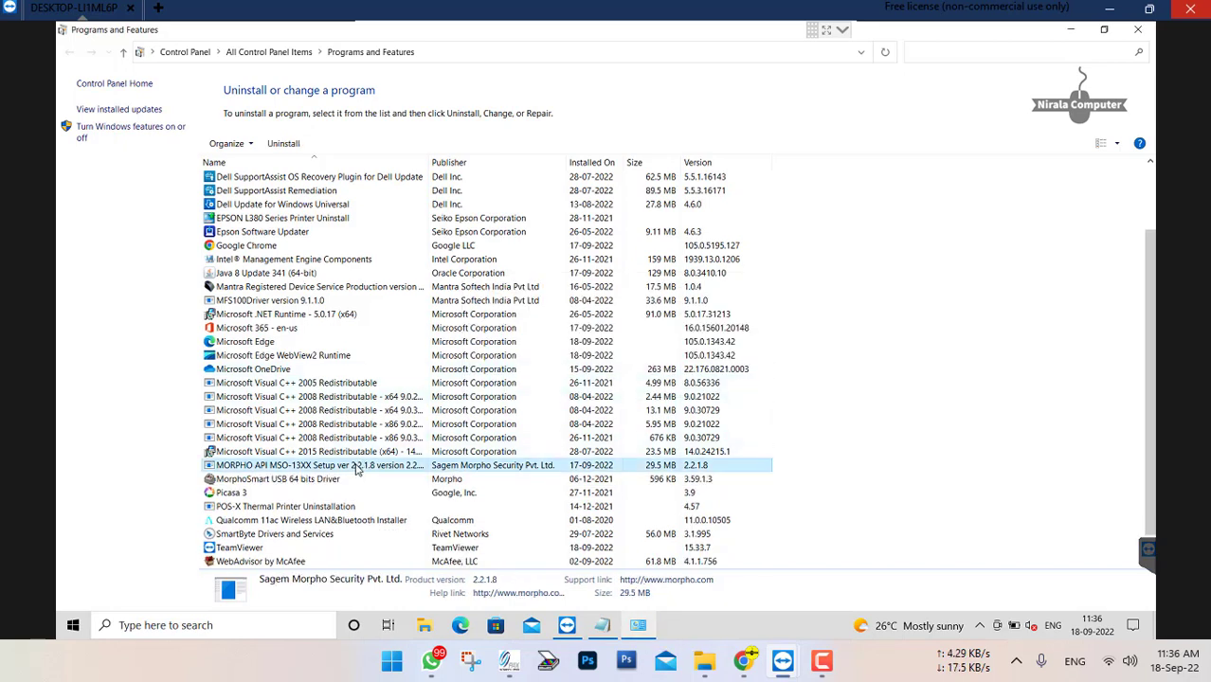
right_click(358, 468)
click(416, 478)
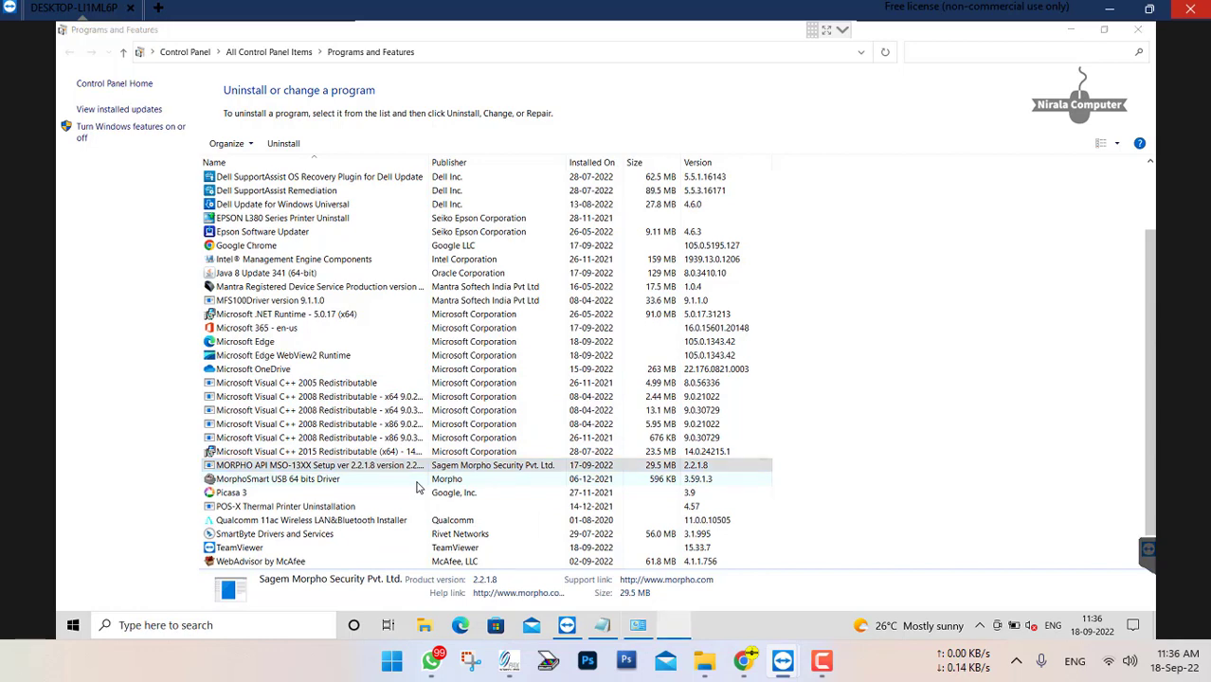
click(652, 373)
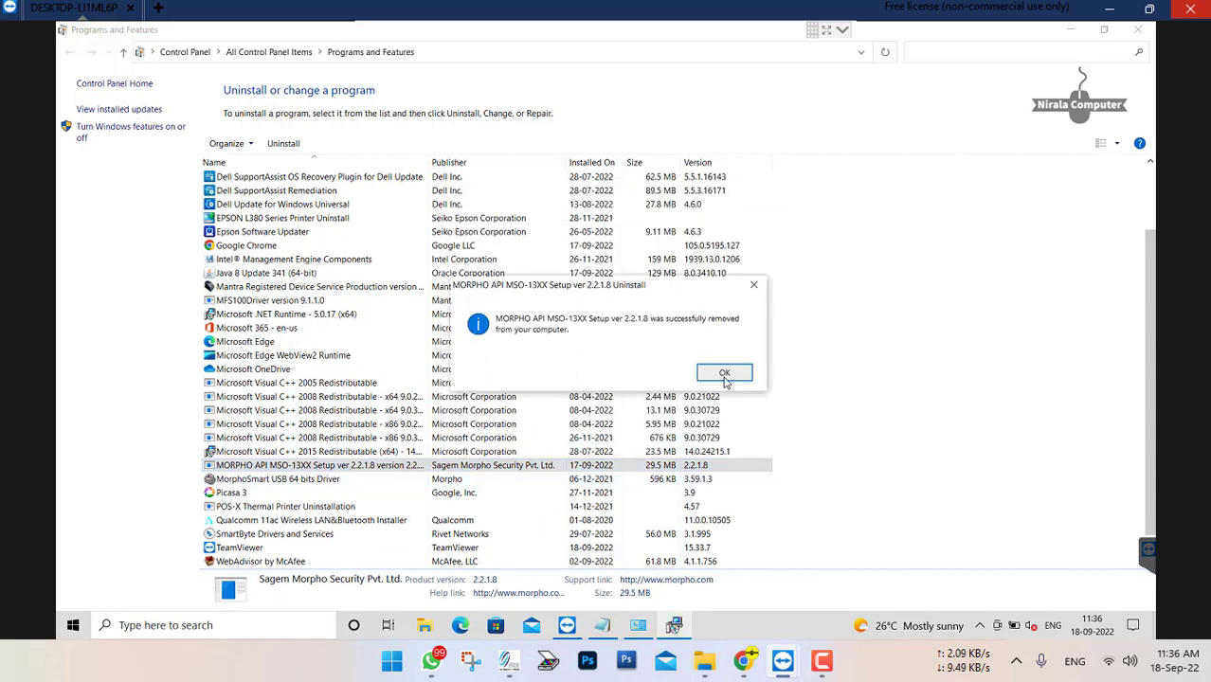
click(724, 375)
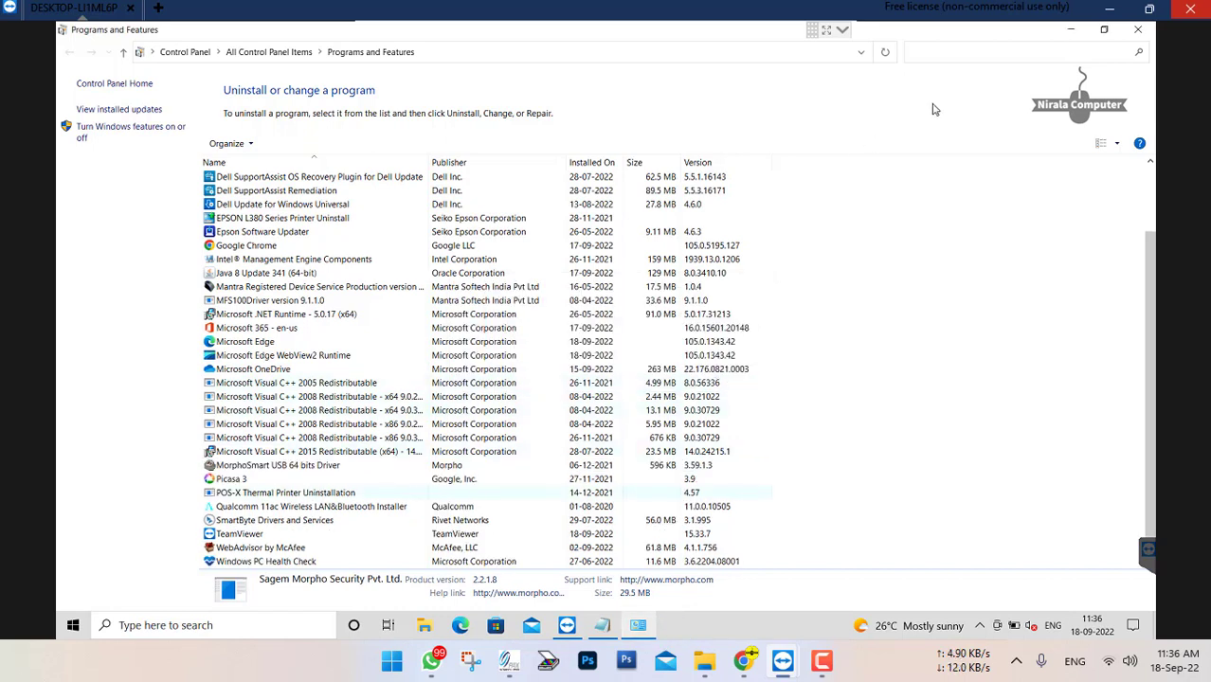
click(1142, 32)
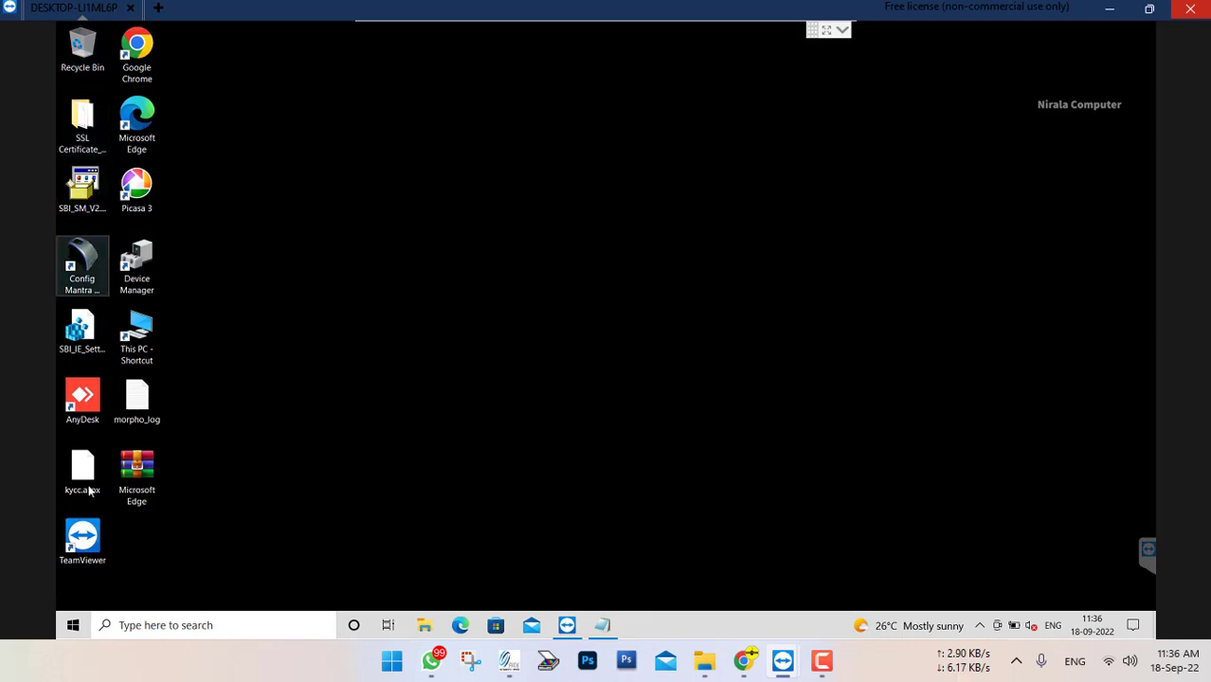
Open the OS (C:) drive from This PC and delete the MORPHORDLOG folder
click(141, 330)
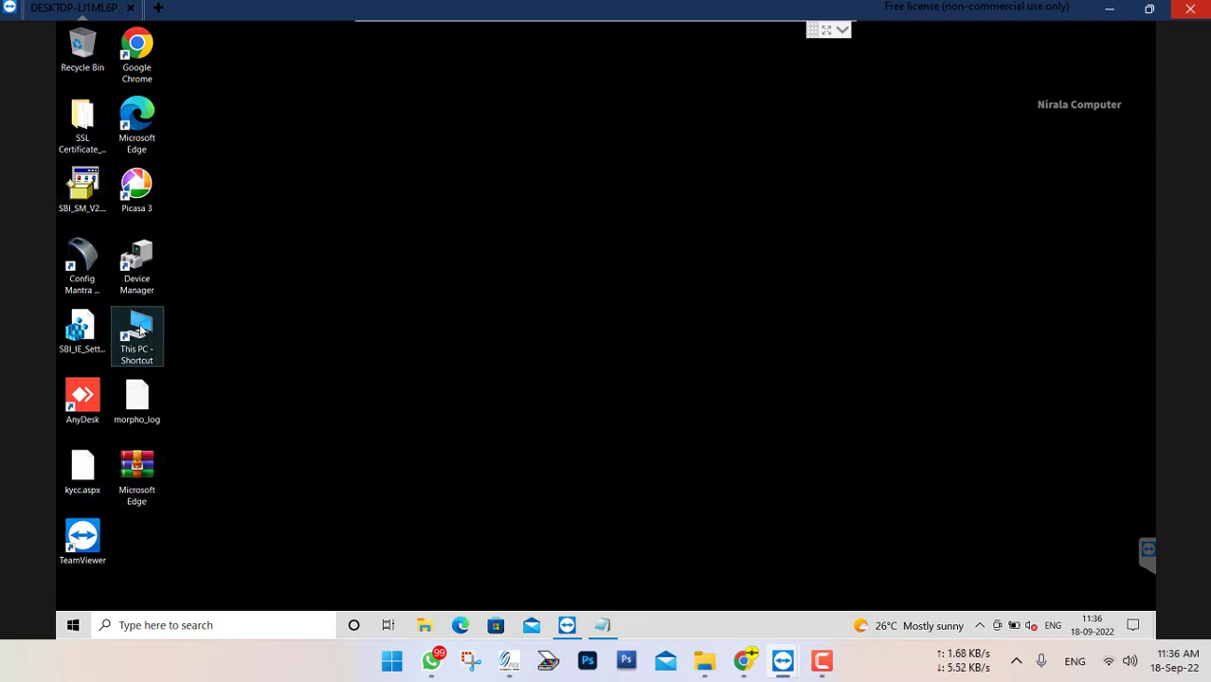
double_click(141, 331)
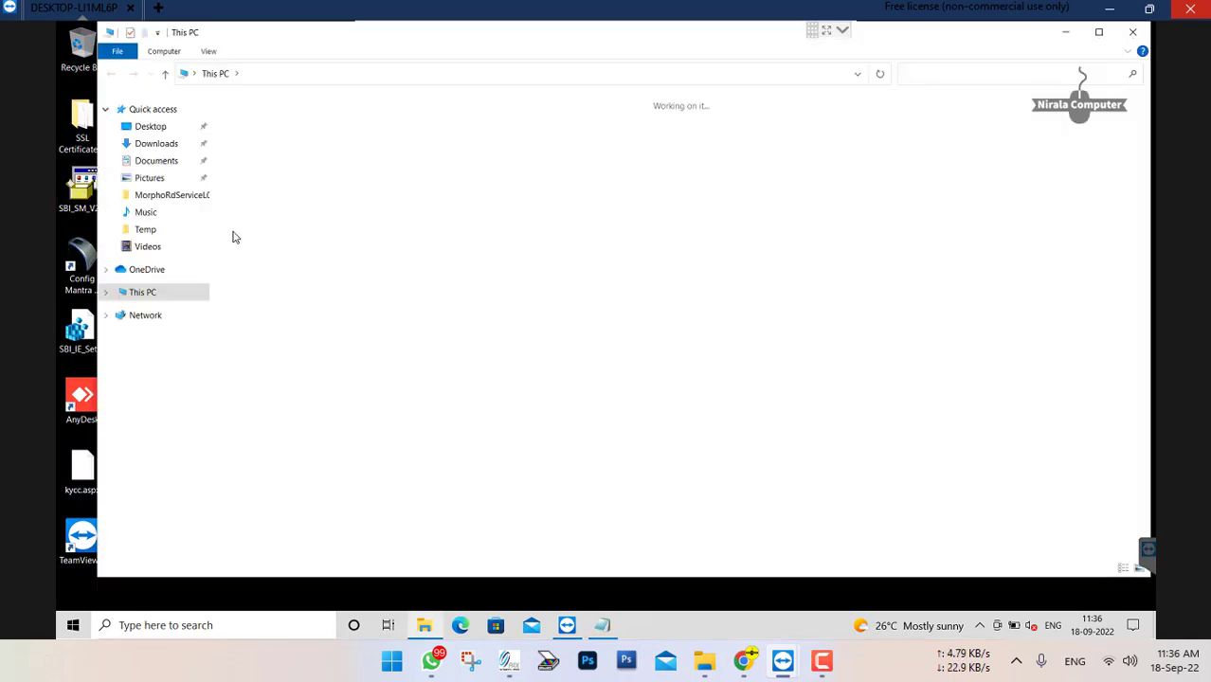
double_click(359, 242)
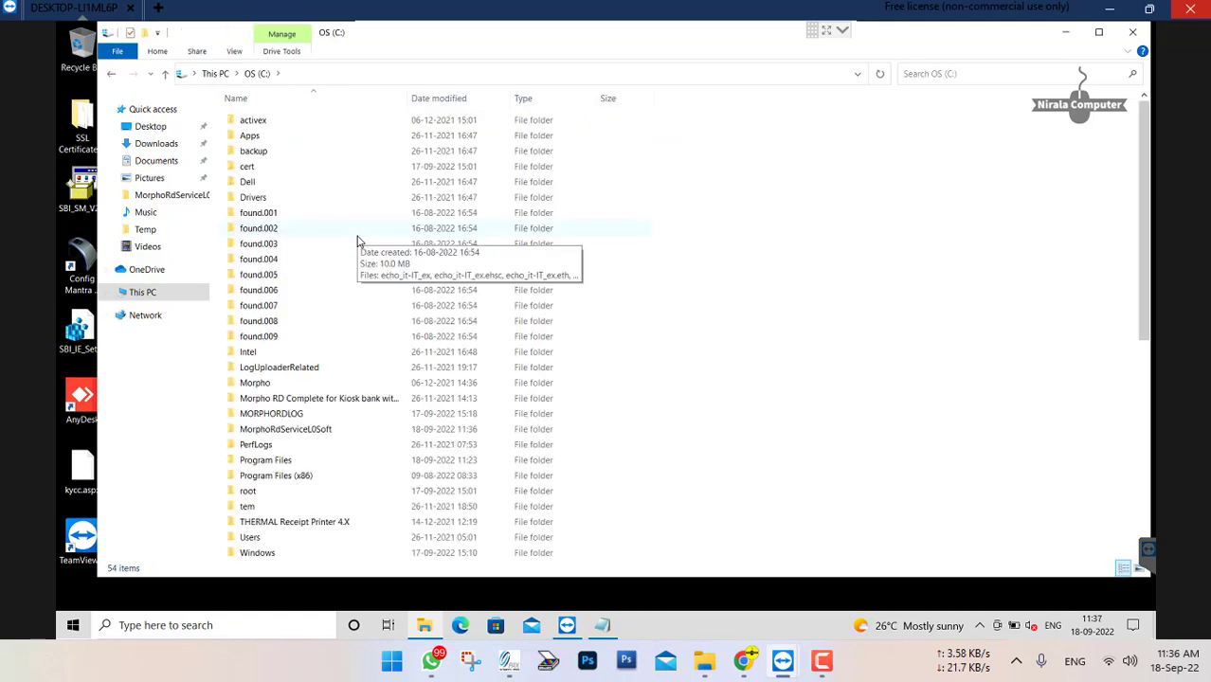
click(295, 419)
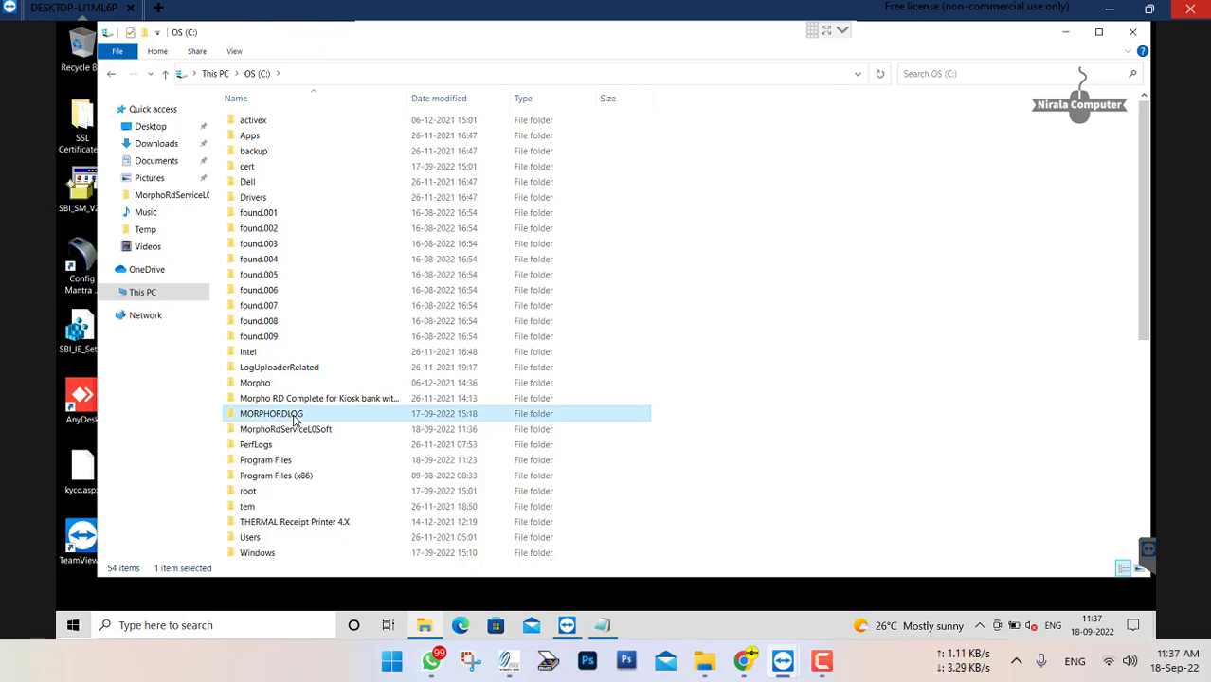
key(Delete)
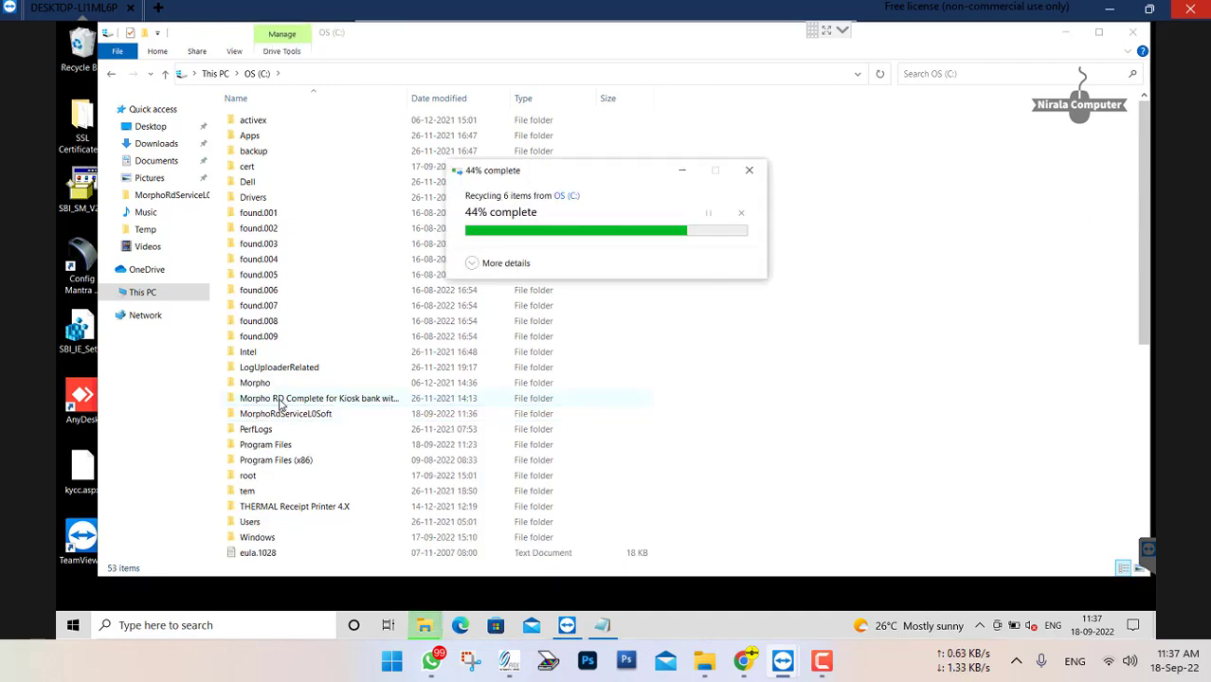
Delete the Morpho and MorphoRdServiceL0Soft folders from the OS (C:) drive and close the File Explorer window
click(280, 405)
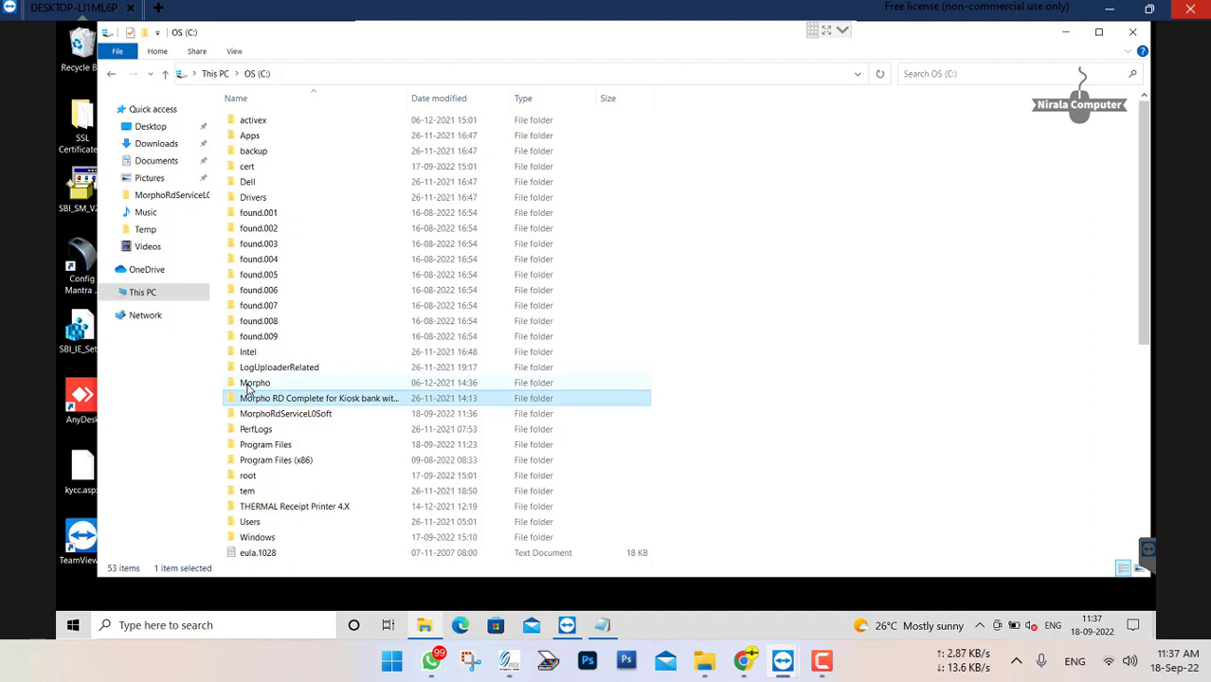
click(250, 382)
key(Delete)
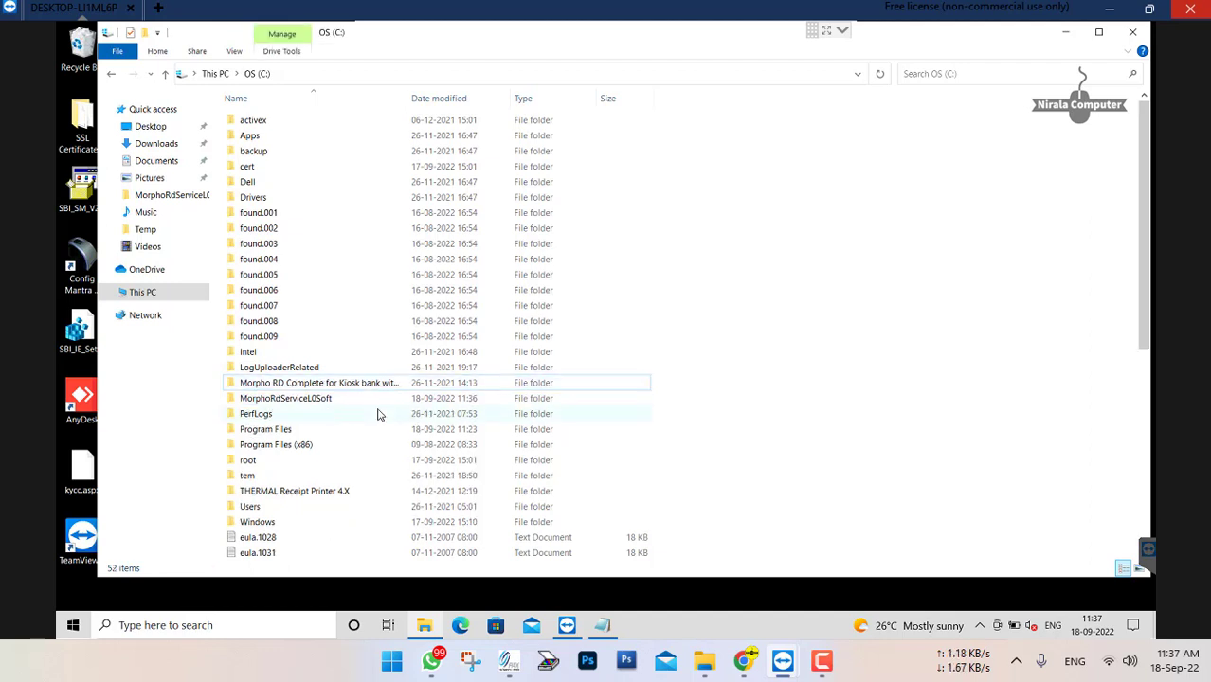
click(266, 400)
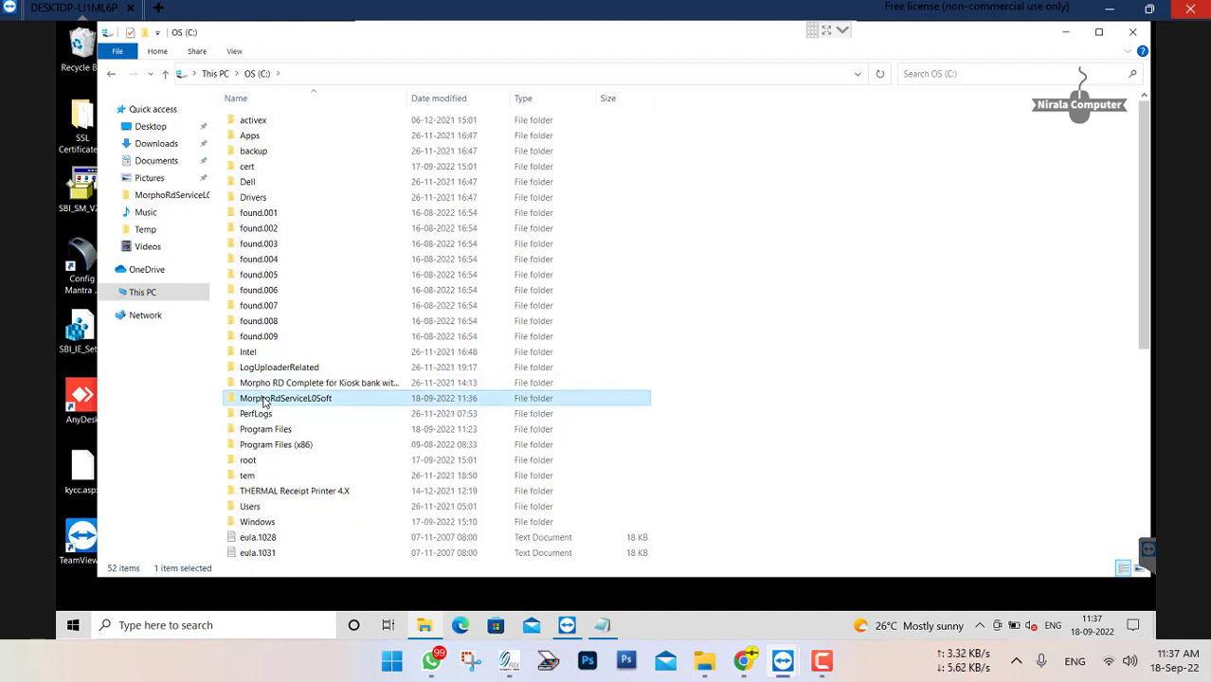
key(Delete)
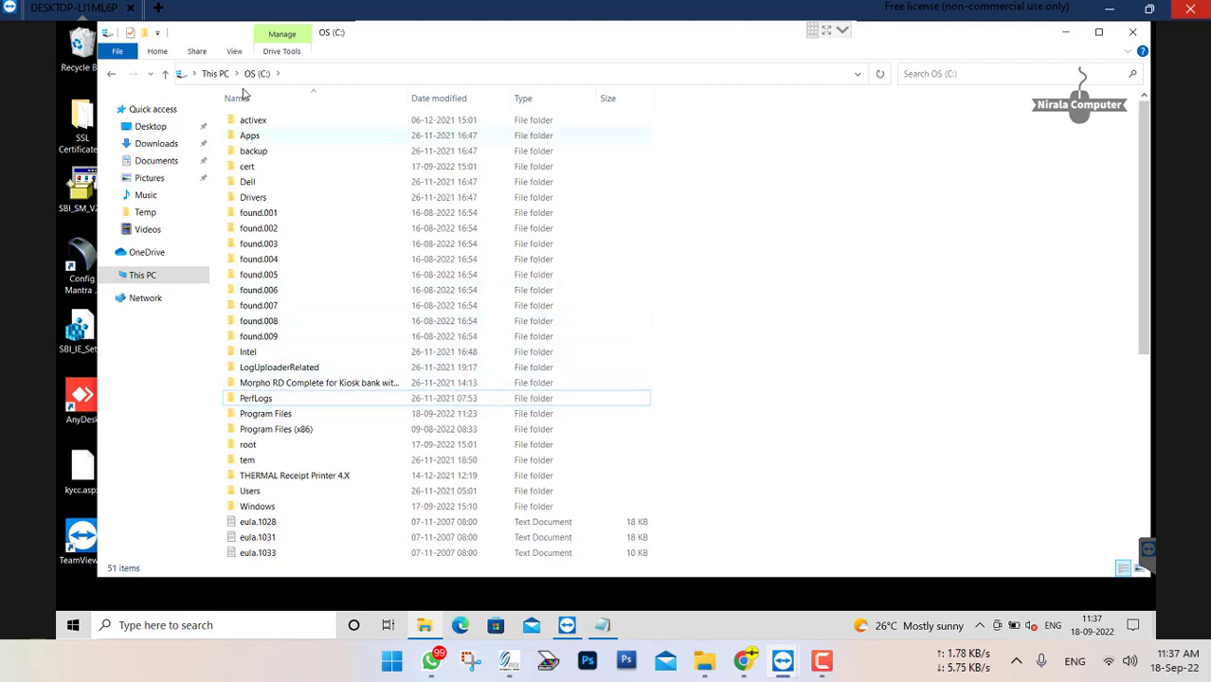
click(215, 73)
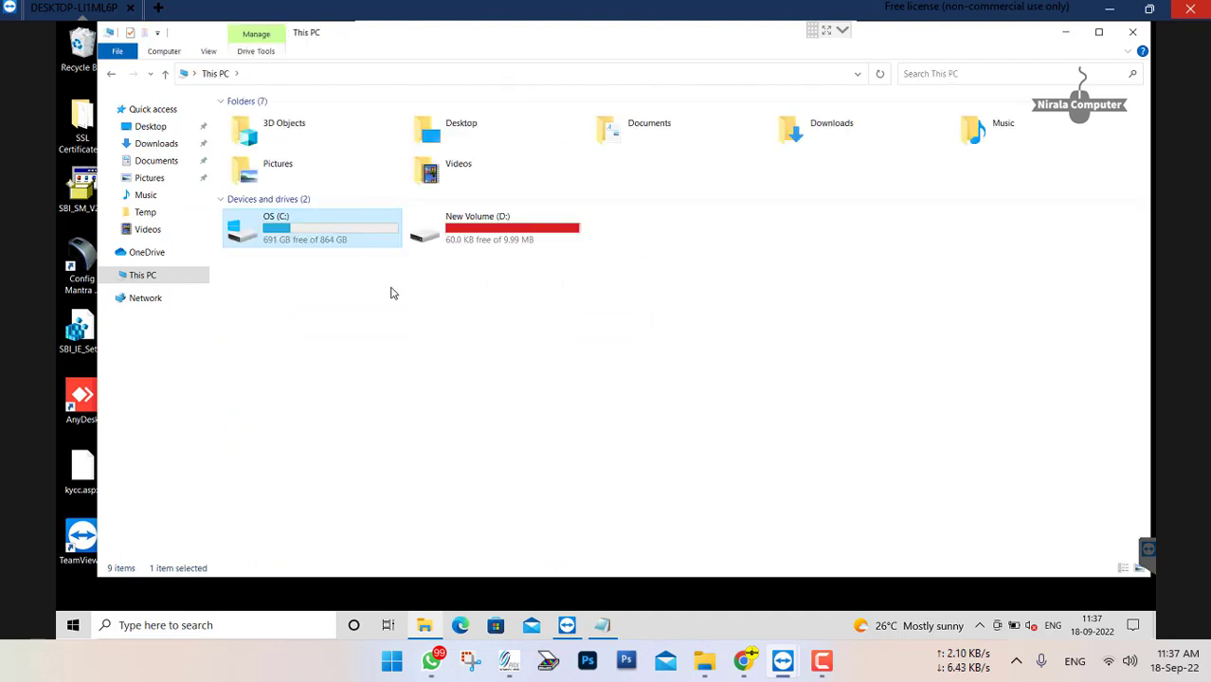
click(371, 303)
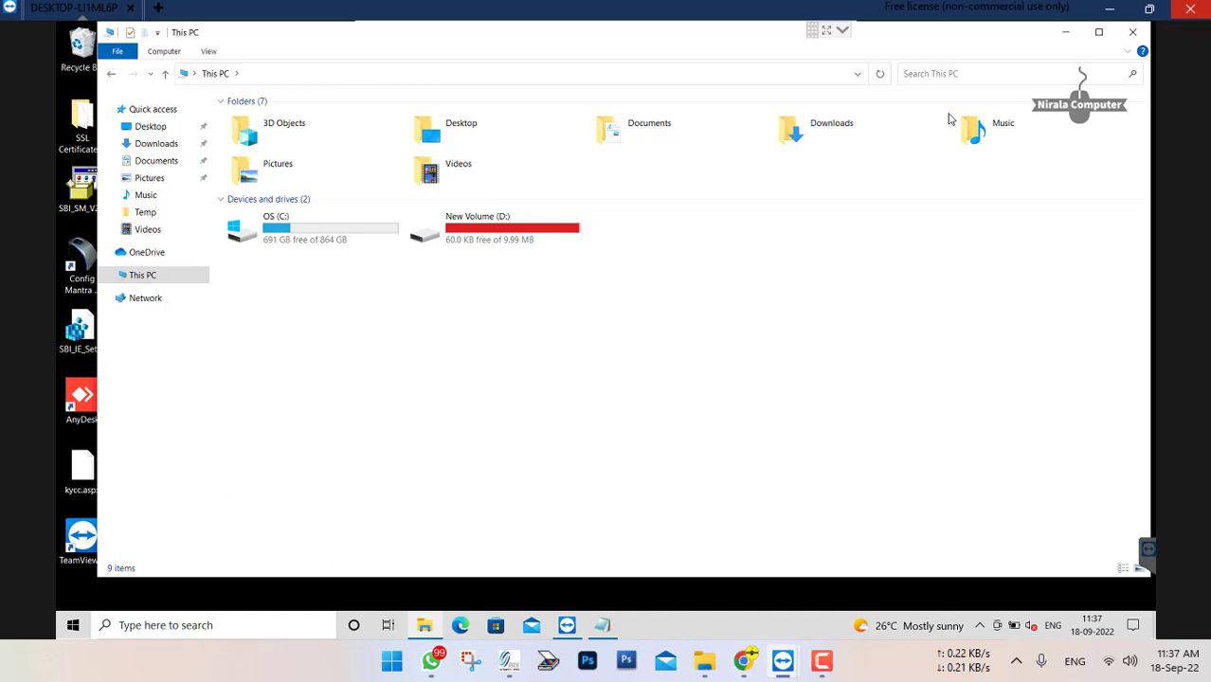
click(1134, 33)
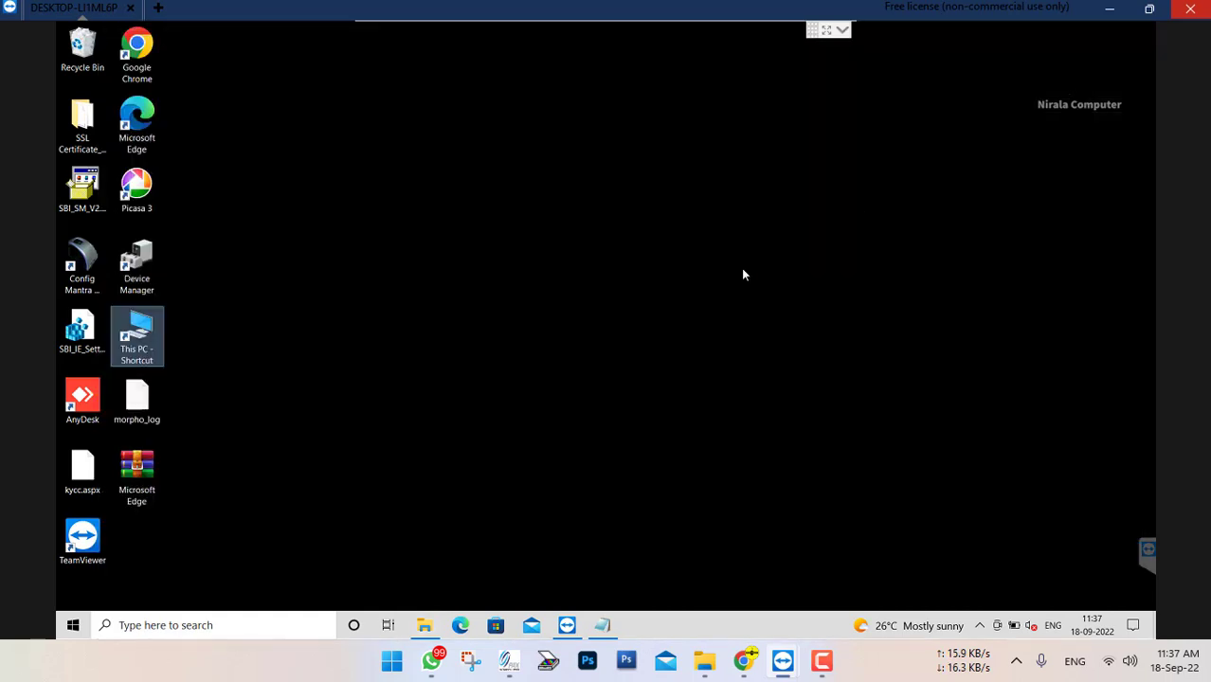
Run SBI_SM_V2.0.1.42 as administrator, agree to install SBI Kiosk Software with the Morpho FP device, and start the console installation
click(83, 203)
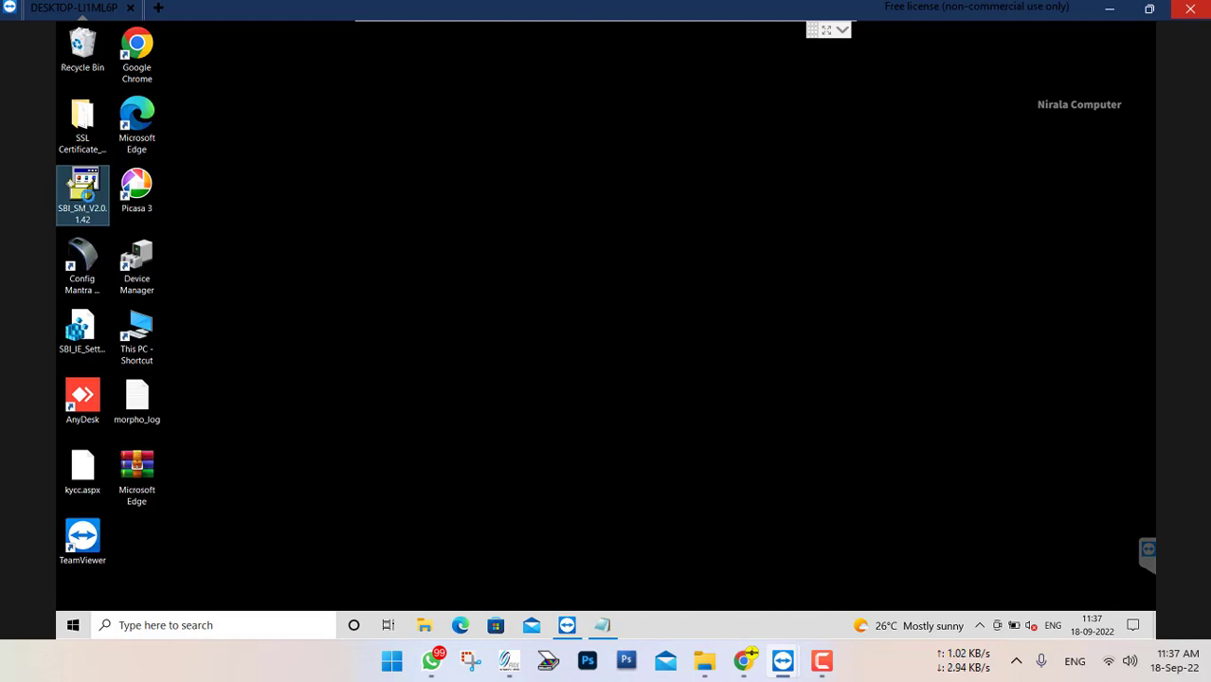
right_click(83, 179)
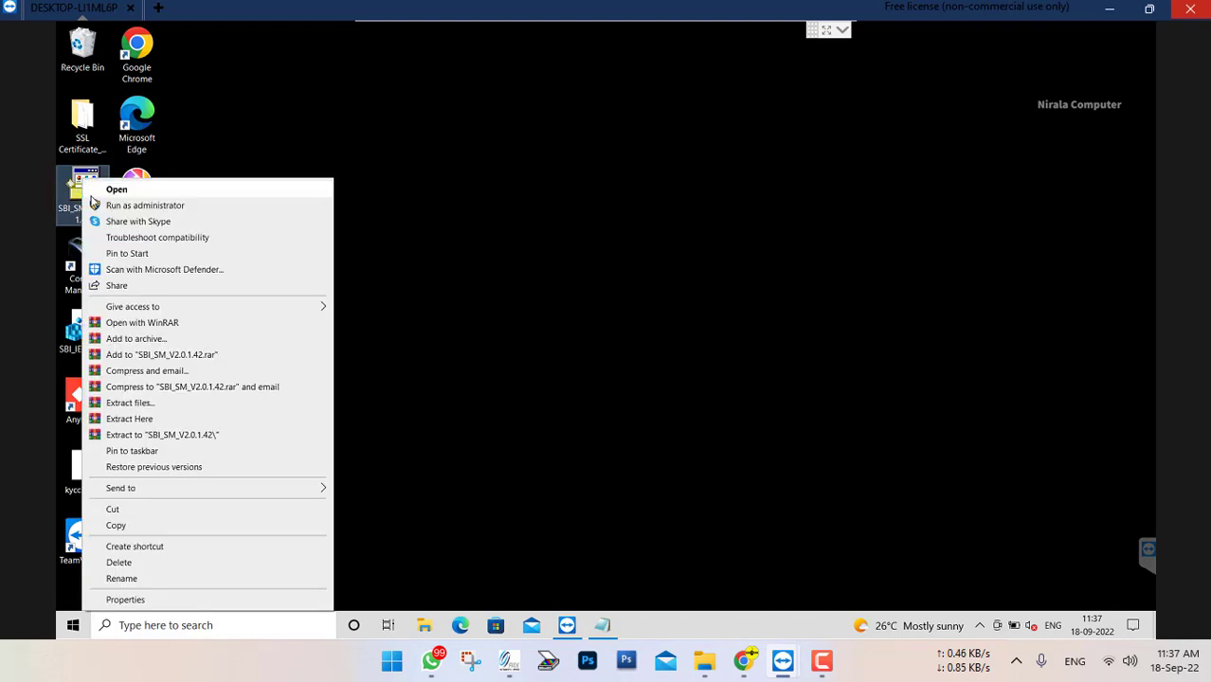
click(128, 208)
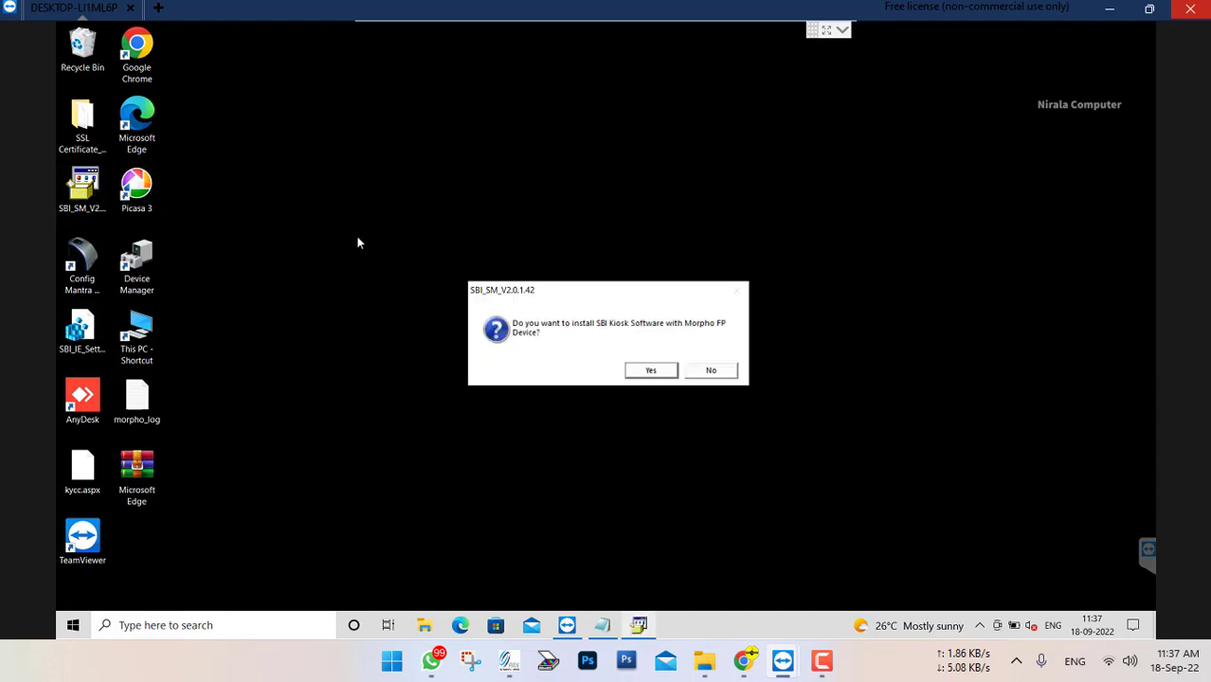
click(663, 370)
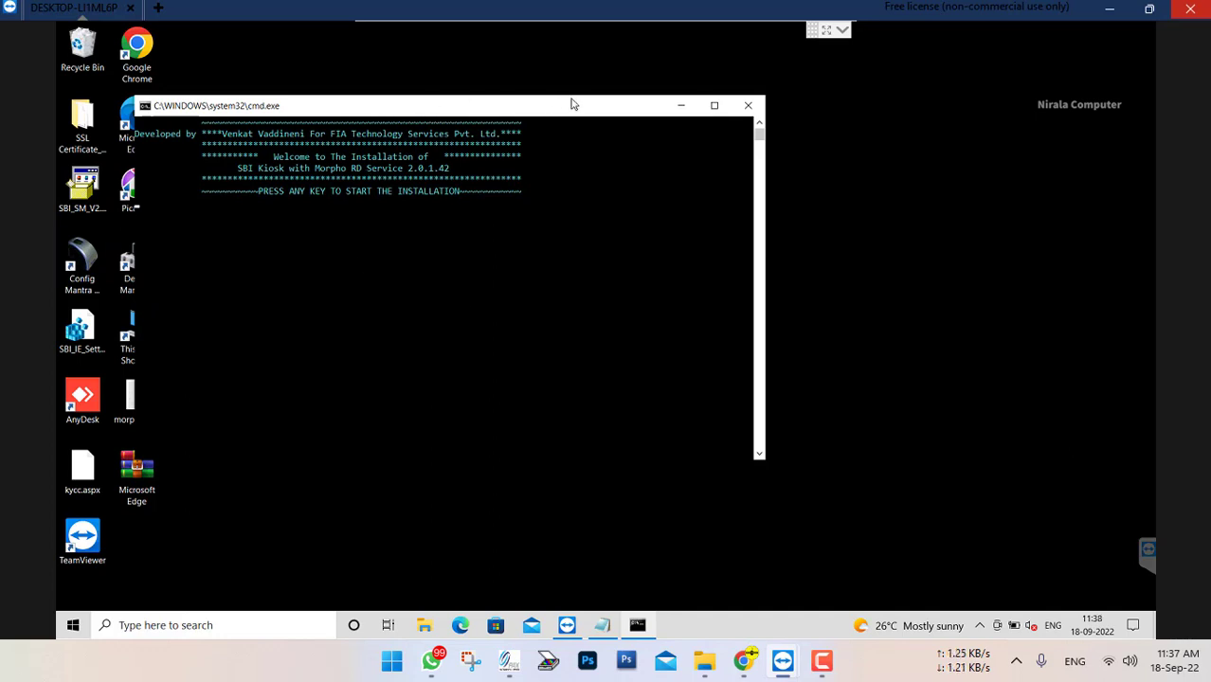
drag(483, 111, 520, 109)
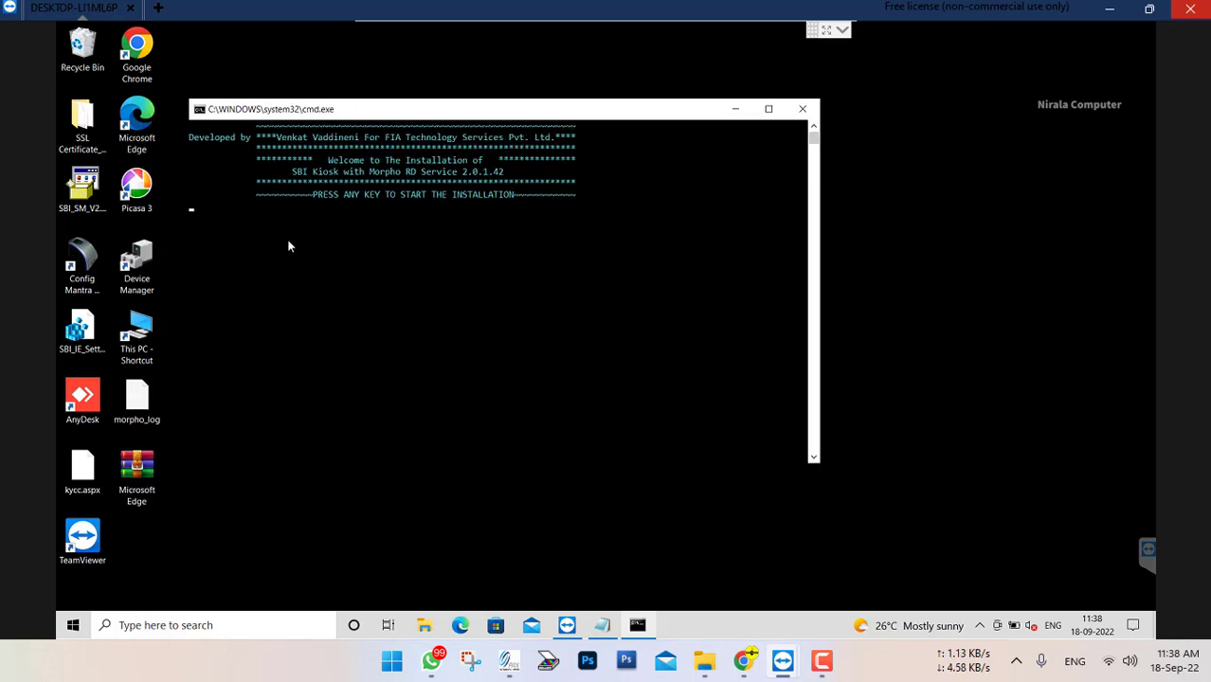
key(Return)
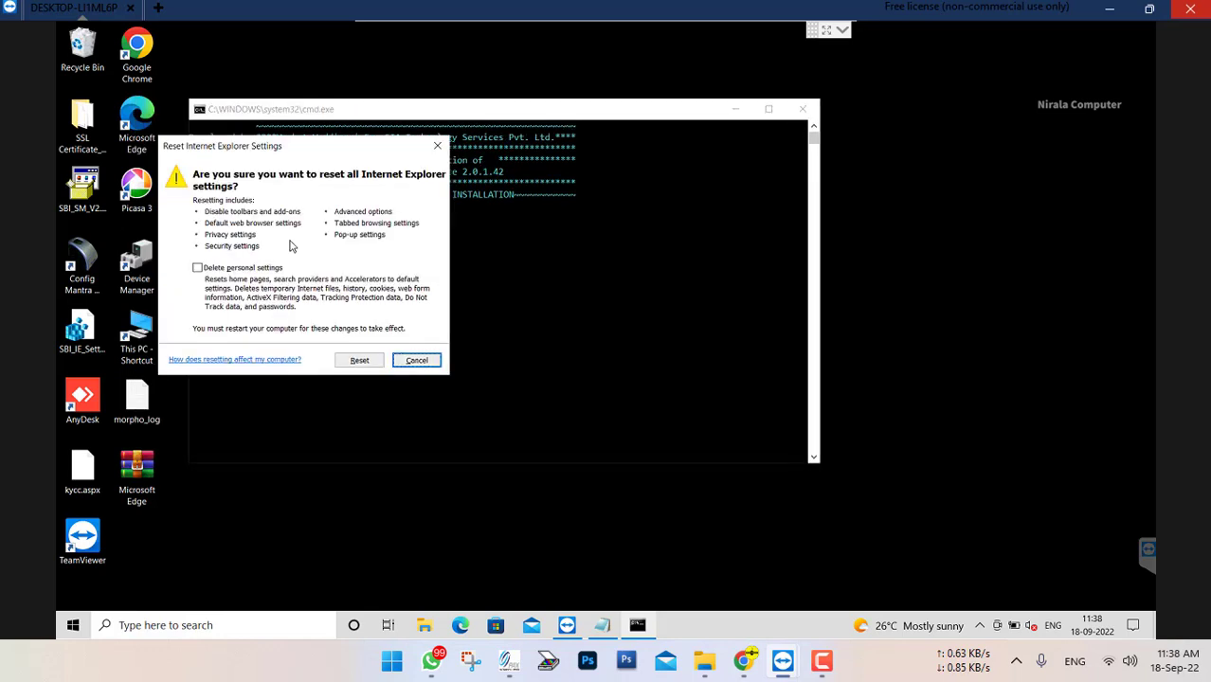
Reset all Internet Explorer settings with Delete personal settings enabled and close the reset dialog
click(197, 269)
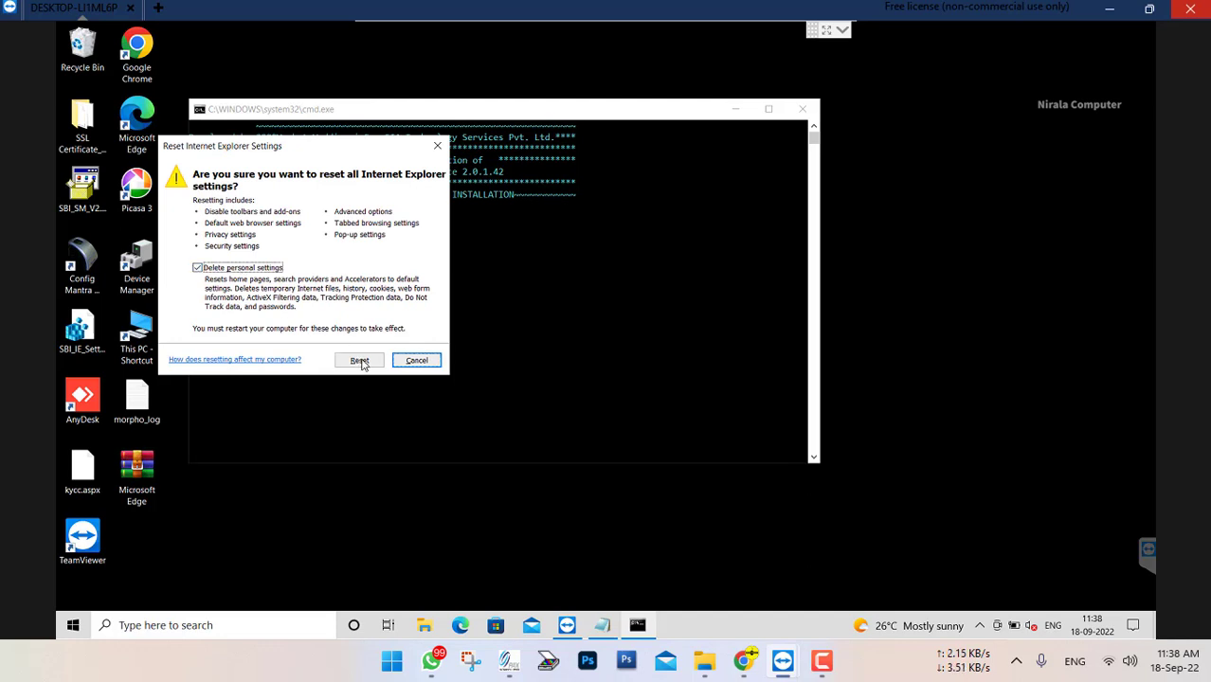
click(359, 361)
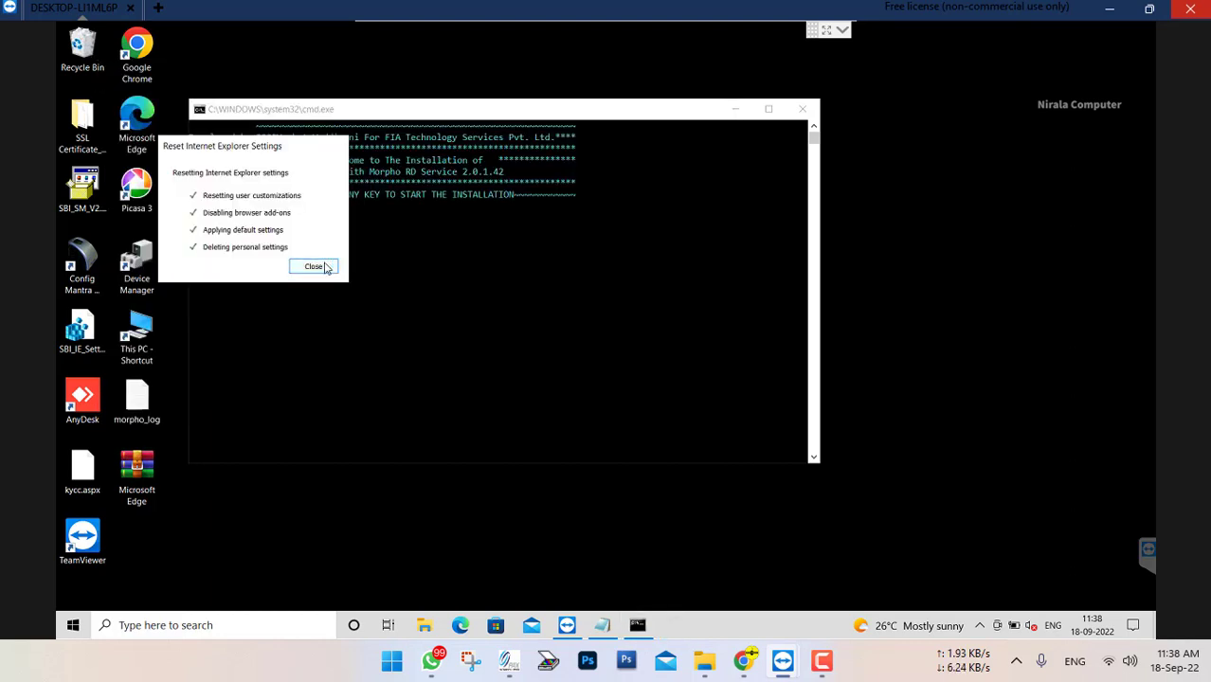
click(314, 266)
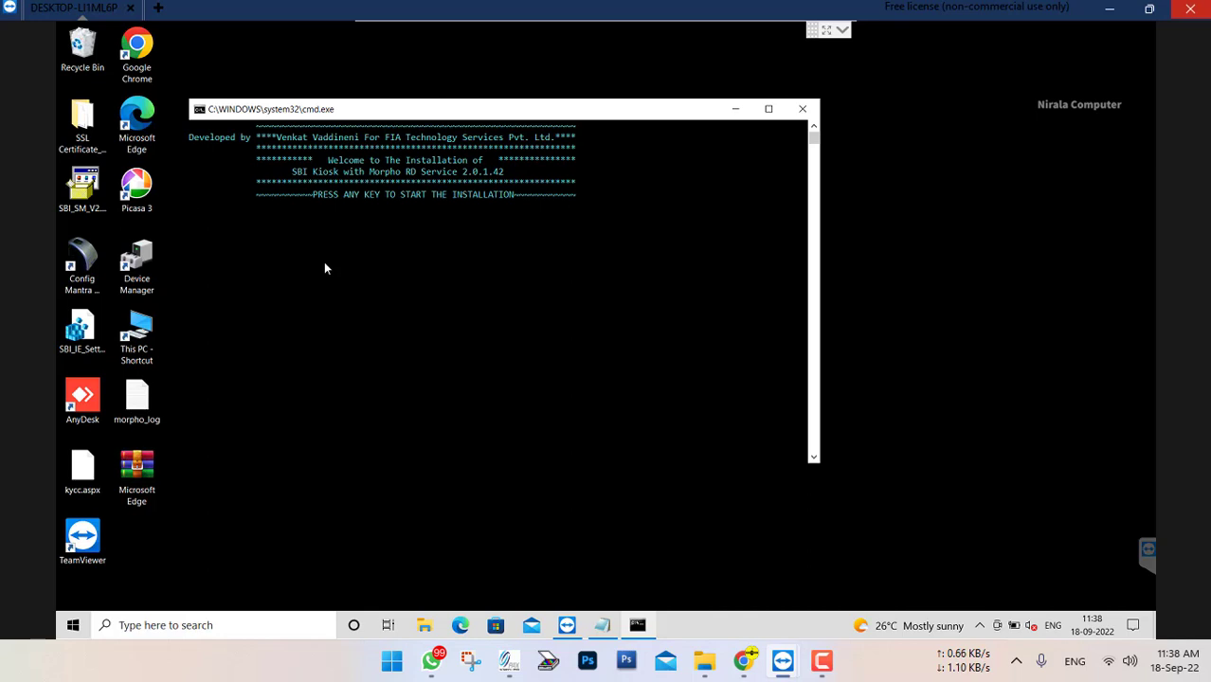
Continue the kiosk installation and complete the FPActiveX setup
key(Return)
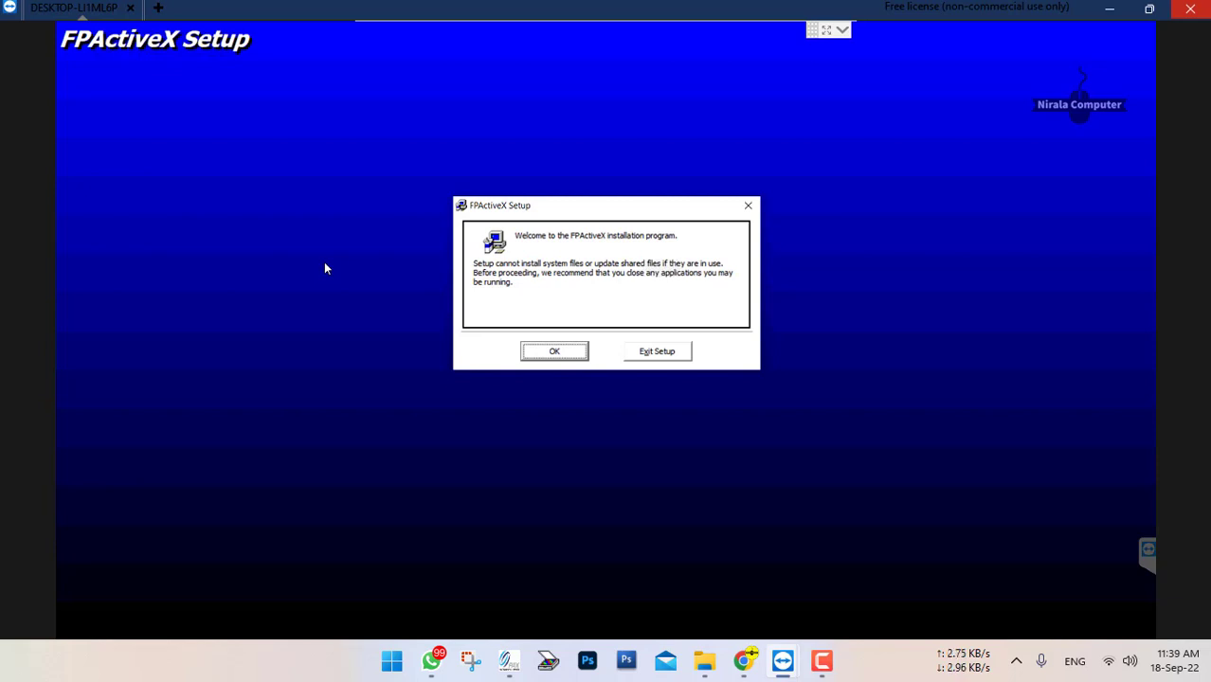
click(554, 356)
click(485, 255)
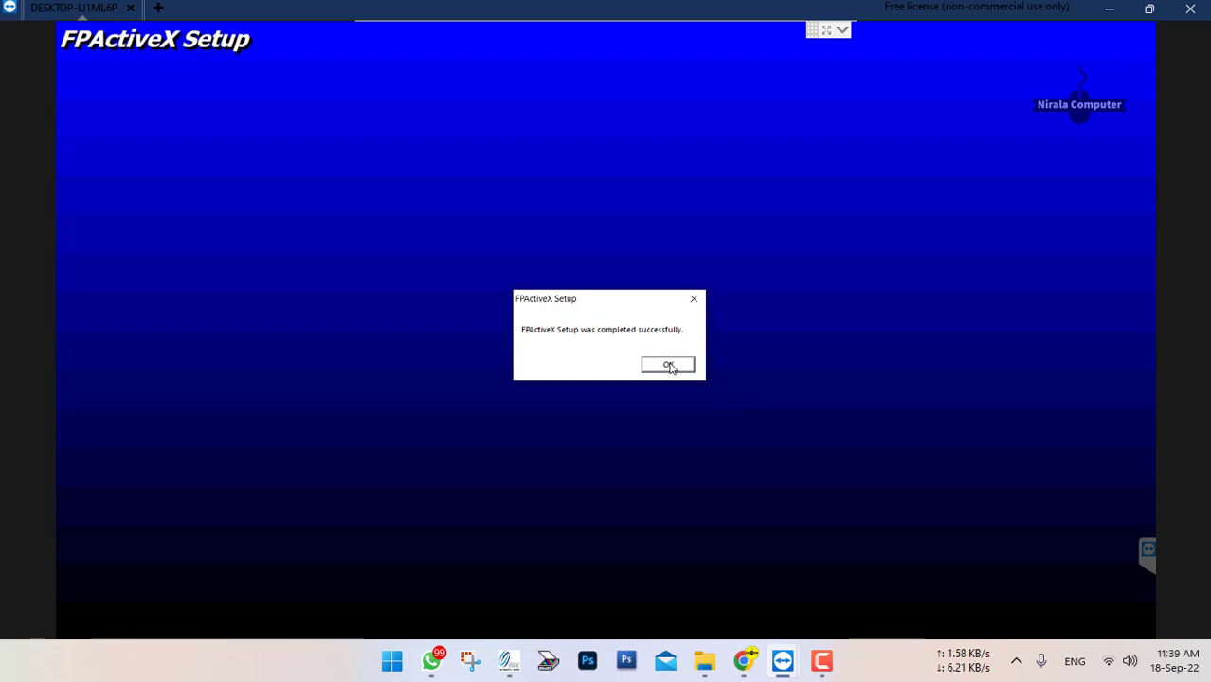
click(669, 366)
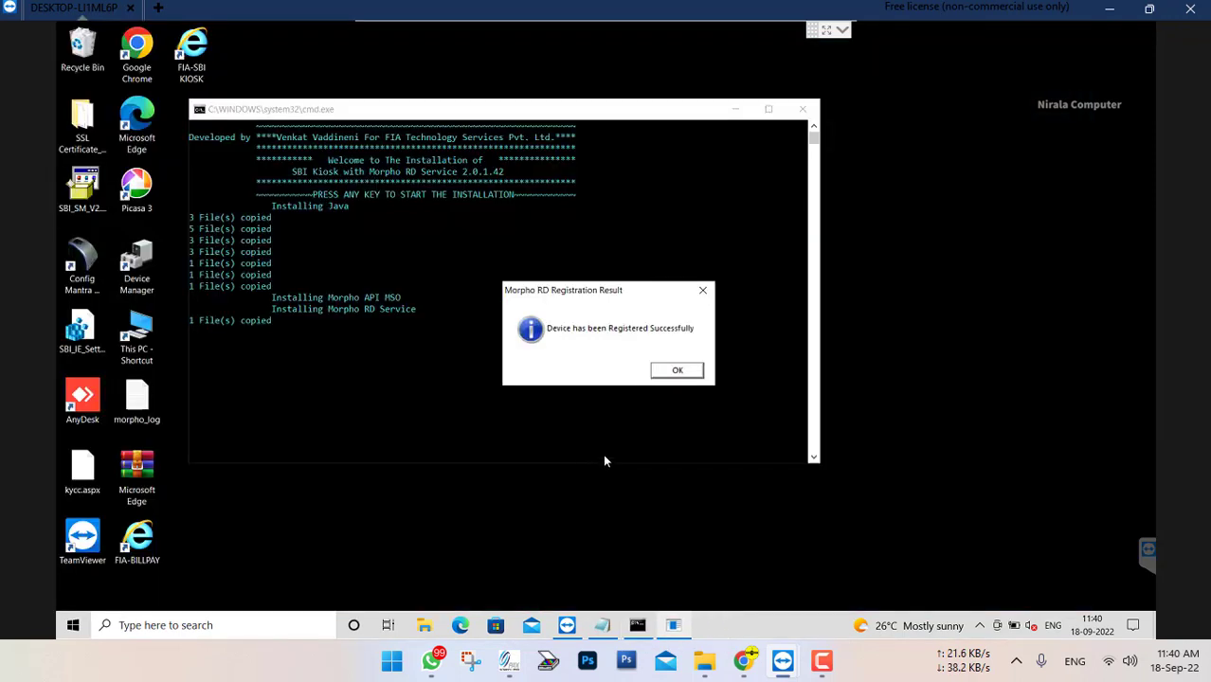
Dismiss the Morpho RD registration result and close the kiosk installer's console window
click(693, 372)
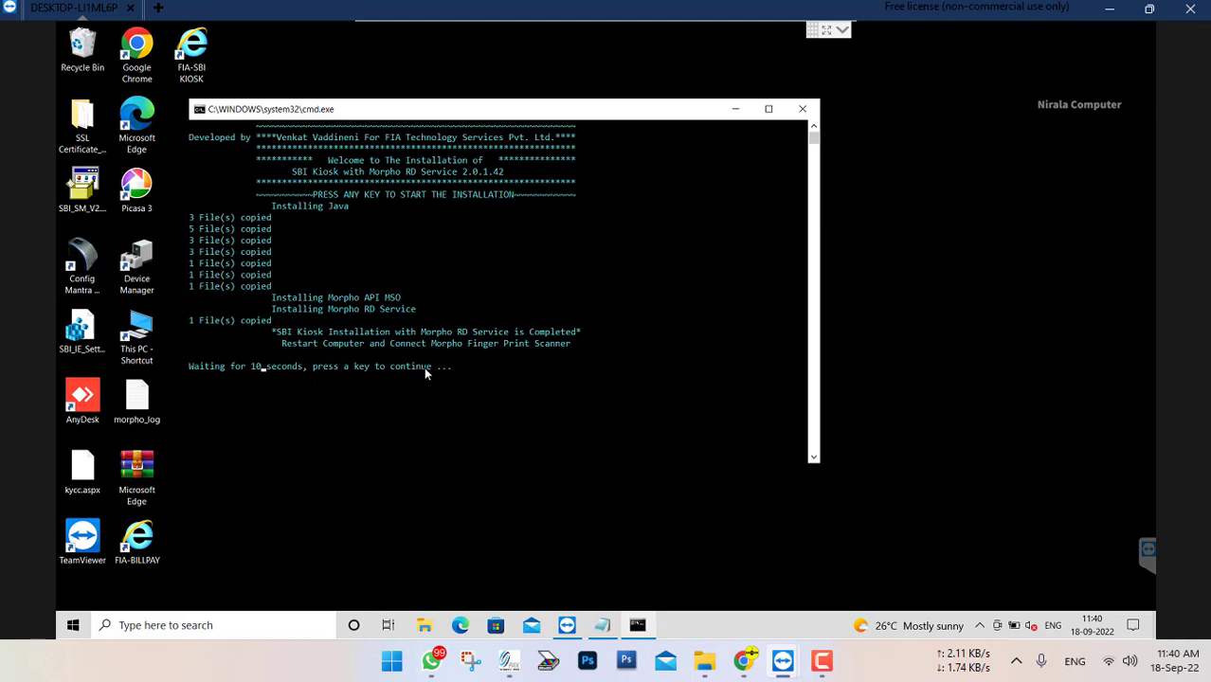
click(459, 379)
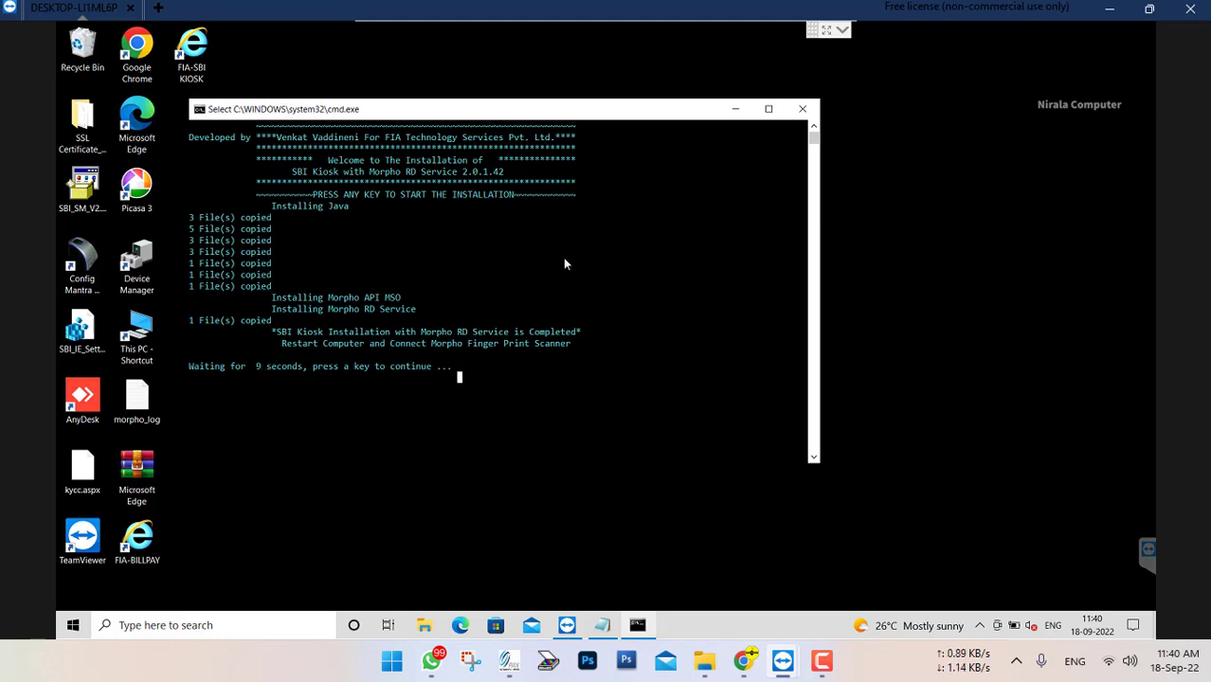
click(803, 111)
click(460, 304)
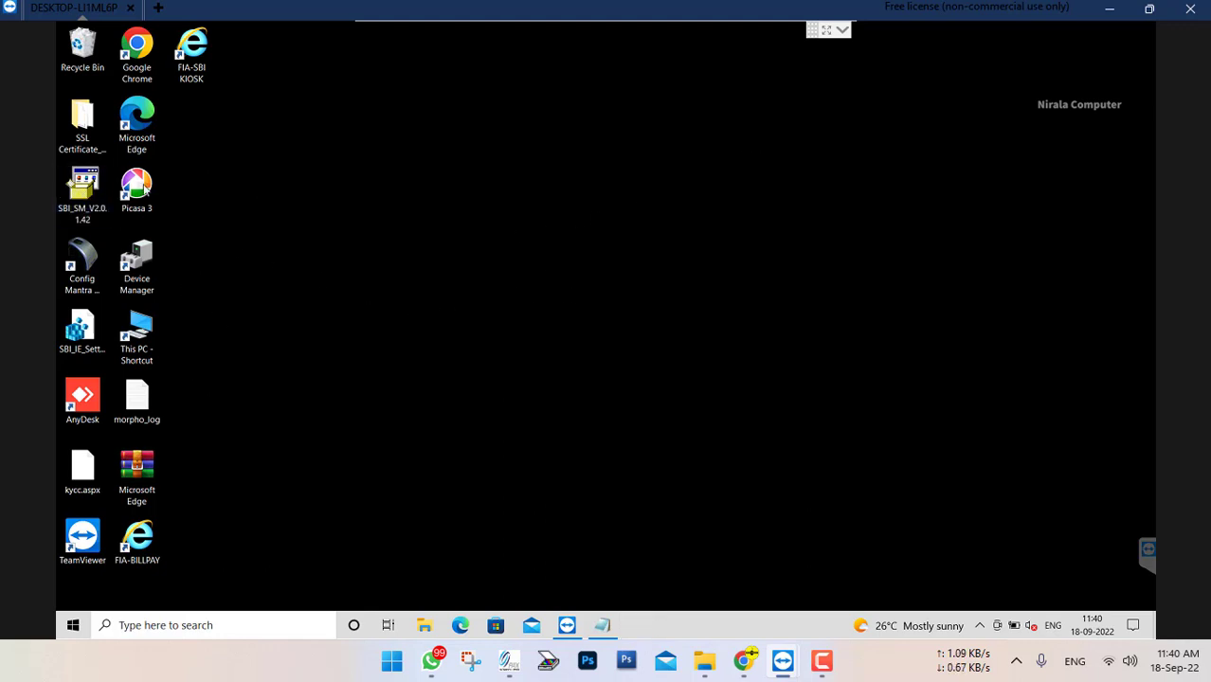
Open the WindowsRDServiceV2.0.1.54_HTTPs-127.0.0.1 archive from the Downloads folder in WinRAR and enter the folder inside it
click(139, 350)
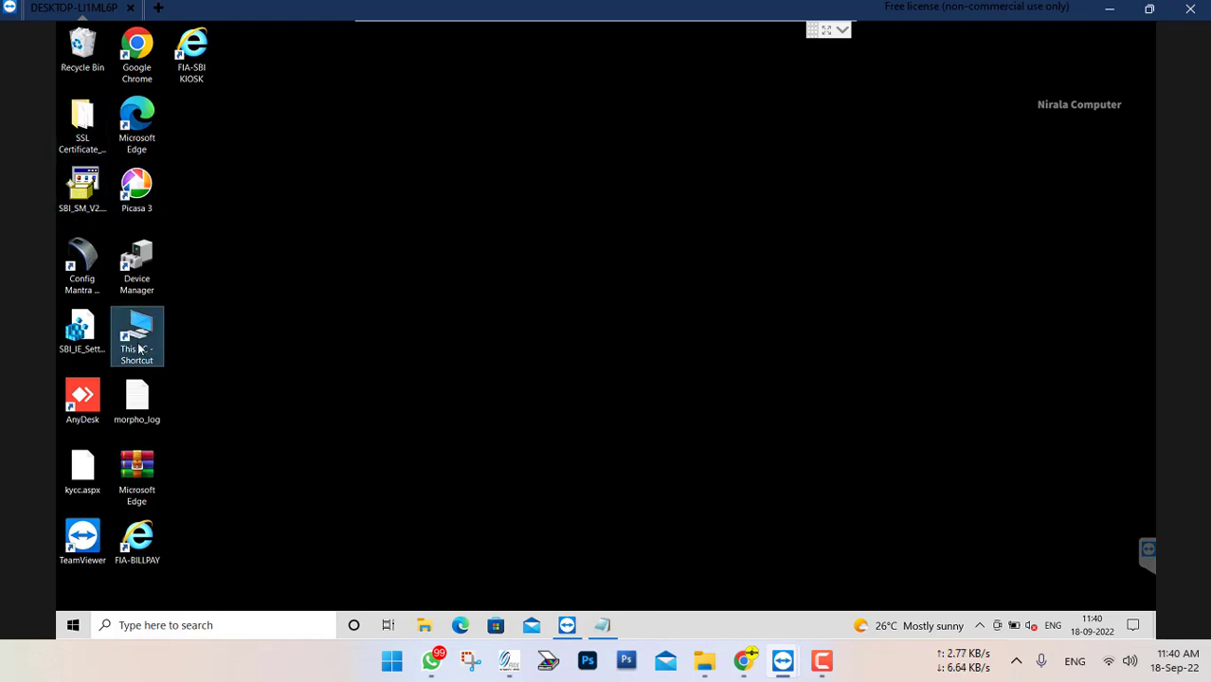
double_click(139, 349)
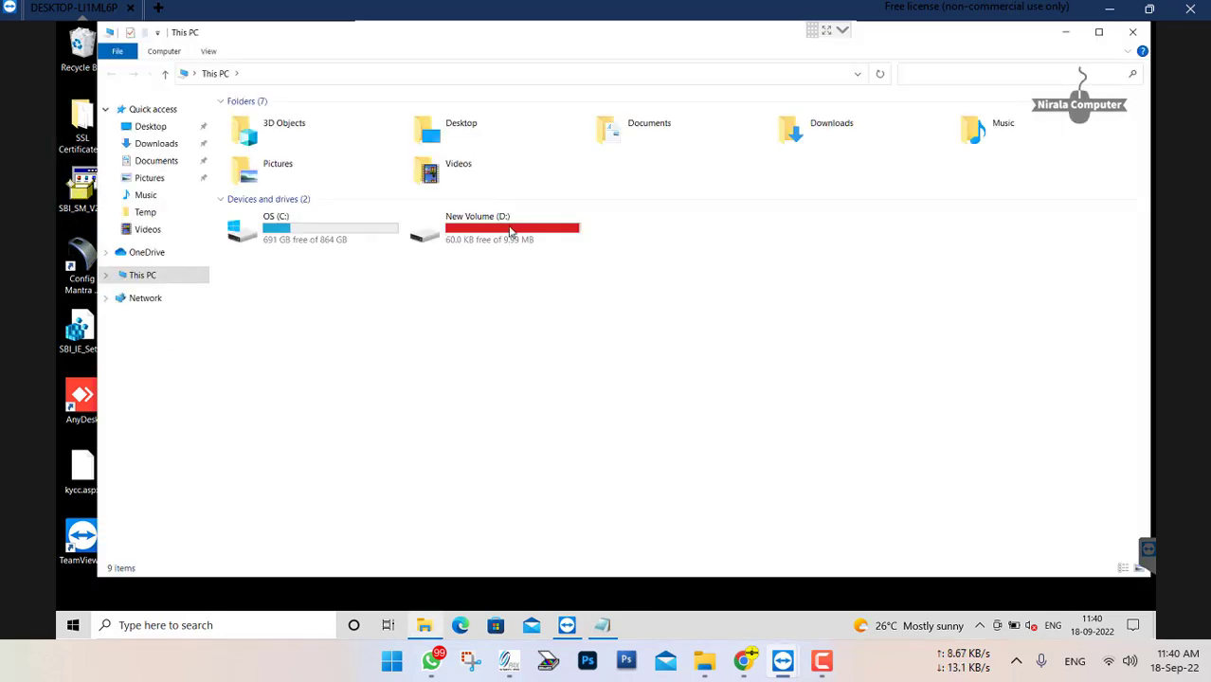
double_click(830, 142)
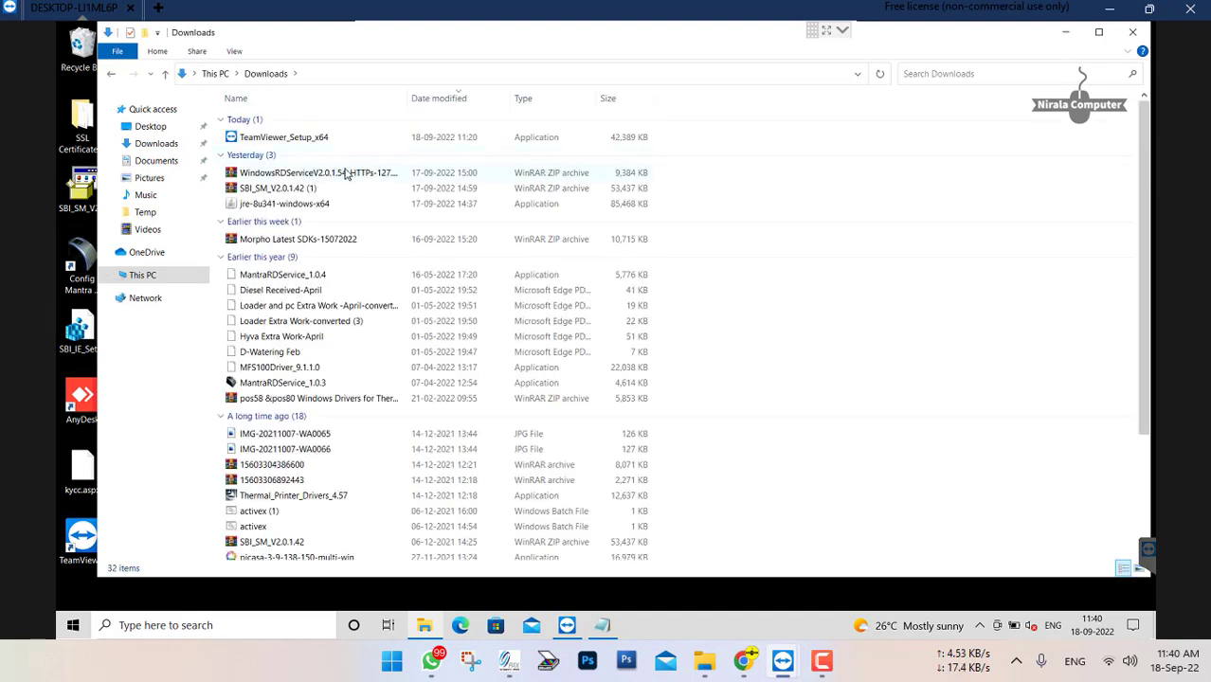
click(387, 177)
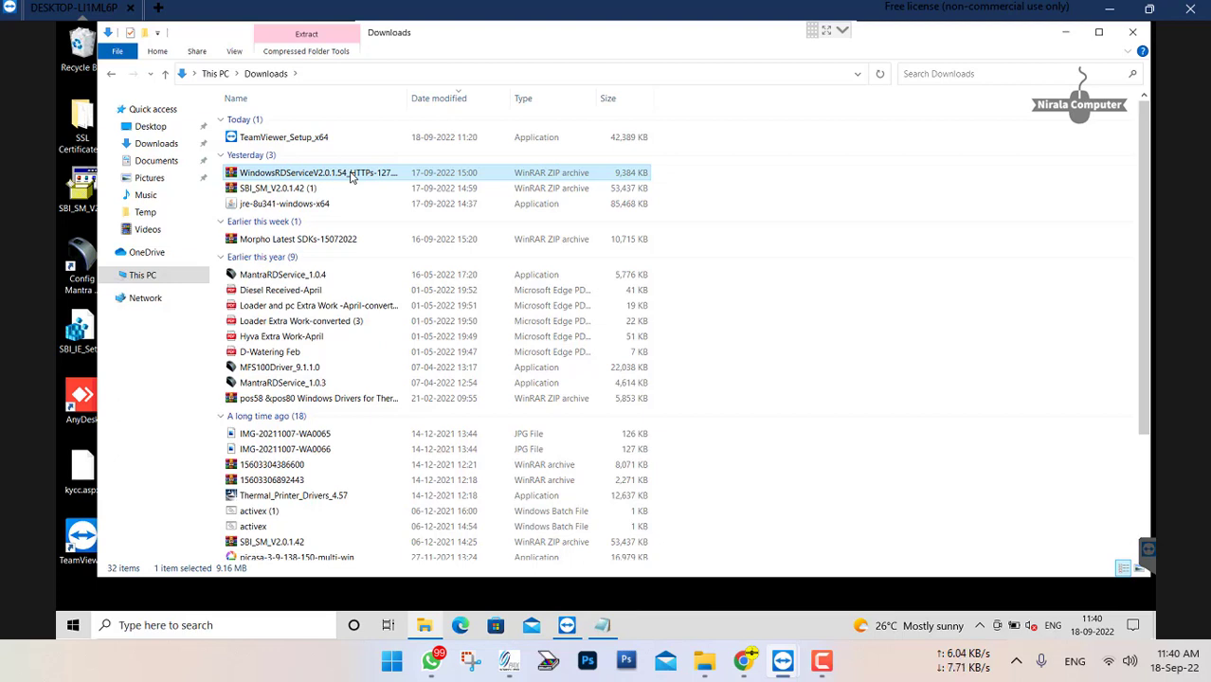
right_click(352, 177)
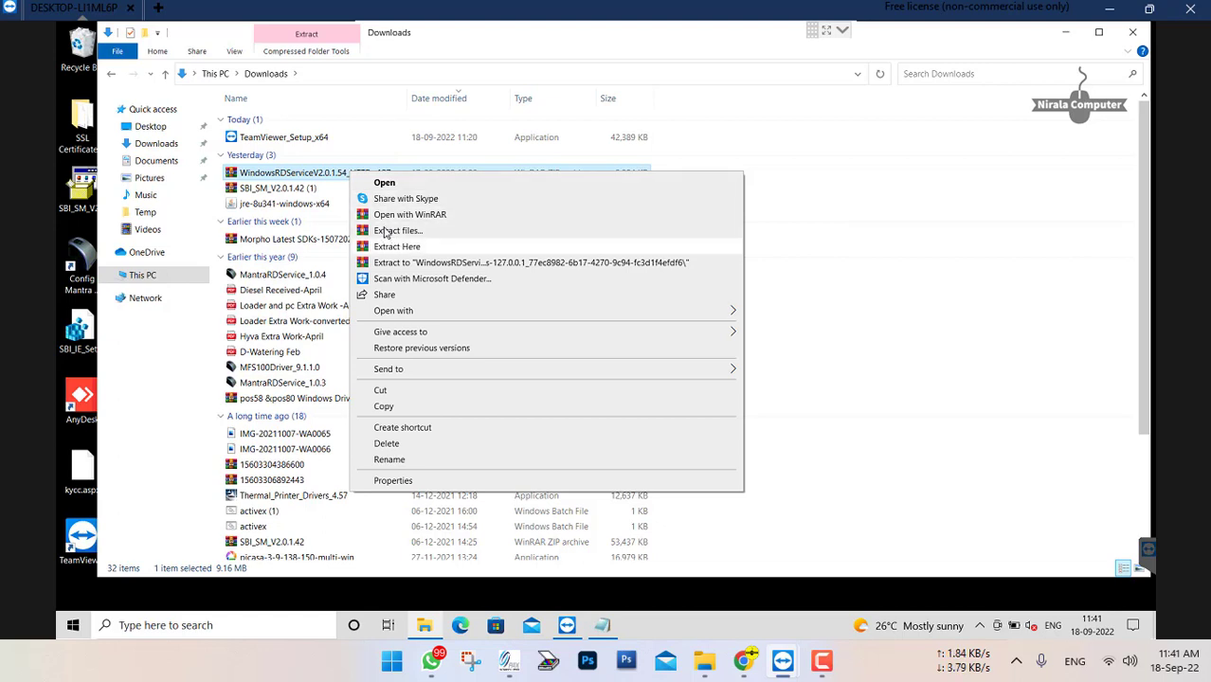
click(384, 182)
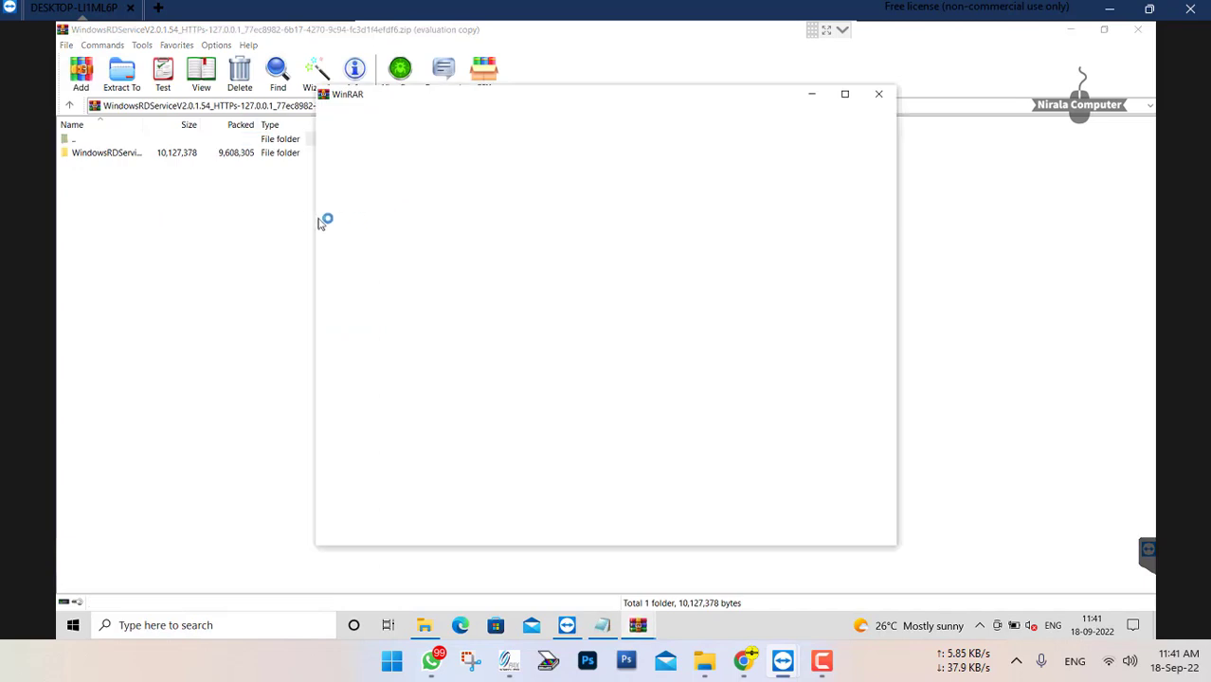
click(880, 94)
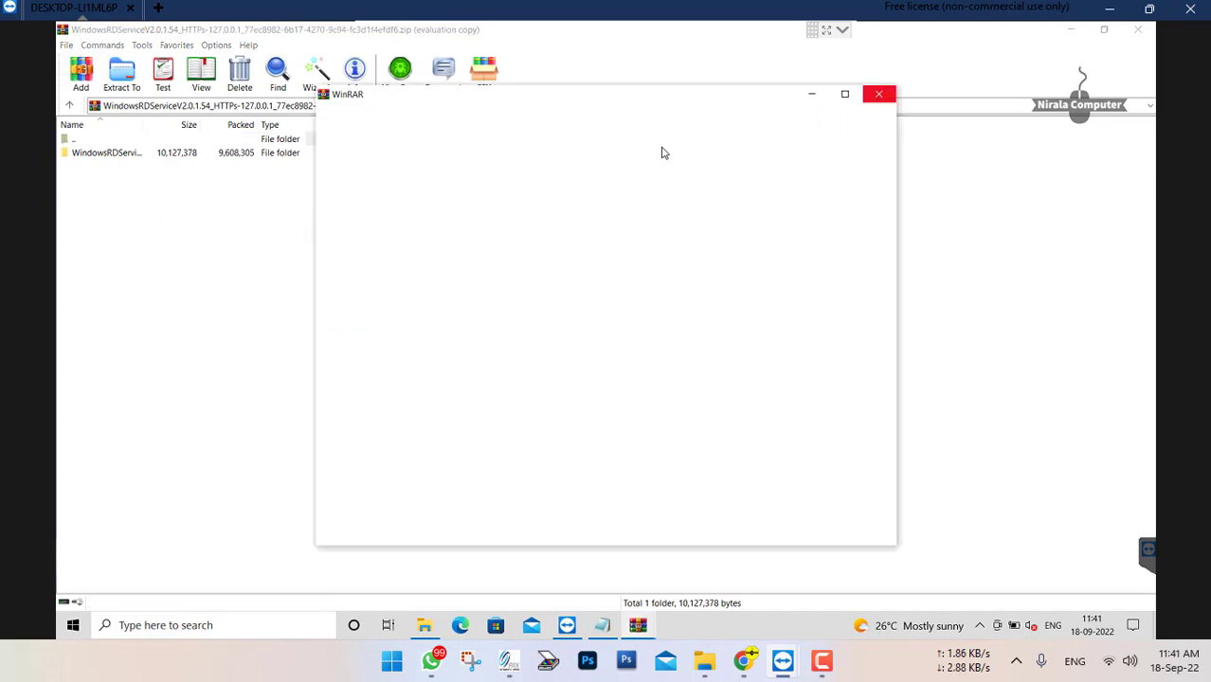
click(121, 156)
double_click(122, 157)
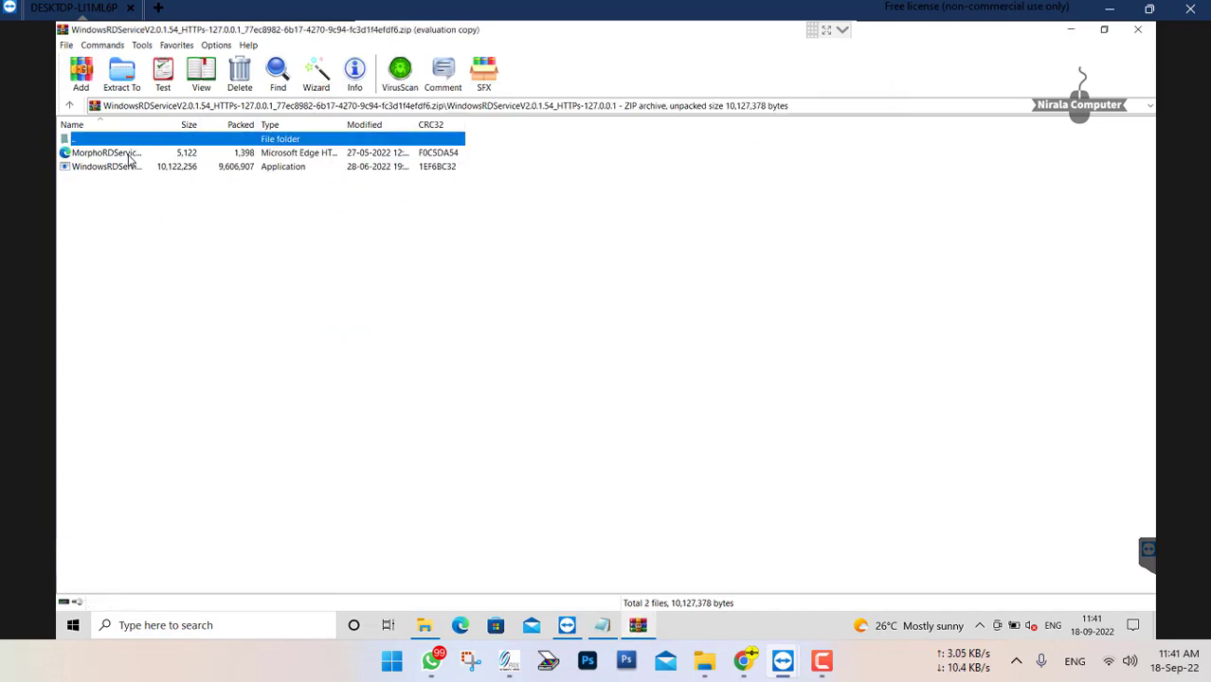
Install Morpho RD Service Driver version 2.0.1.54 from the archive, choosing to restart the computer later, and close WinRAR
double_click(114, 166)
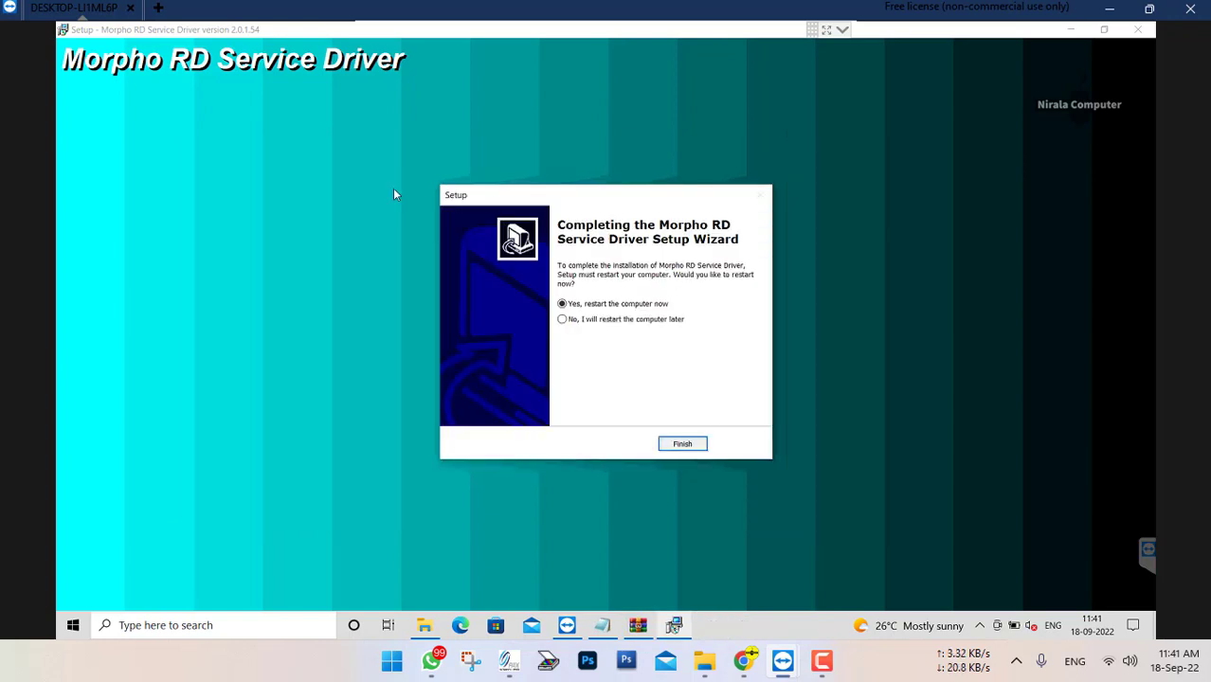
click(563, 320)
click(690, 442)
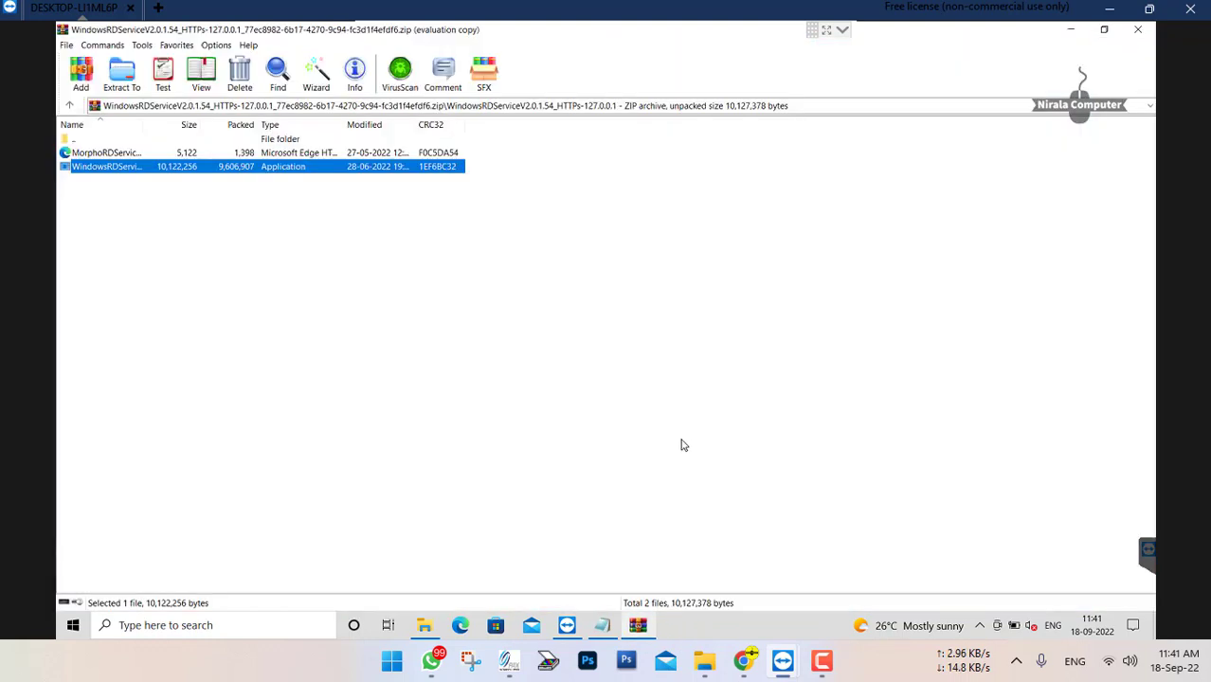
click(1141, 30)
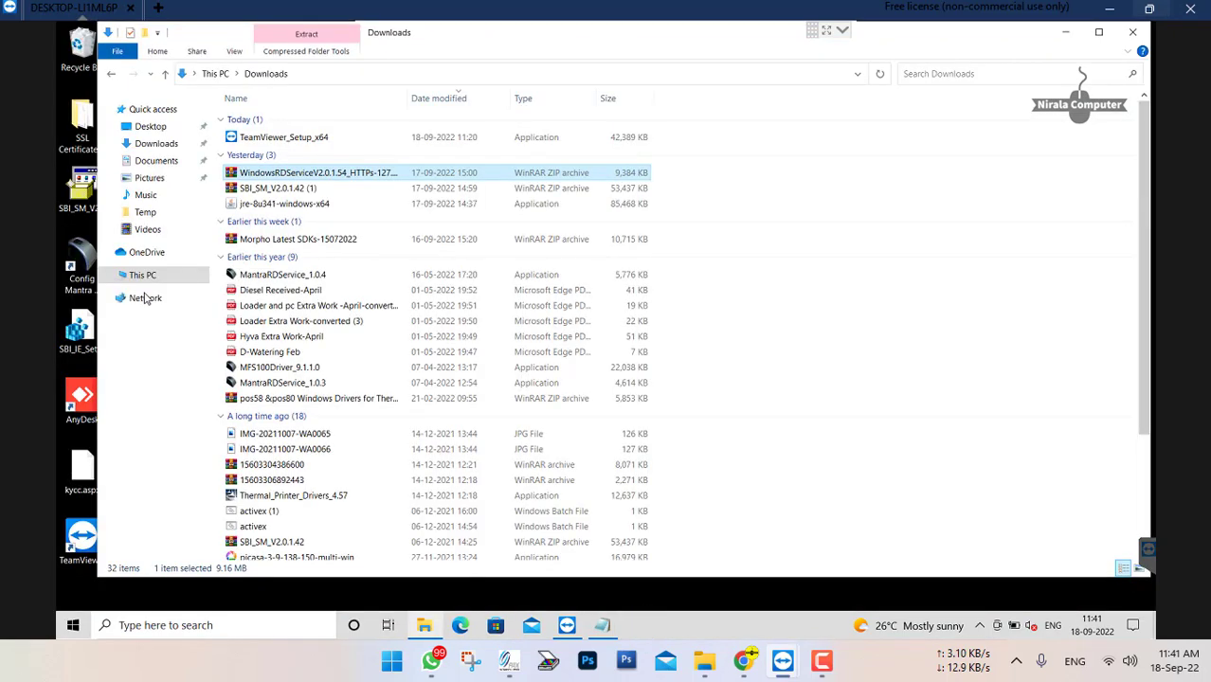
Open the ConfigSettings file from the MorphoRdServiceL0Soft folder on the C: drive
click(157, 276)
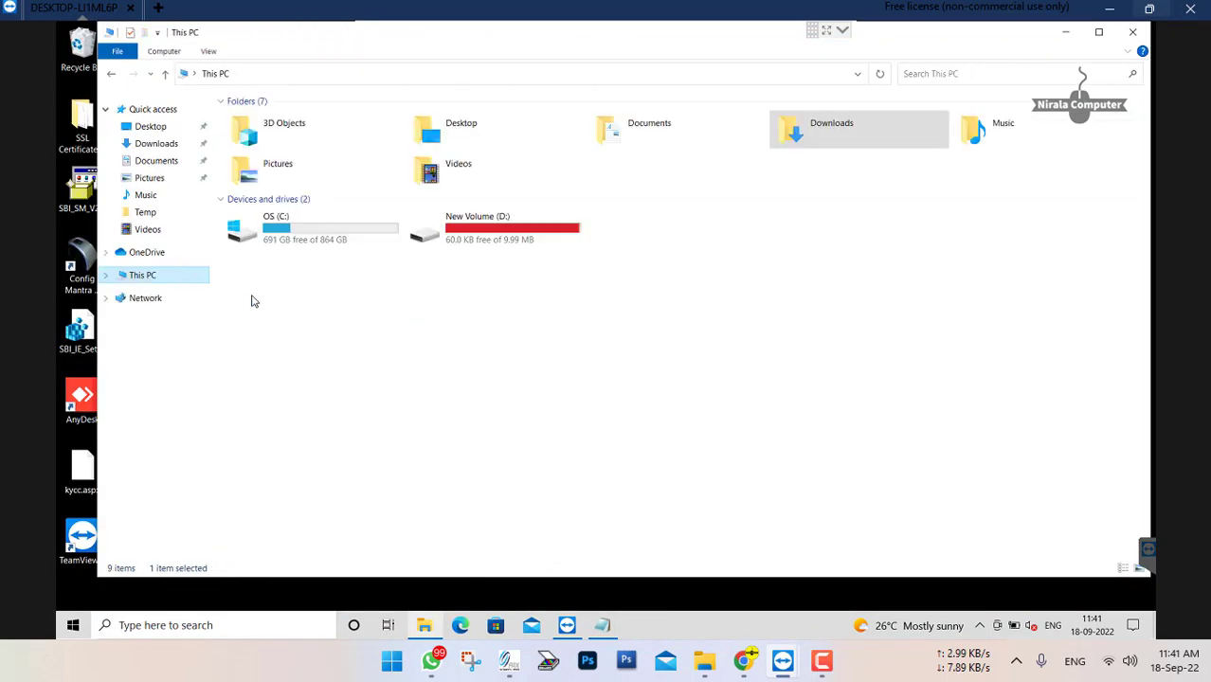
click(363, 230)
double_click(363, 230)
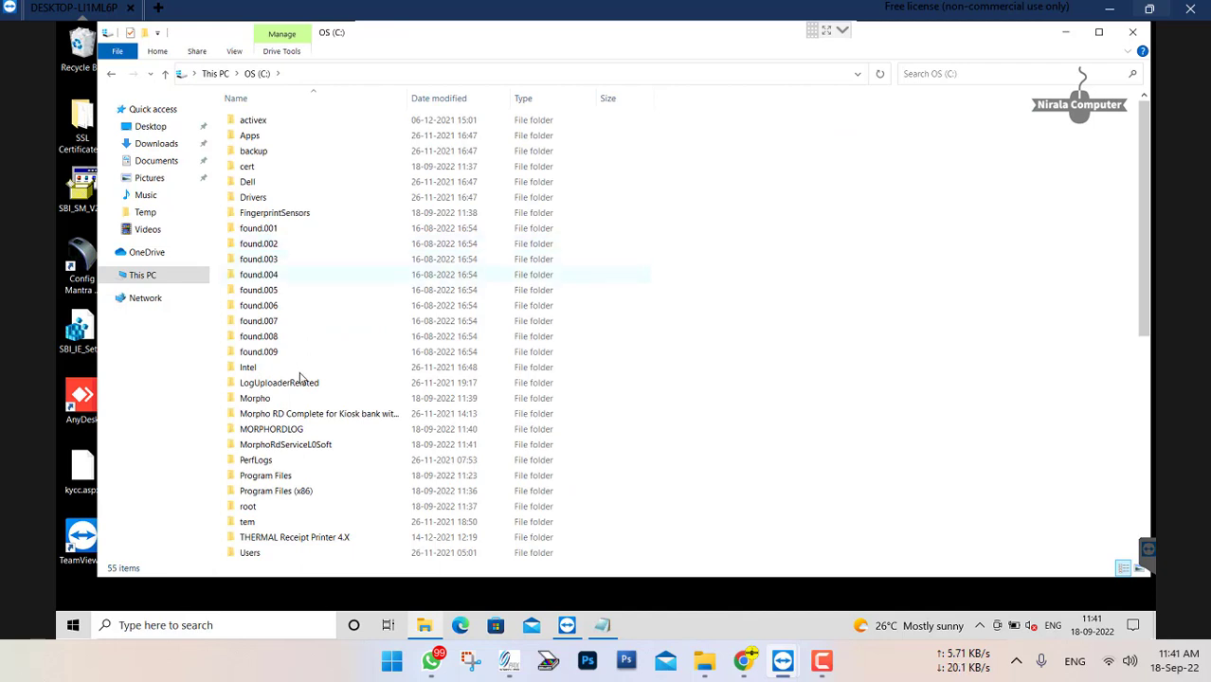
double_click(284, 445)
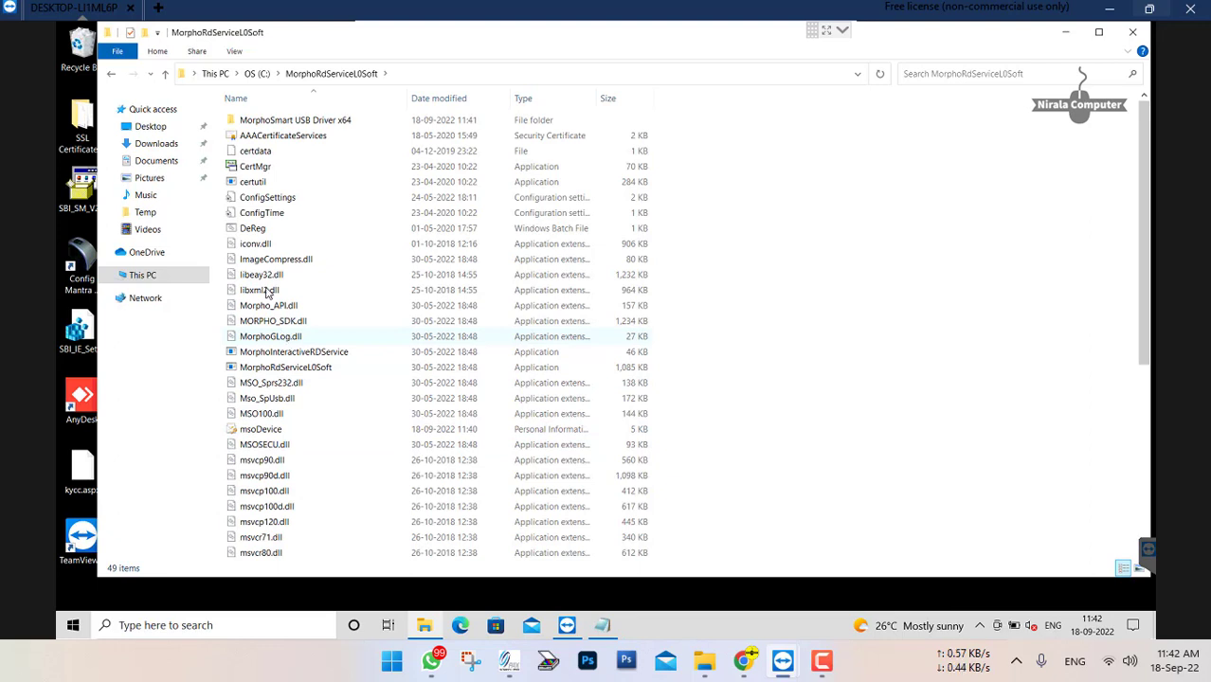
click(267, 216)
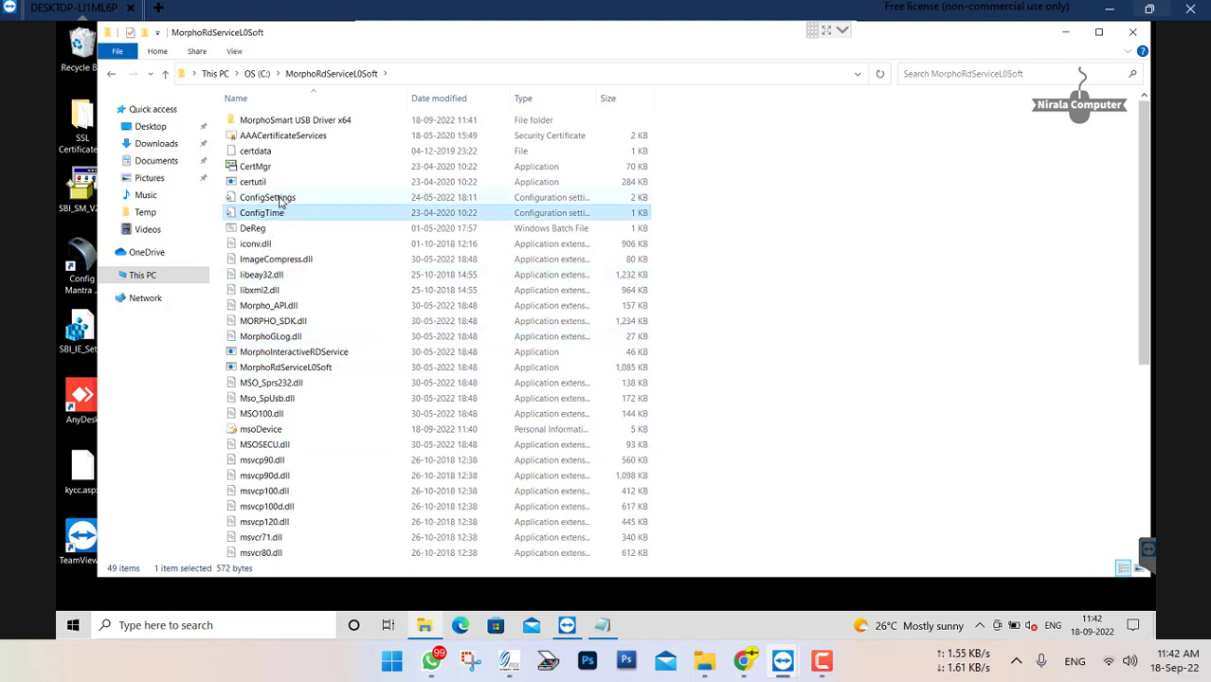
double_click(284, 199)
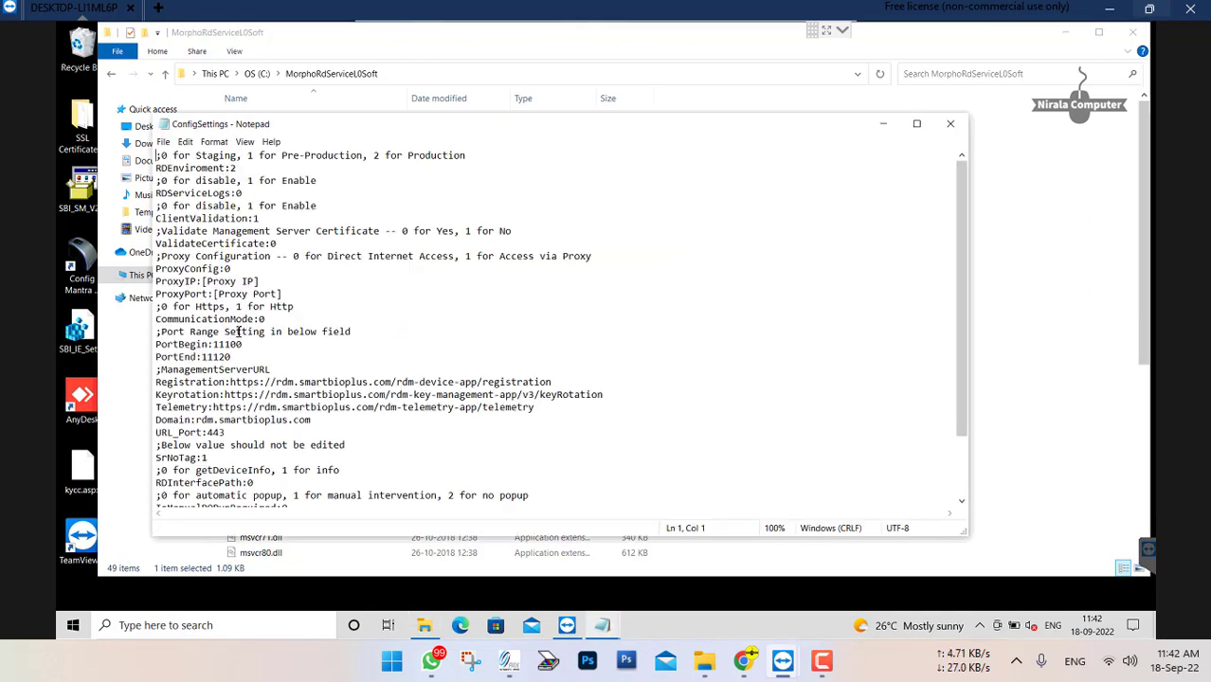
Set CommunicationMode to 1 in ConfigSettings, save the file and close the folder window
click(284, 320)
key(BackSpace)
text(1)
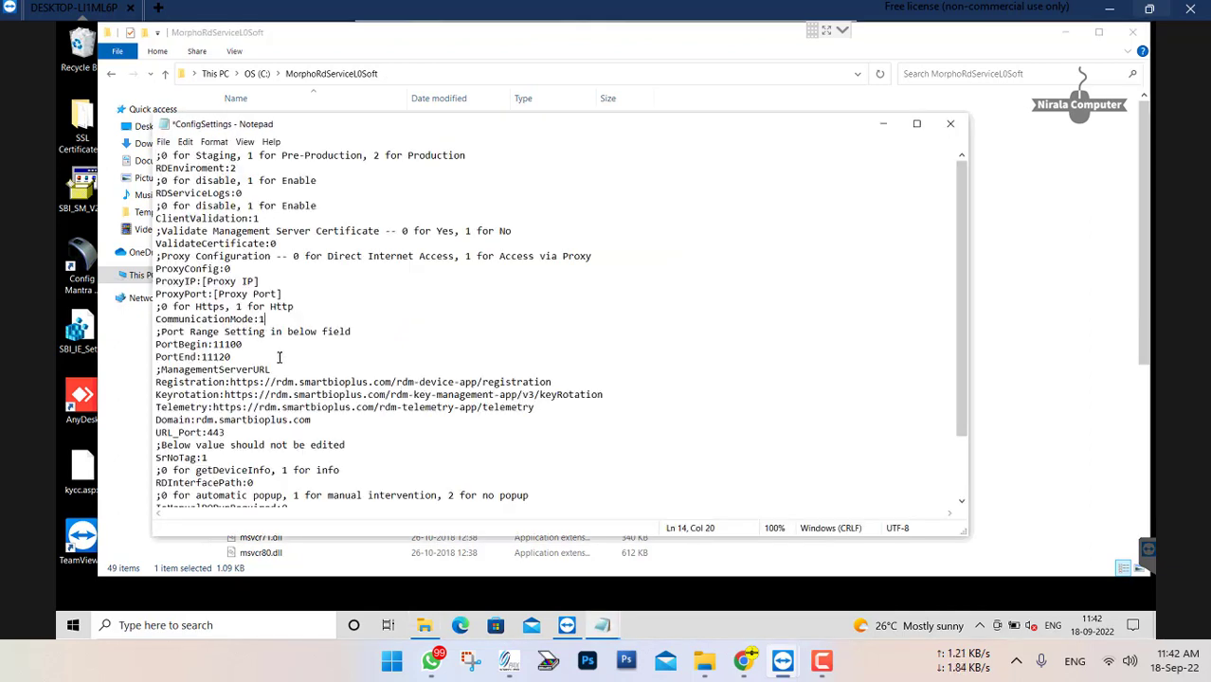
click(950, 123)
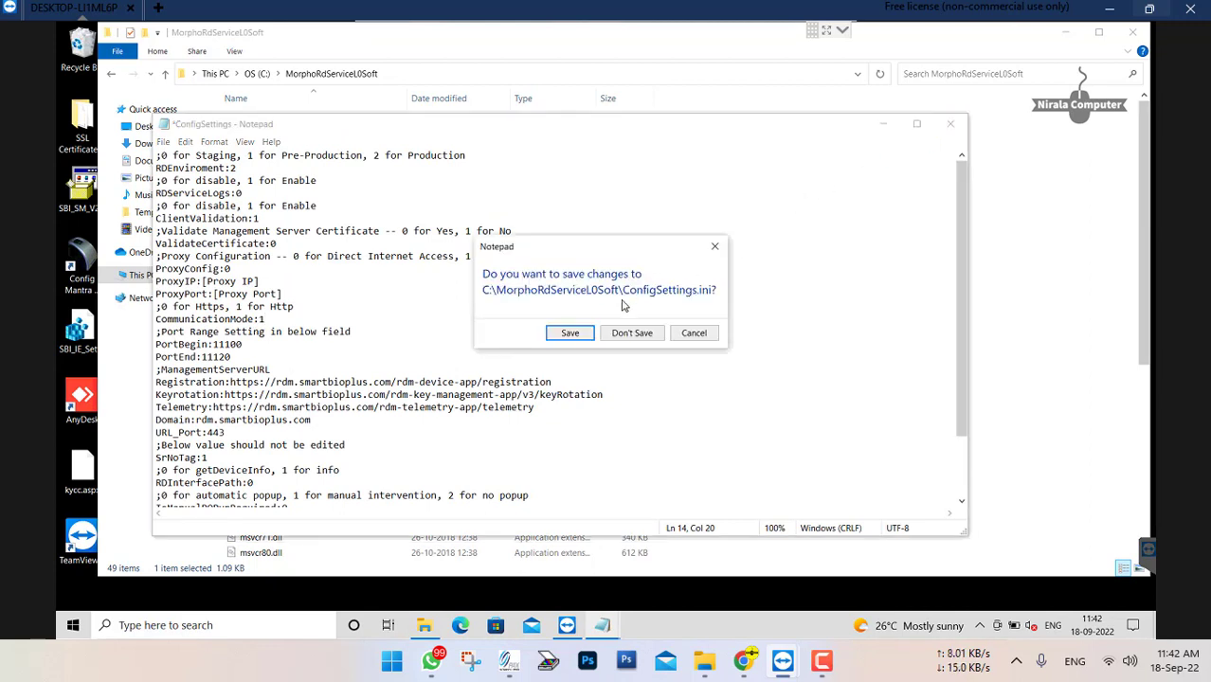
click(575, 339)
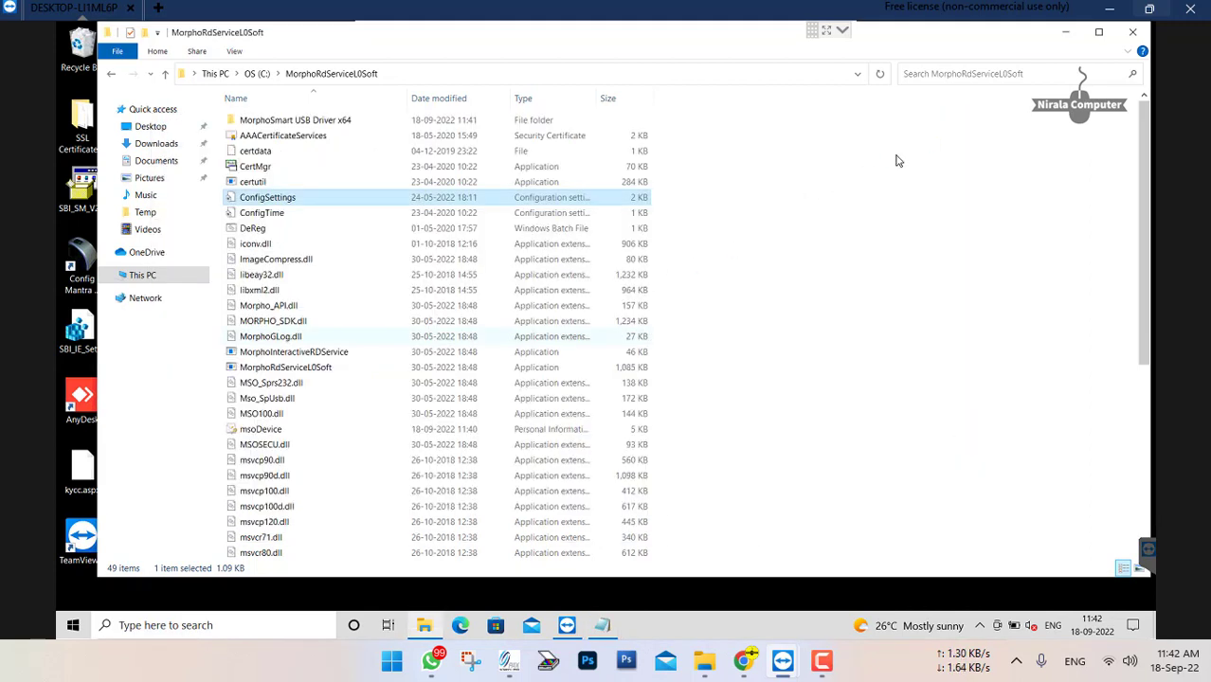
click(1133, 31)
click(557, 342)
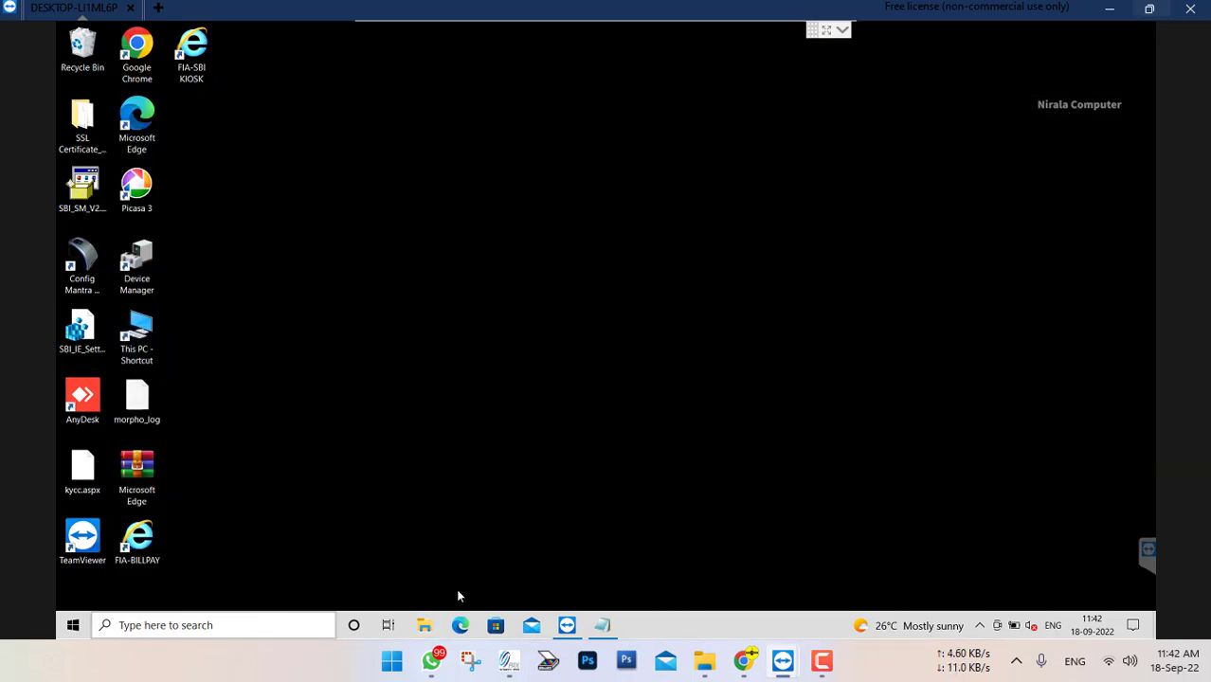
Add the lines "morpho connect kare" and "CANNECT HAI" to the open untitled Notepad note
click(603, 618)
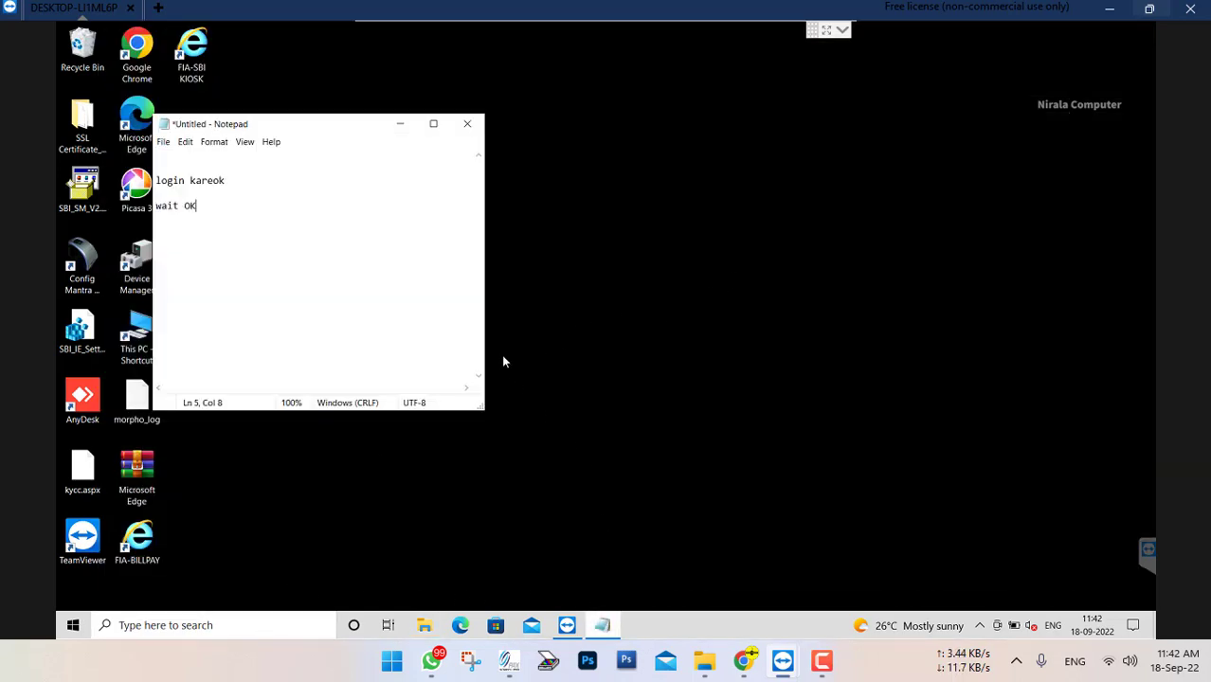
key(Return)
key(Return)
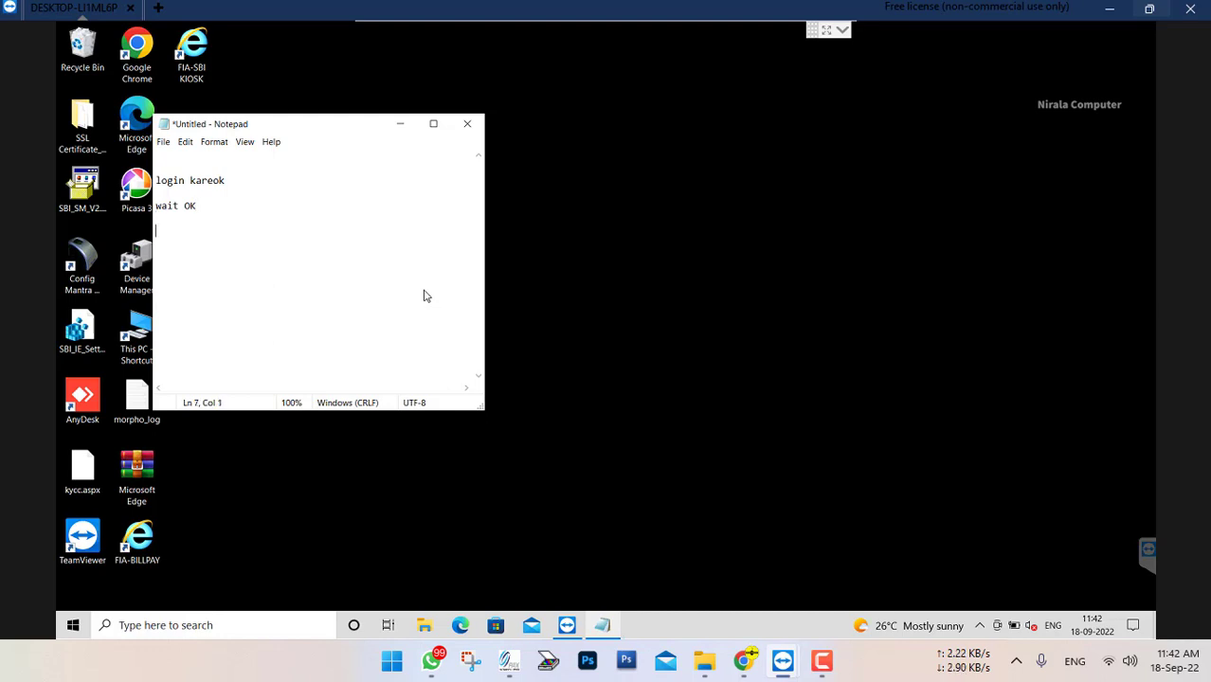
text(morpho connect kare)
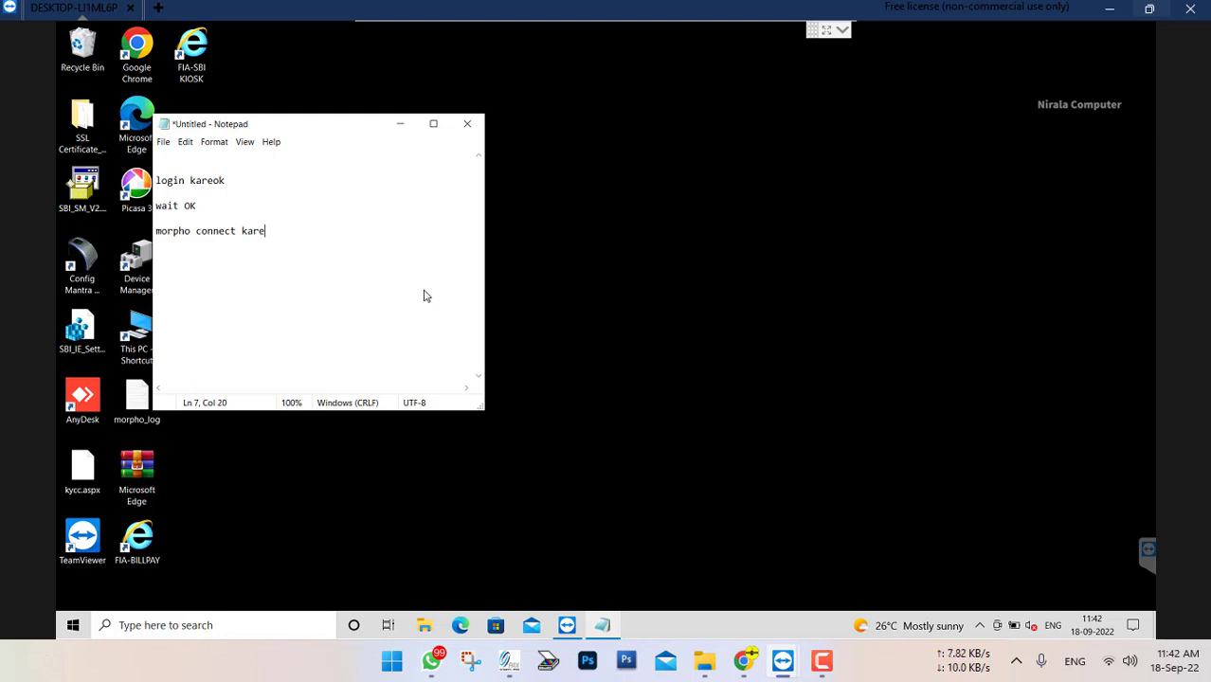
key(Return)
key(Return)
text(CANNECT HAI)
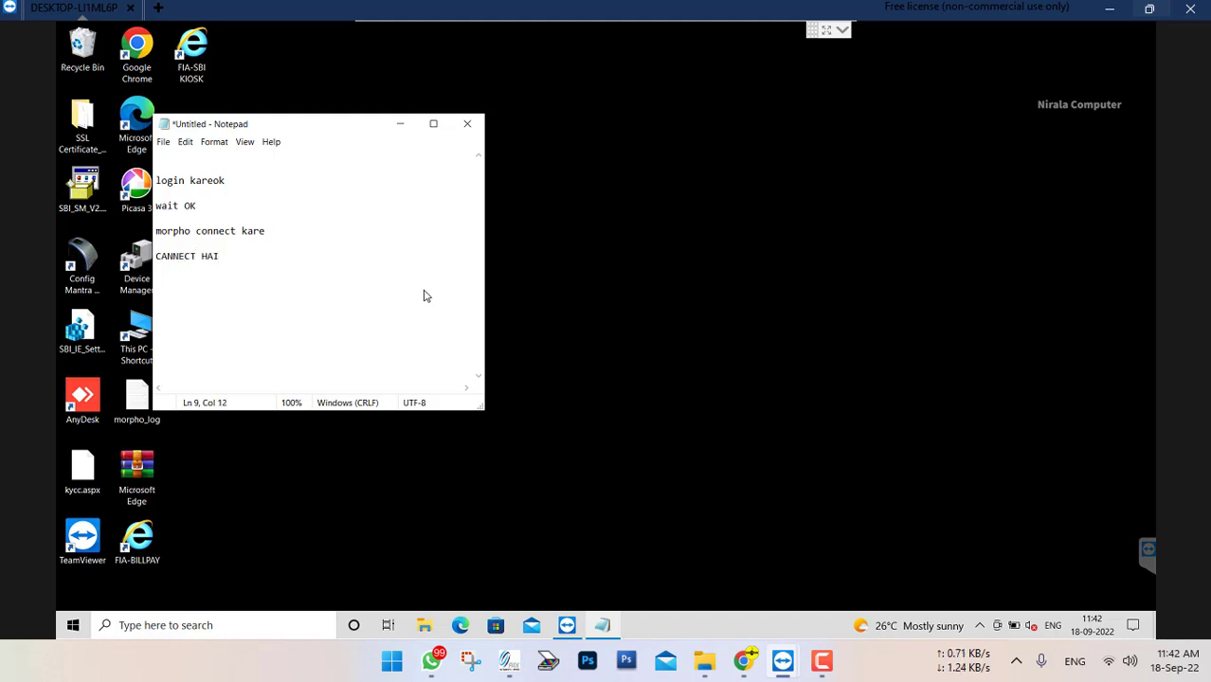
Add the line "nirak ke fir se lagao OK LAGAYA" to the note and minimize it
key(Return)
key(Return)
text(nirak ke )
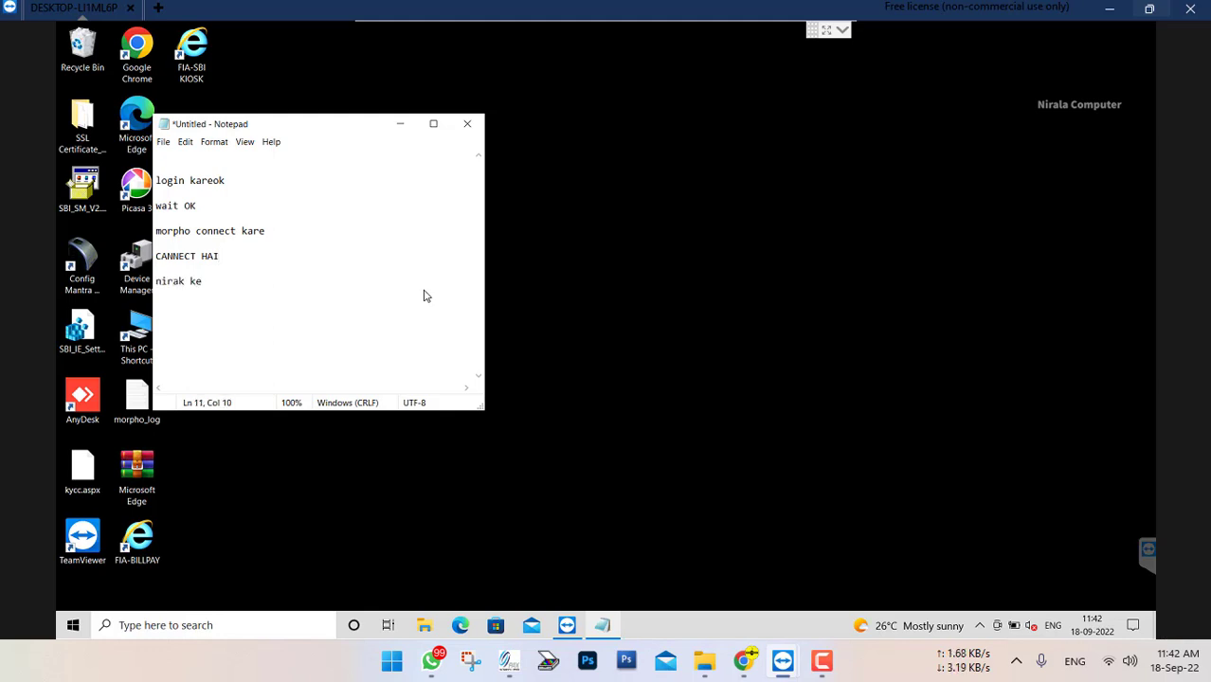
text(fir se laga)
key(Home)
key(Right)
key(Right)
text(OK)
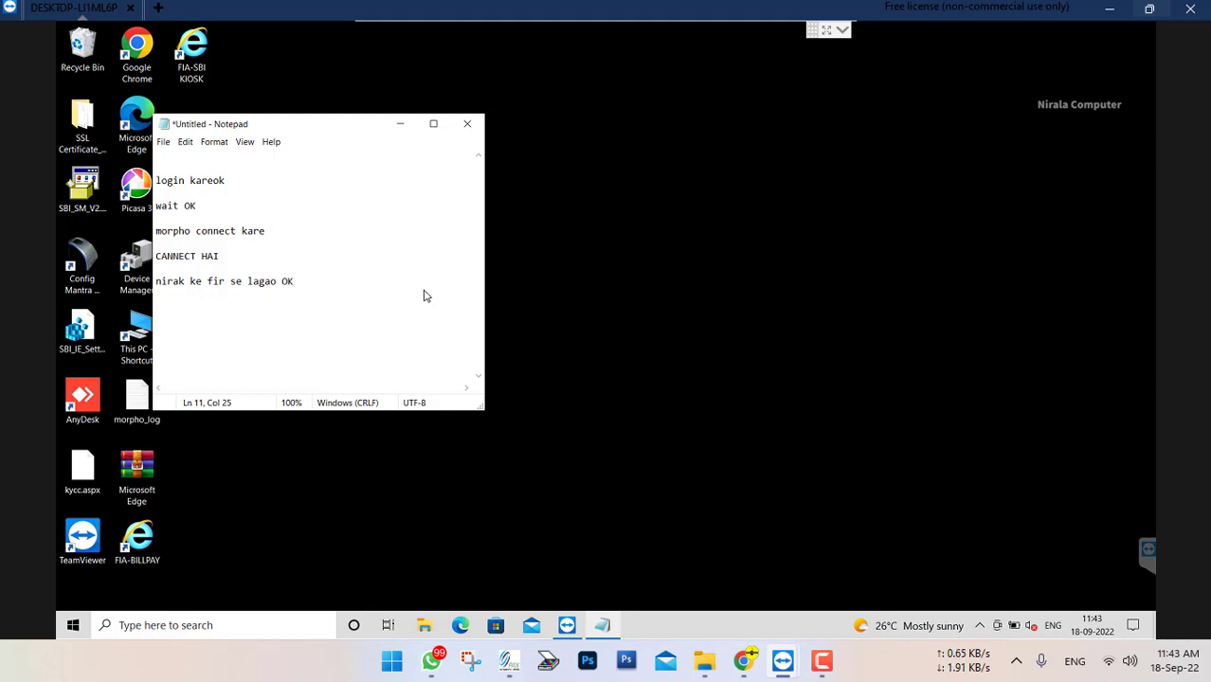
text( LAG)
key(BackSpace)
text(YA)
click(400, 124)
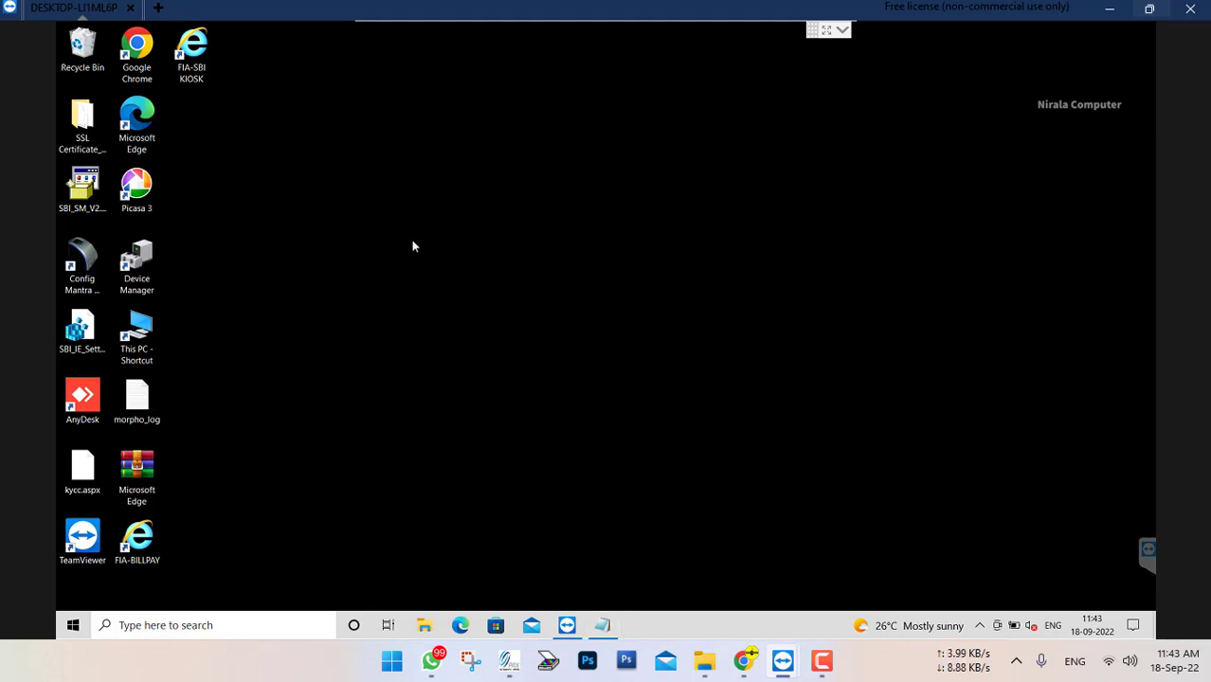
Search Windows for "services" and open the Services app
click(233, 626)
text(s)
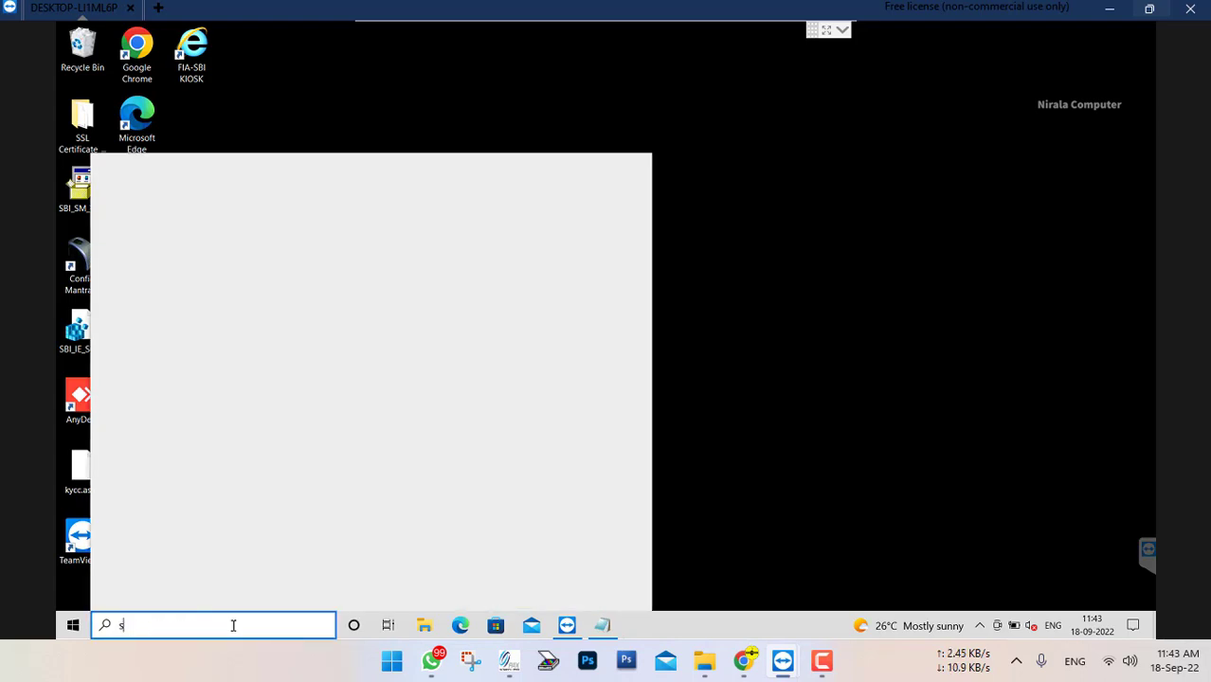
text(eser)
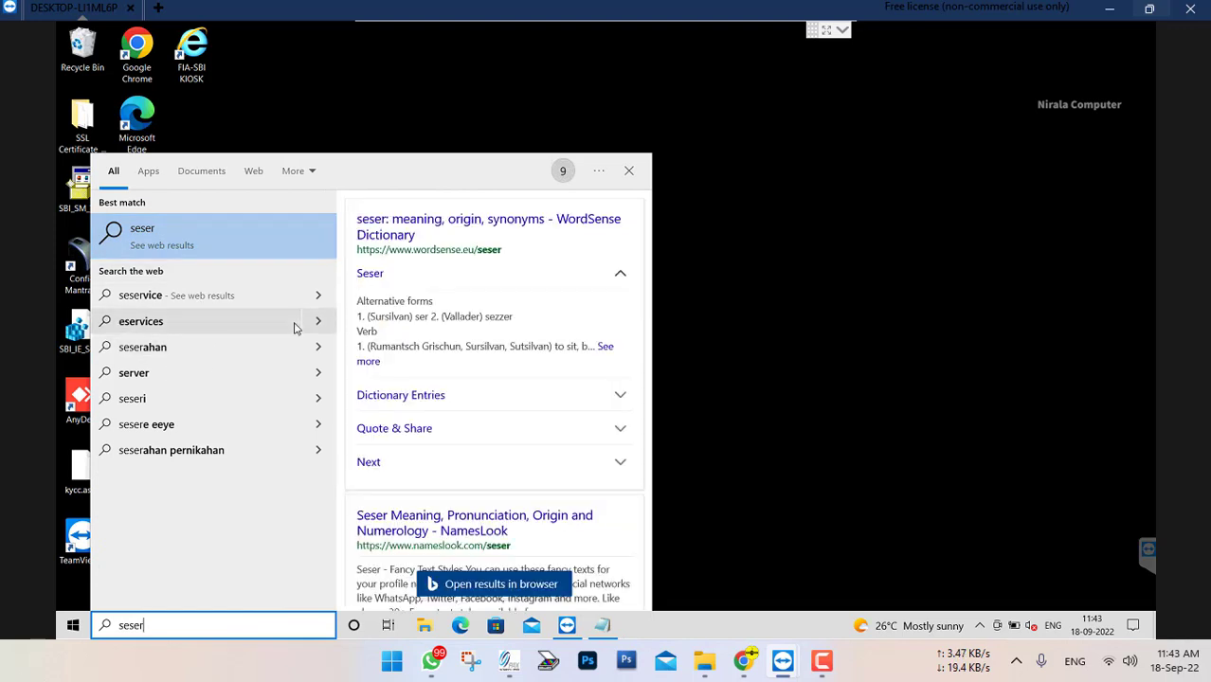
key(BackSpace)
key(BackSpace)
key(BackSpace)
key(BackSpace)
key(BackSpace)
text(se)
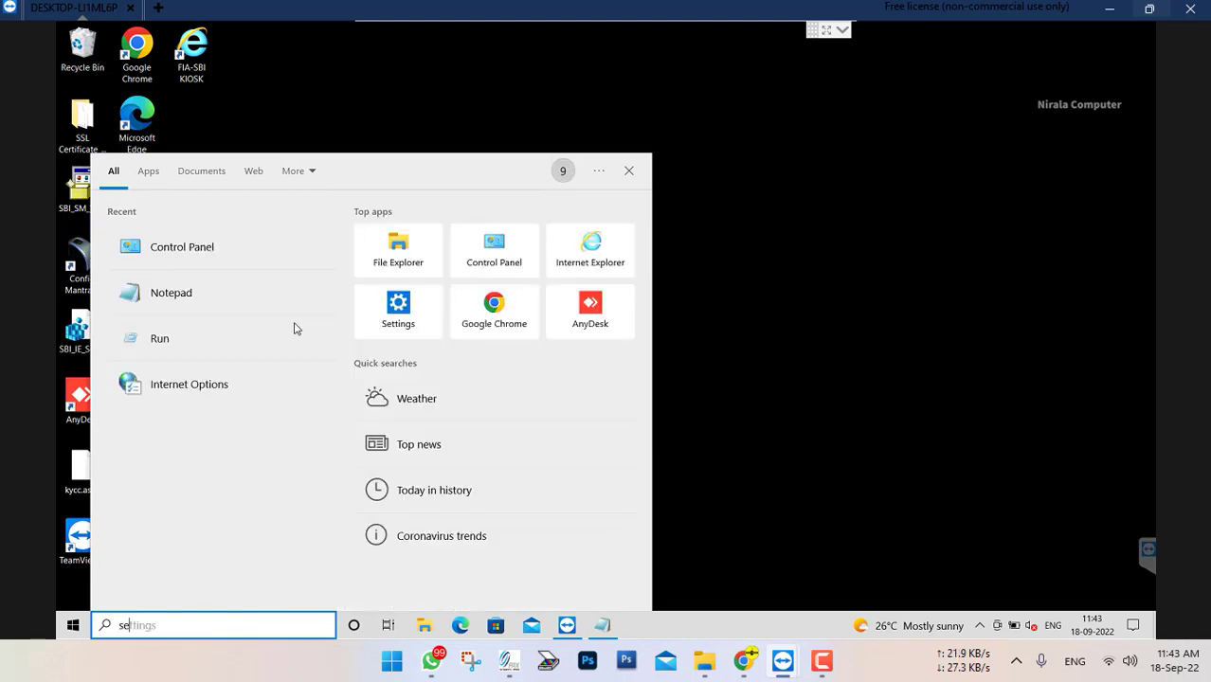
text(rvices)
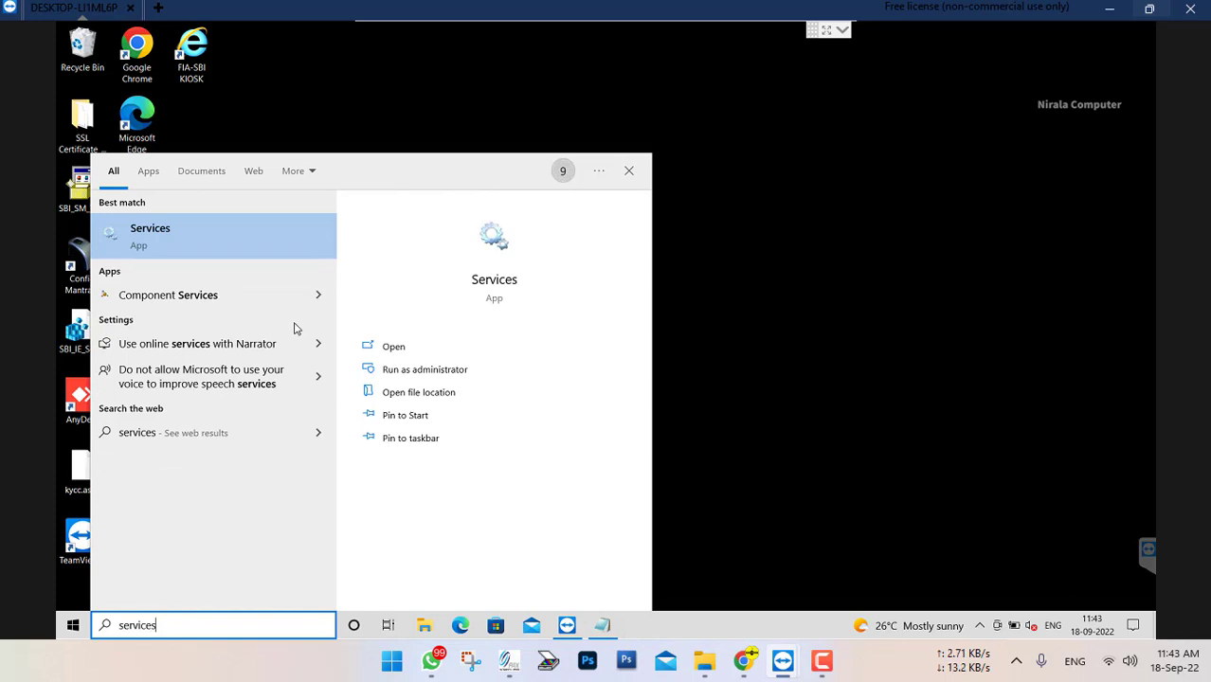
key(Return)
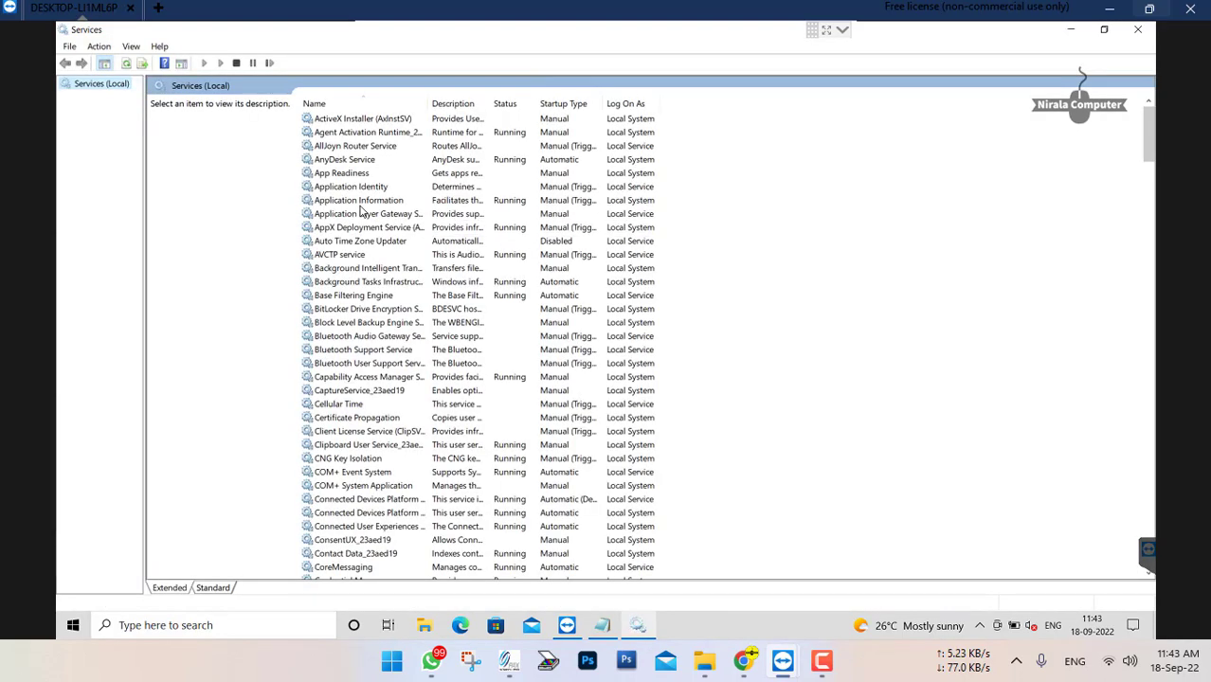
Restart Morpho RD Service, dismiss the telemetry result and close the Services window
click(361, 205)
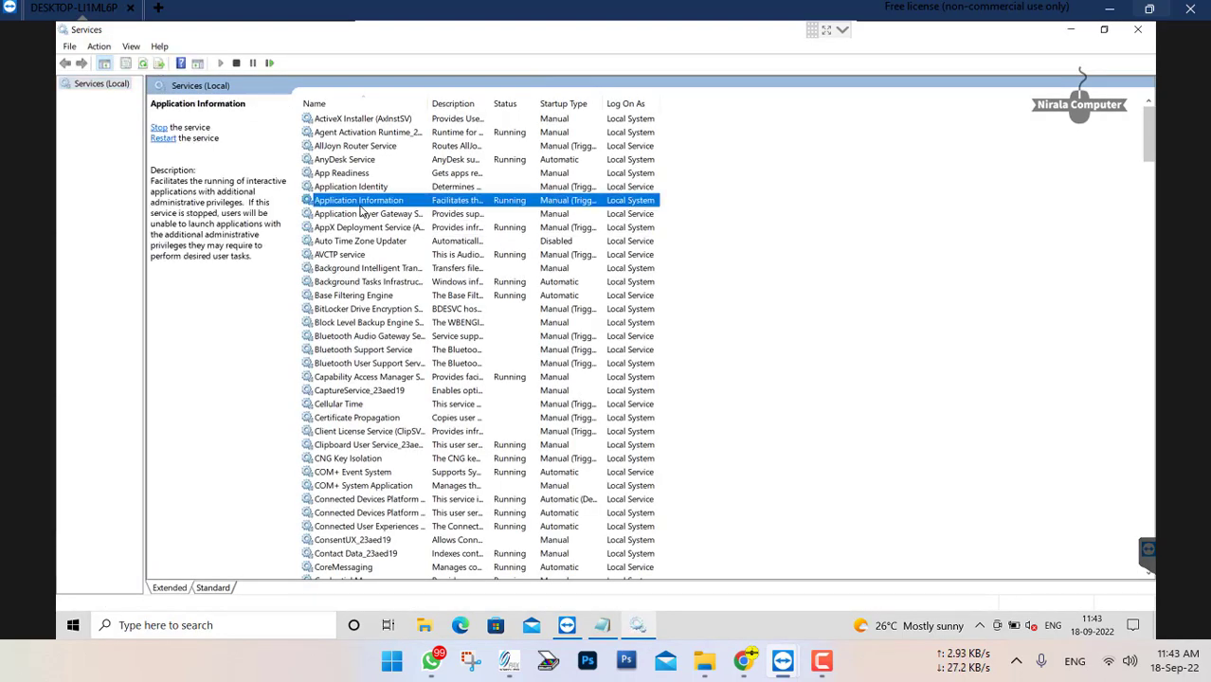
click(342, 254)
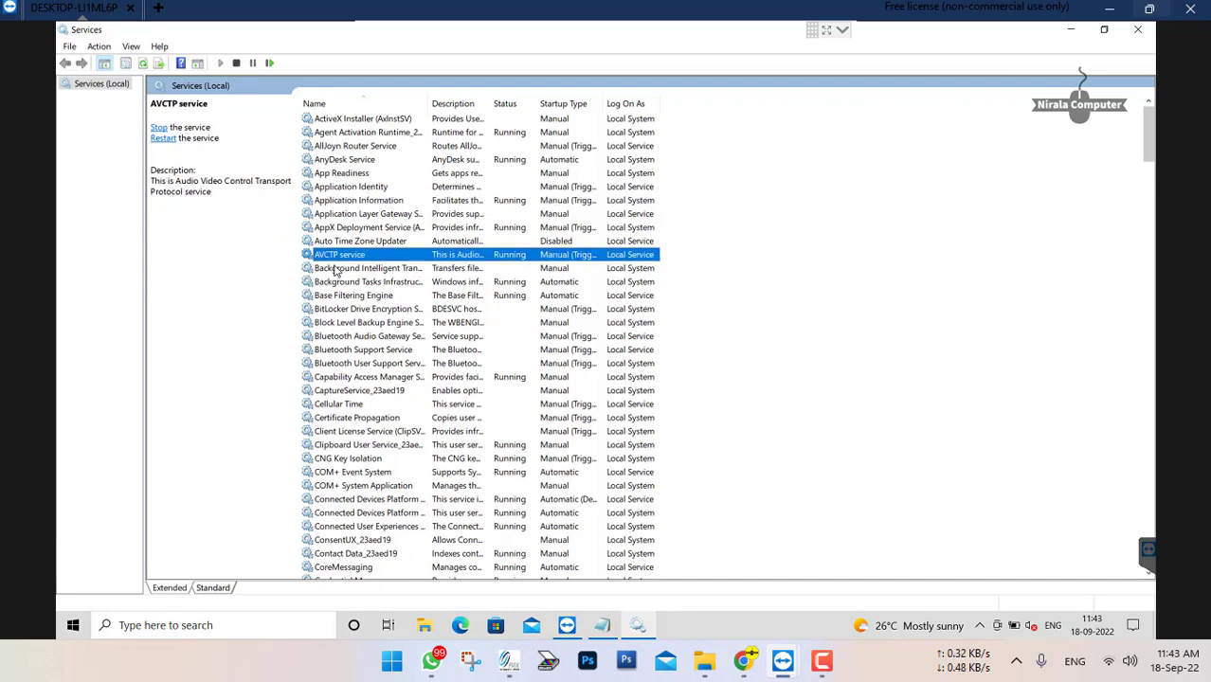
key(m)
key(o)
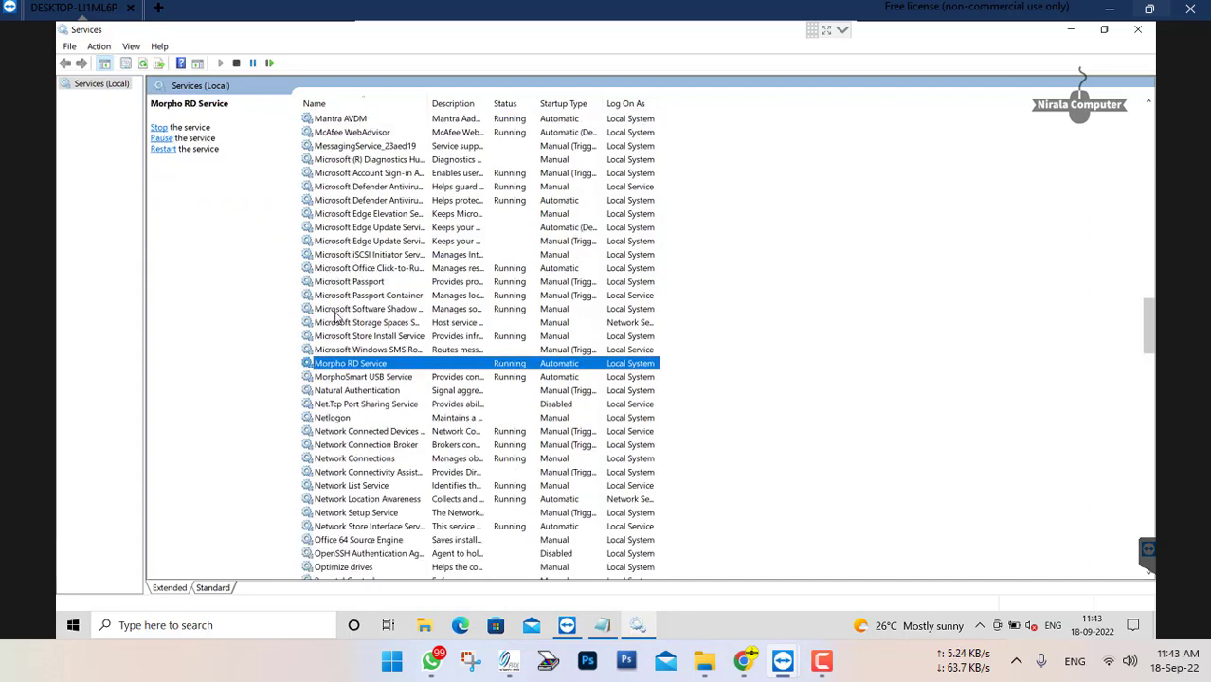
click(340, 268)
click(331, 367)
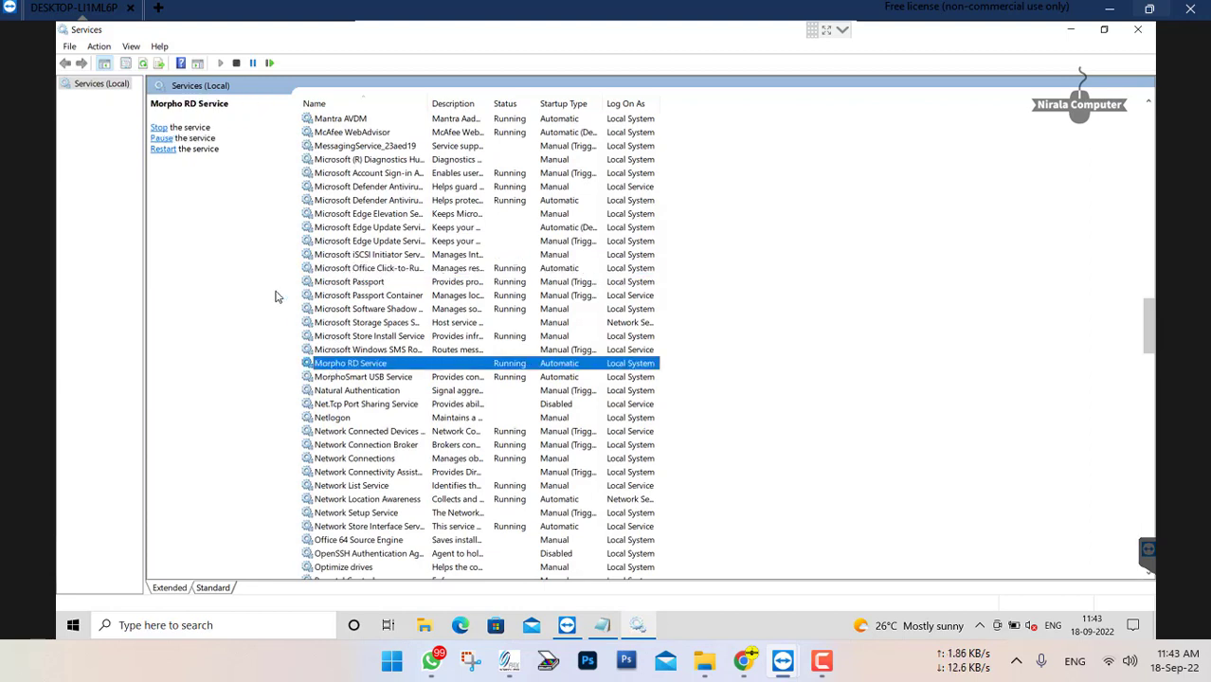
click(166, 151)
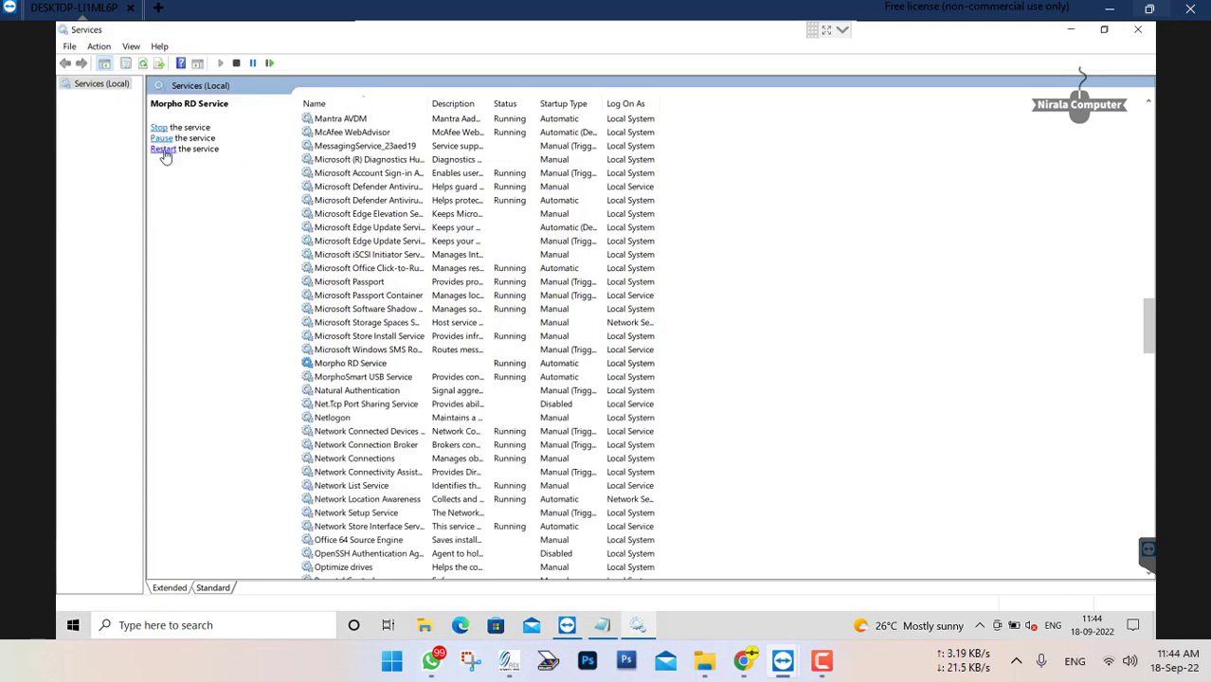
click(163, 150)
click(164, 151)
click(164, 150)
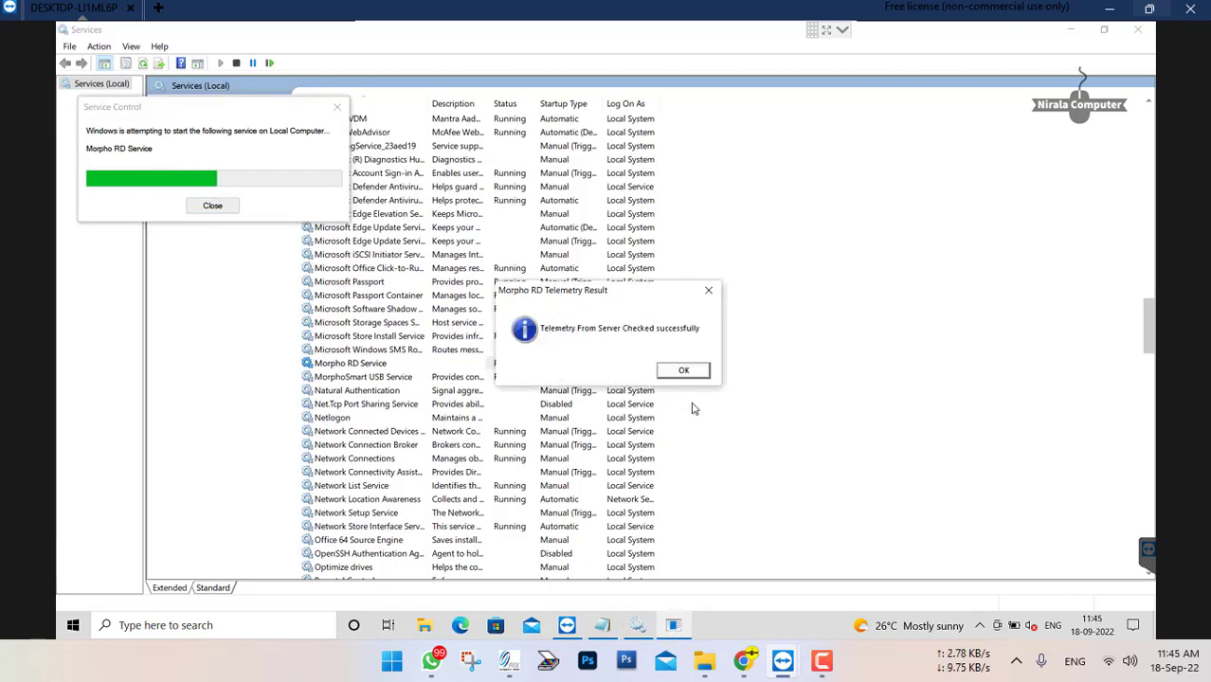
click(691, 372)
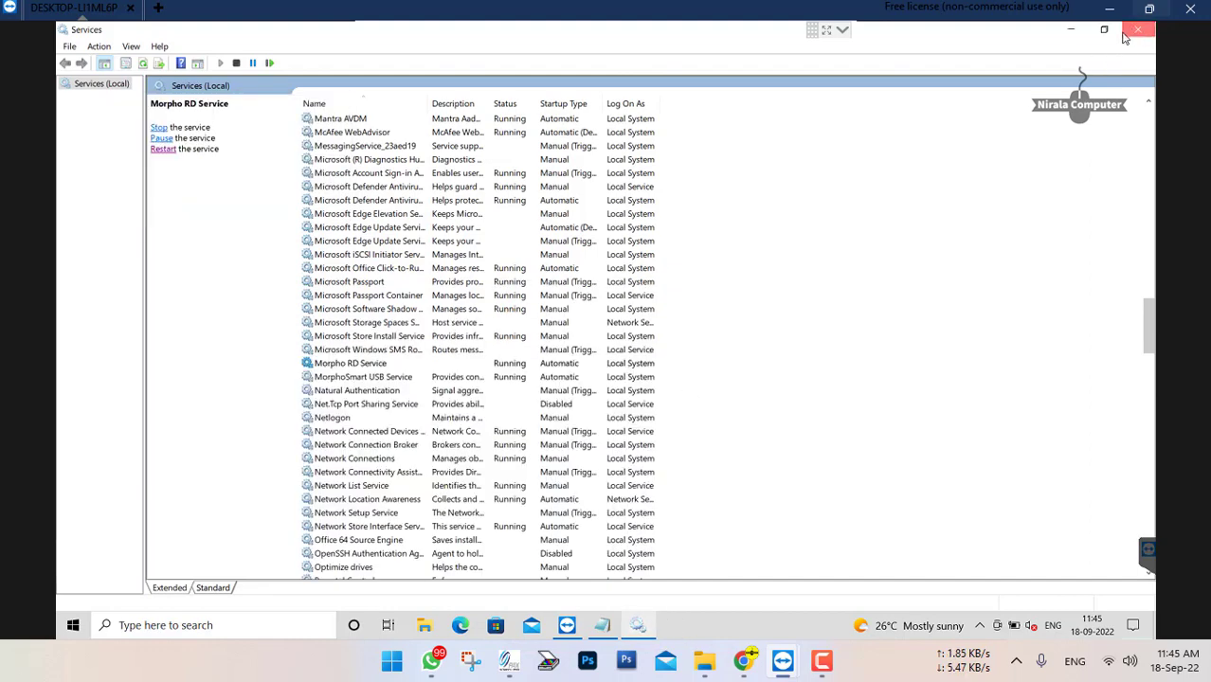
click(1141, 31)
Search Windows for "intern" and open Internet Options
click(233, 625)
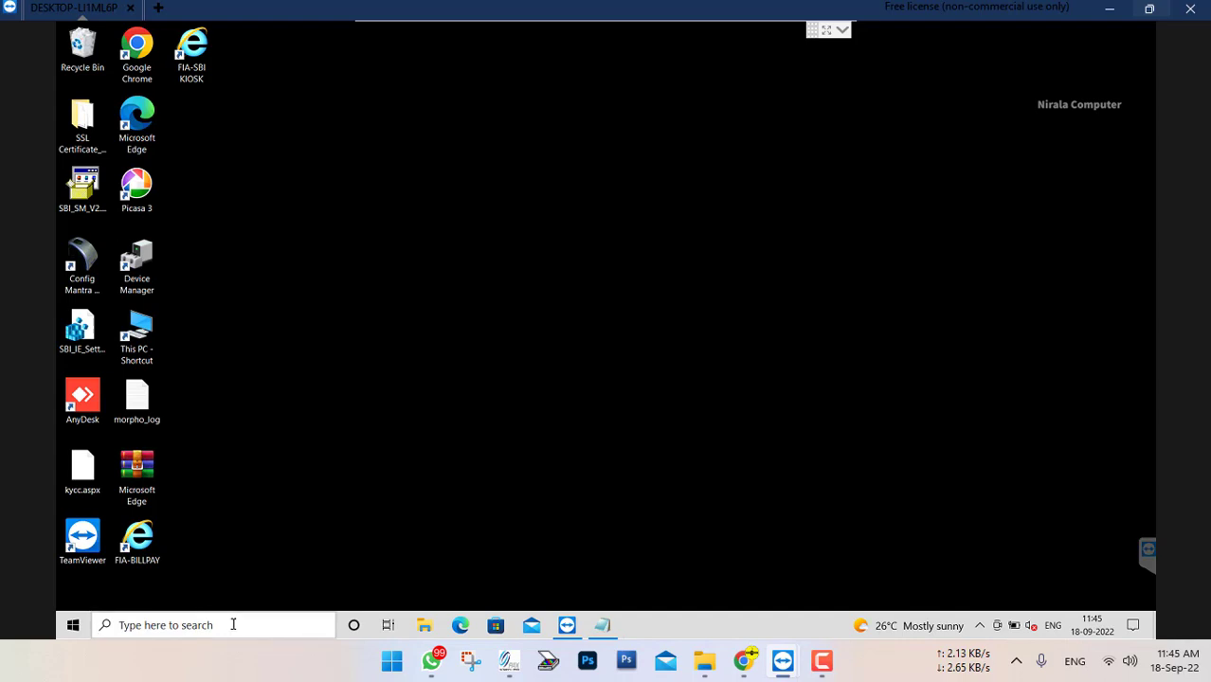
text(intern)
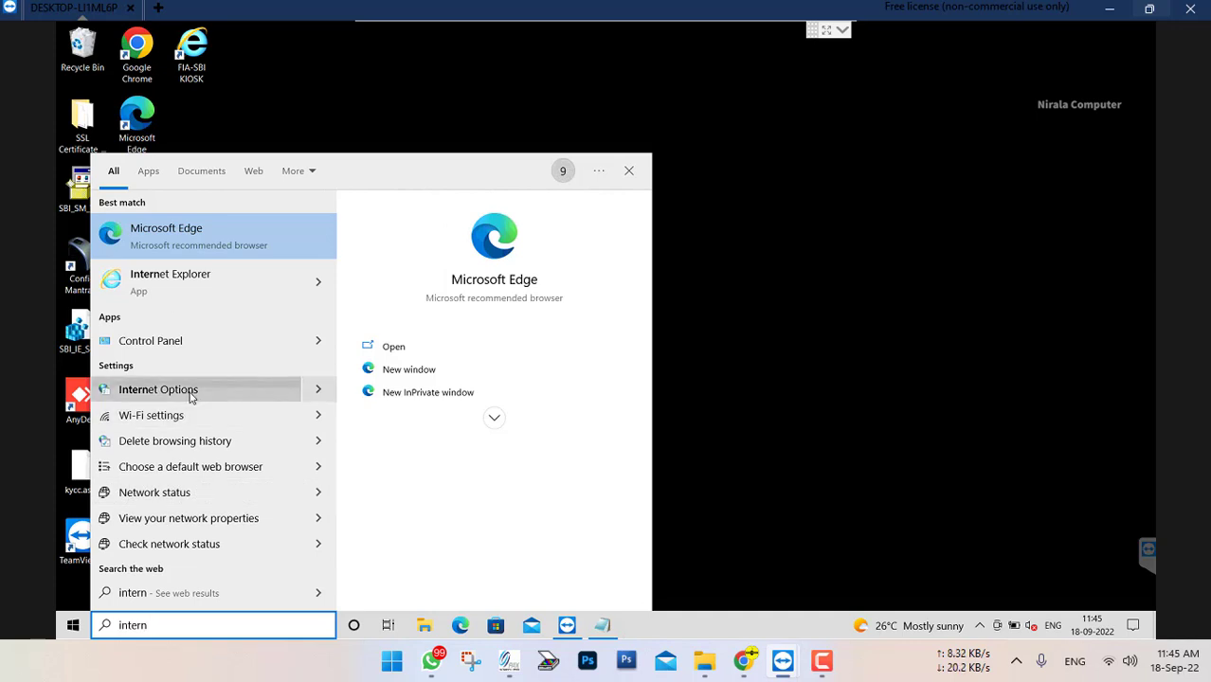
click(191, 397)
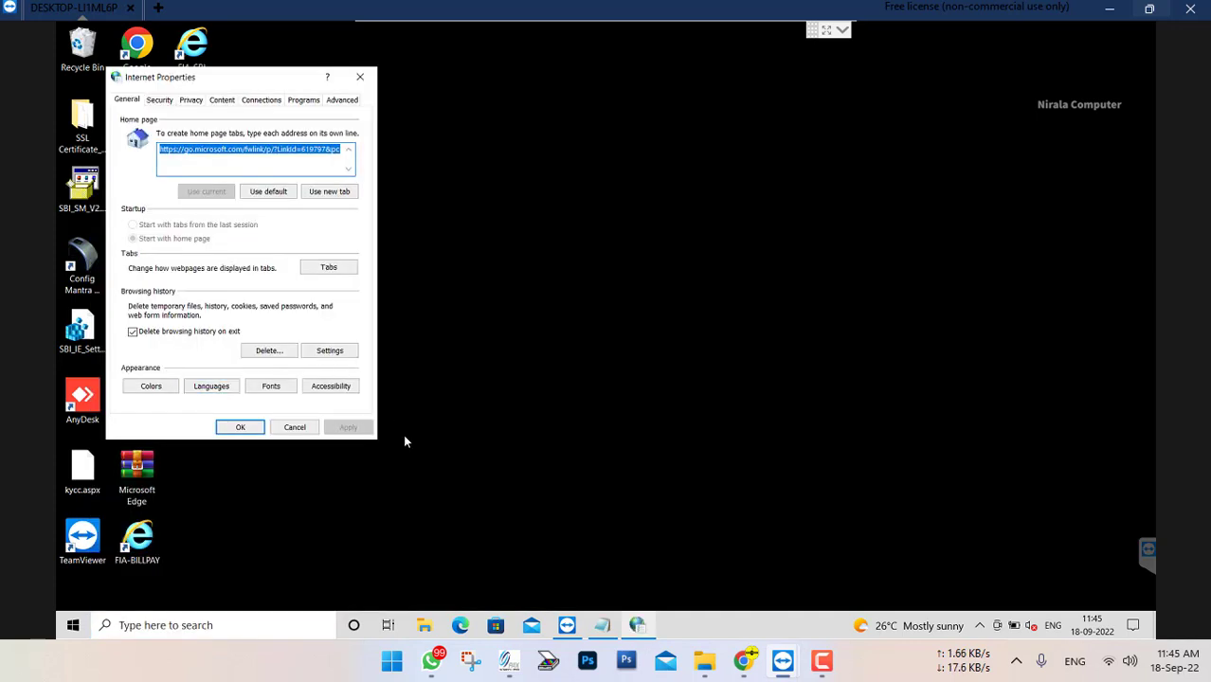
Minimize the TeamViewer remote session and open the IMP LINK note from the local desktop in Notepad
mouse_move(783, 671)
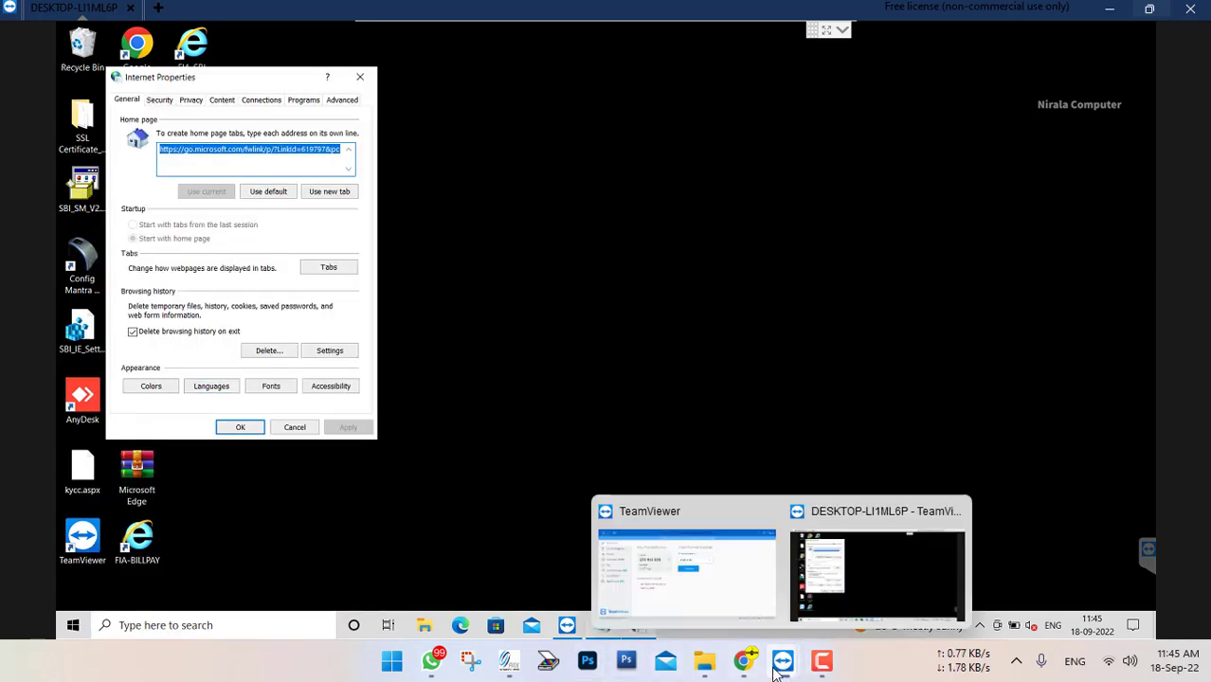
click(1116, 9)
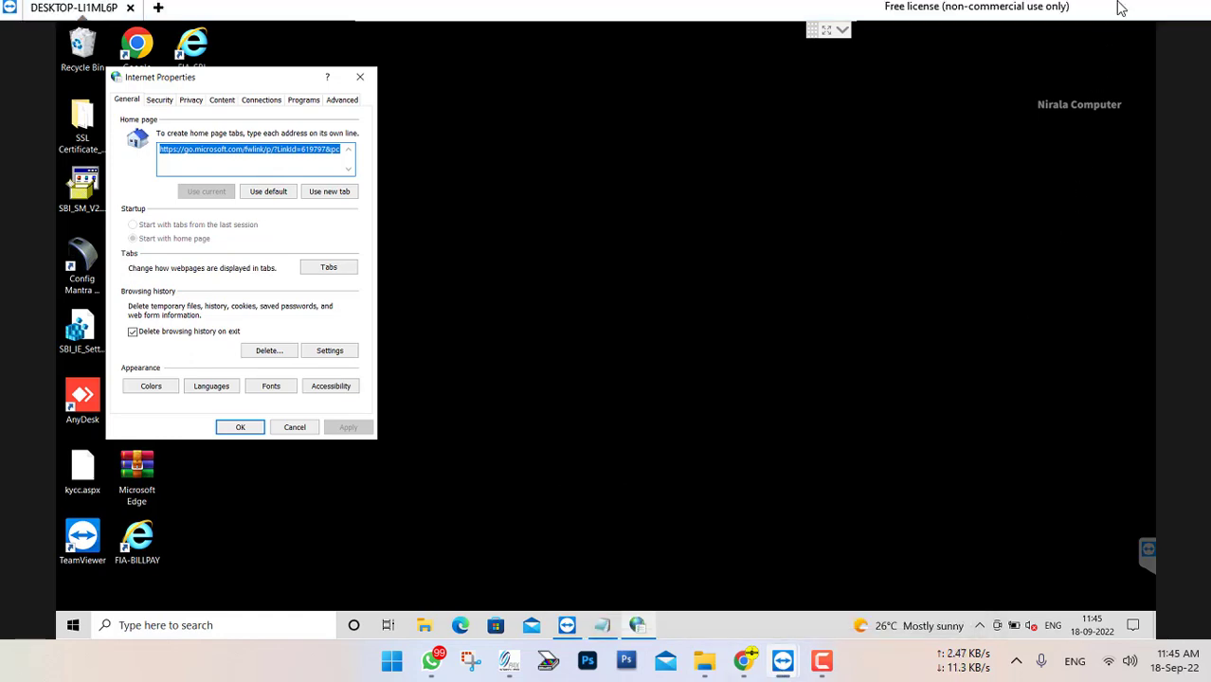
click(1113, 7)
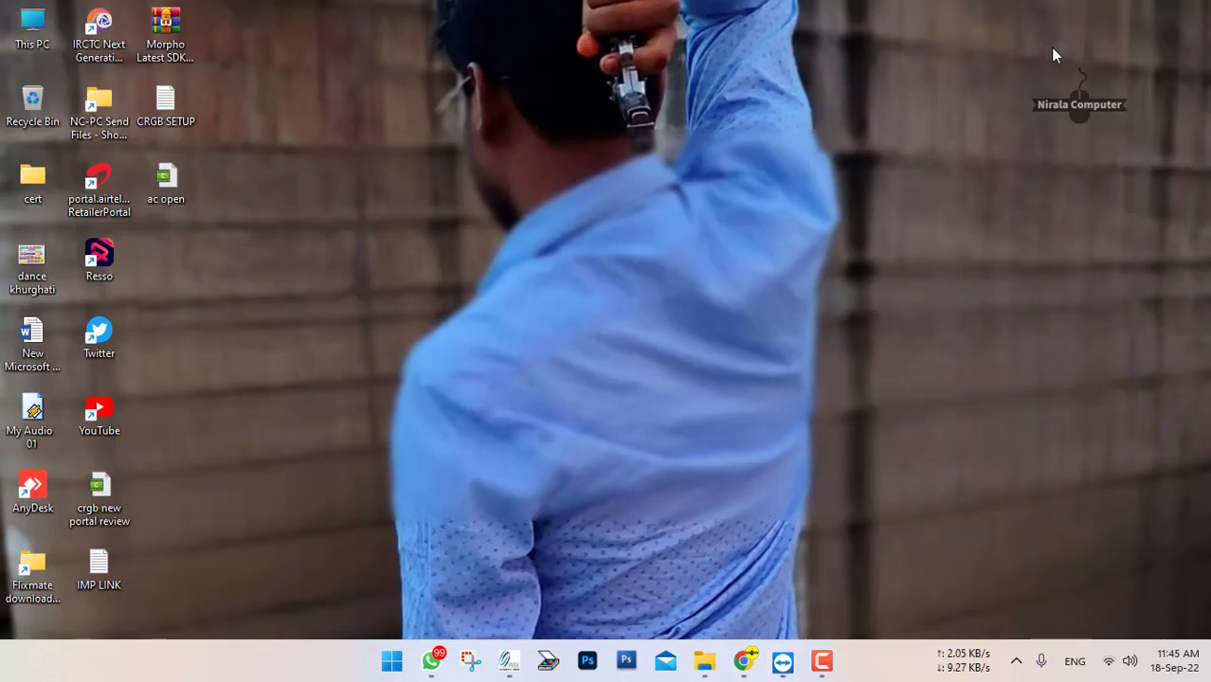
double_click(99, 567)
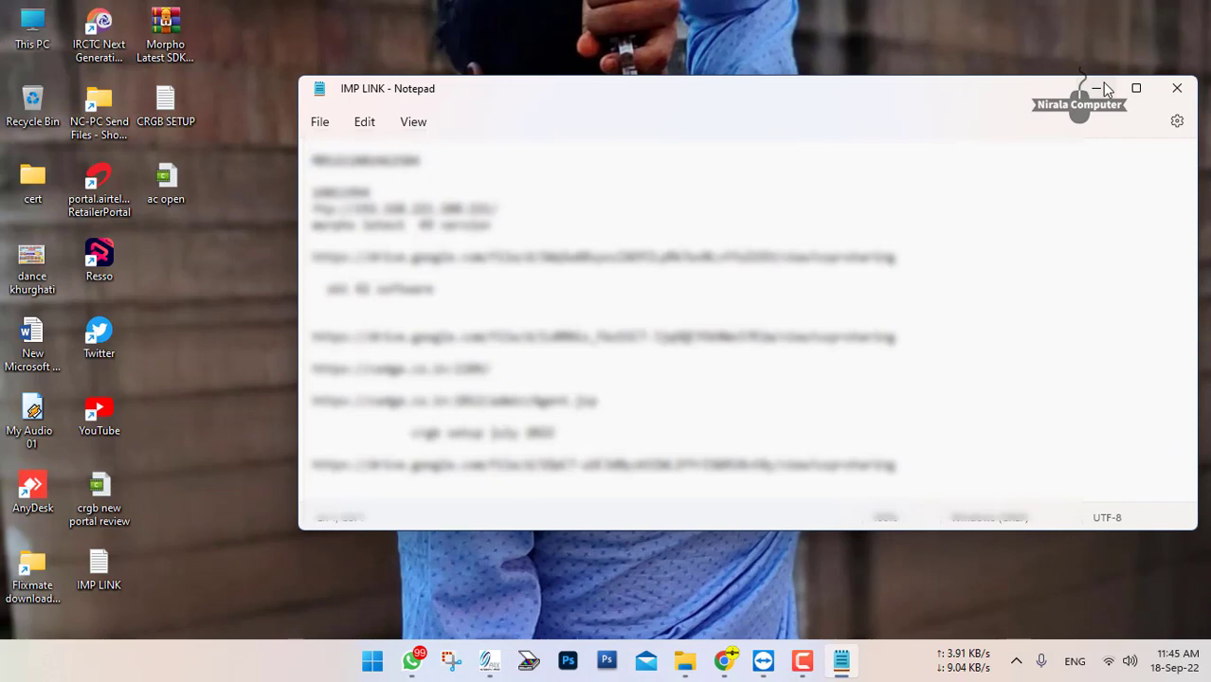
Minimize the IMP LINK note, open the CRGB SETUP note, copy its login link and minimize that note as well
click(1102, 83)
double_click(163, 104)
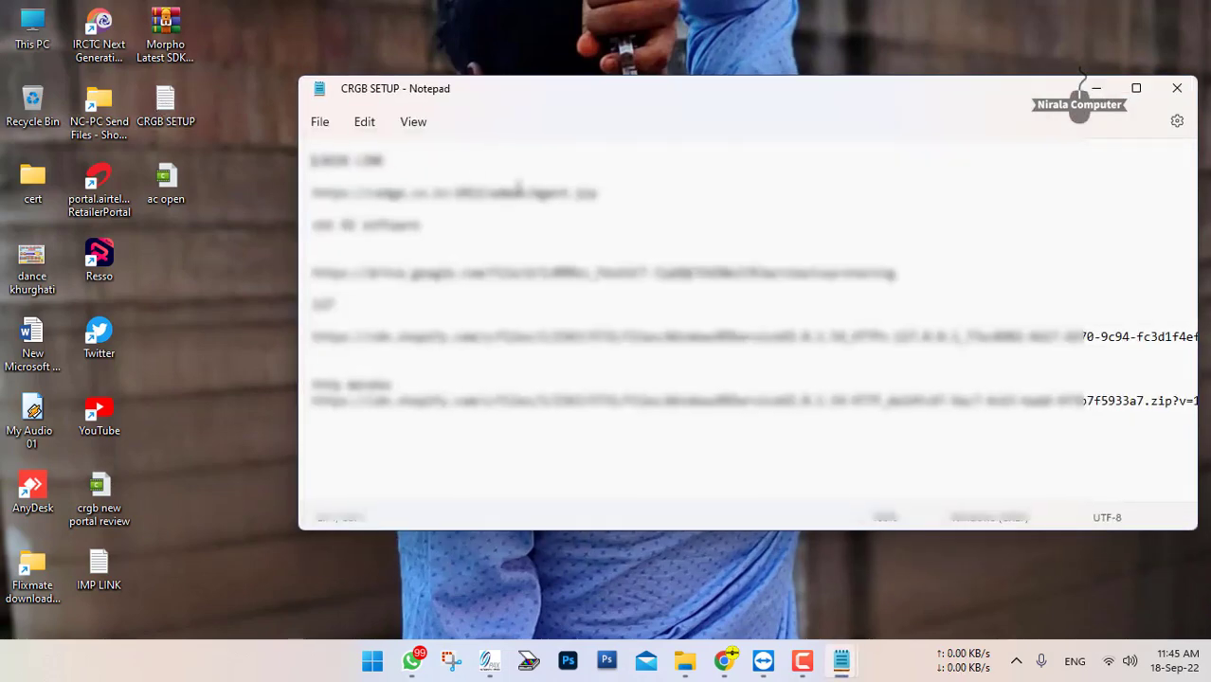
triple_click(459, 192)
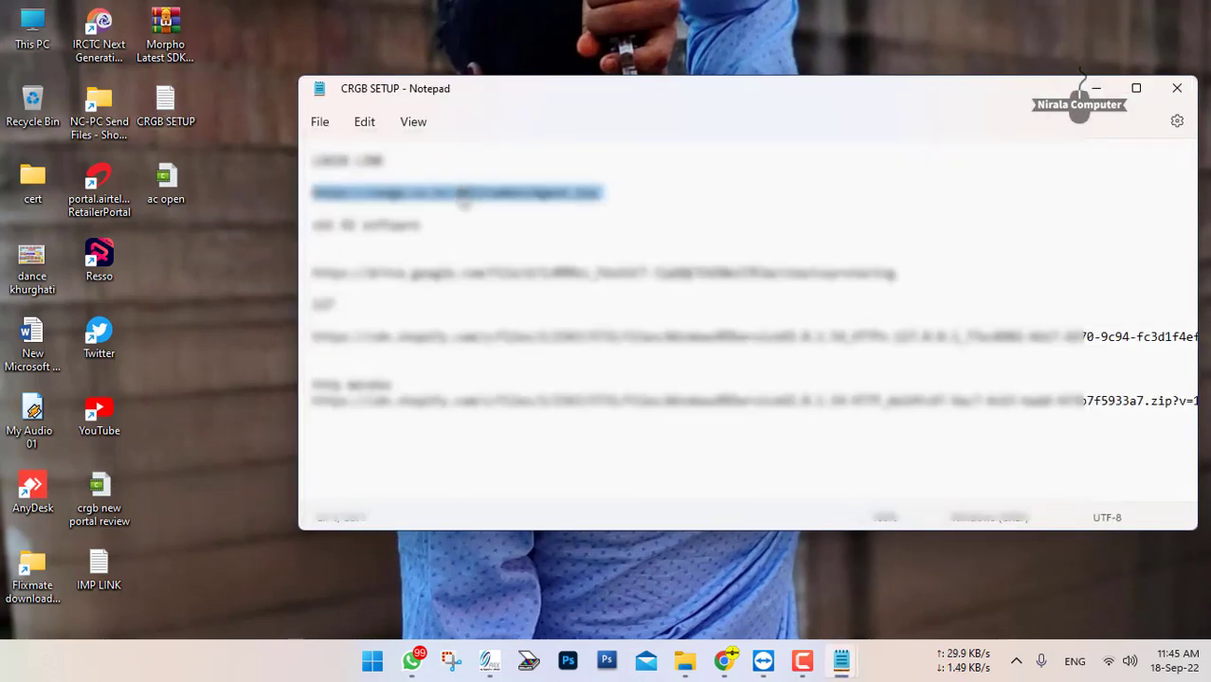
click(1096, 88)
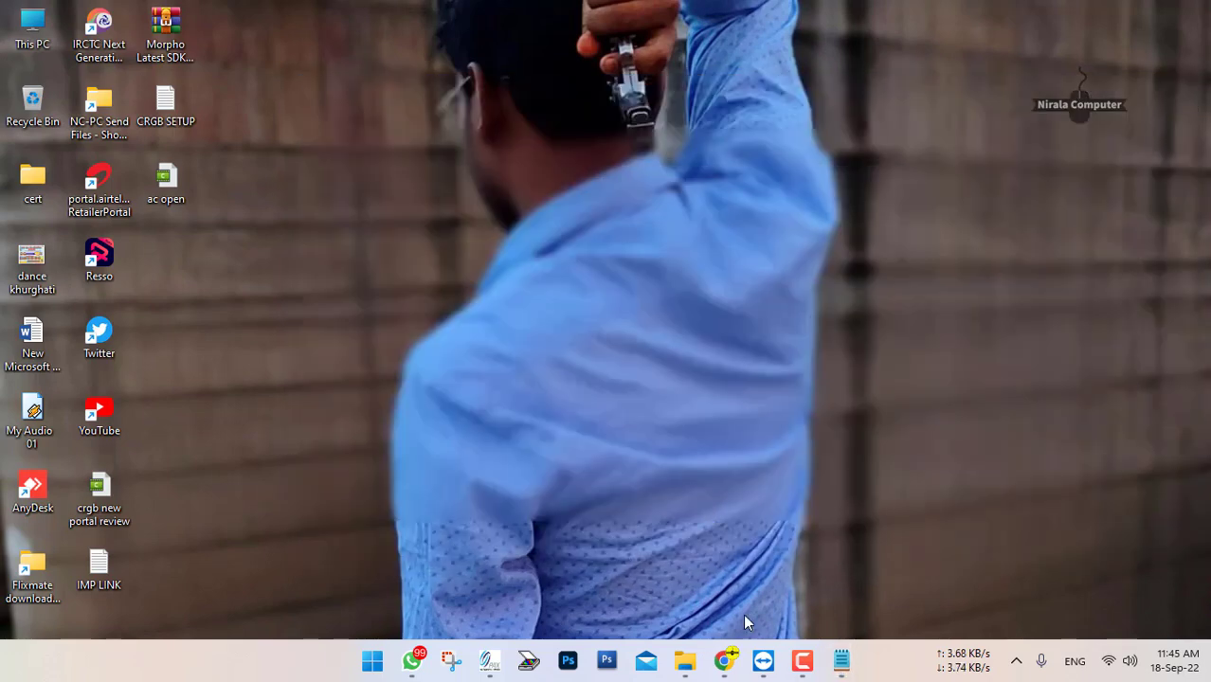
click(803, 674)
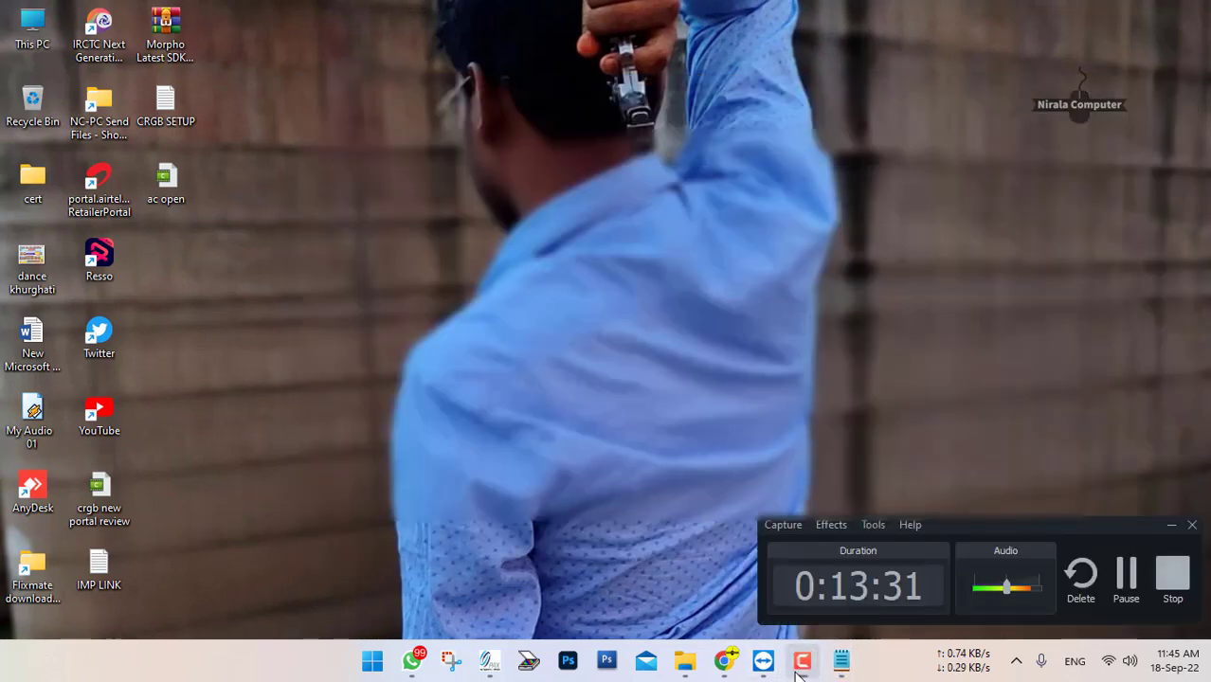
click(803, 674)
mouse_move(764, 672)
click(827, 572)
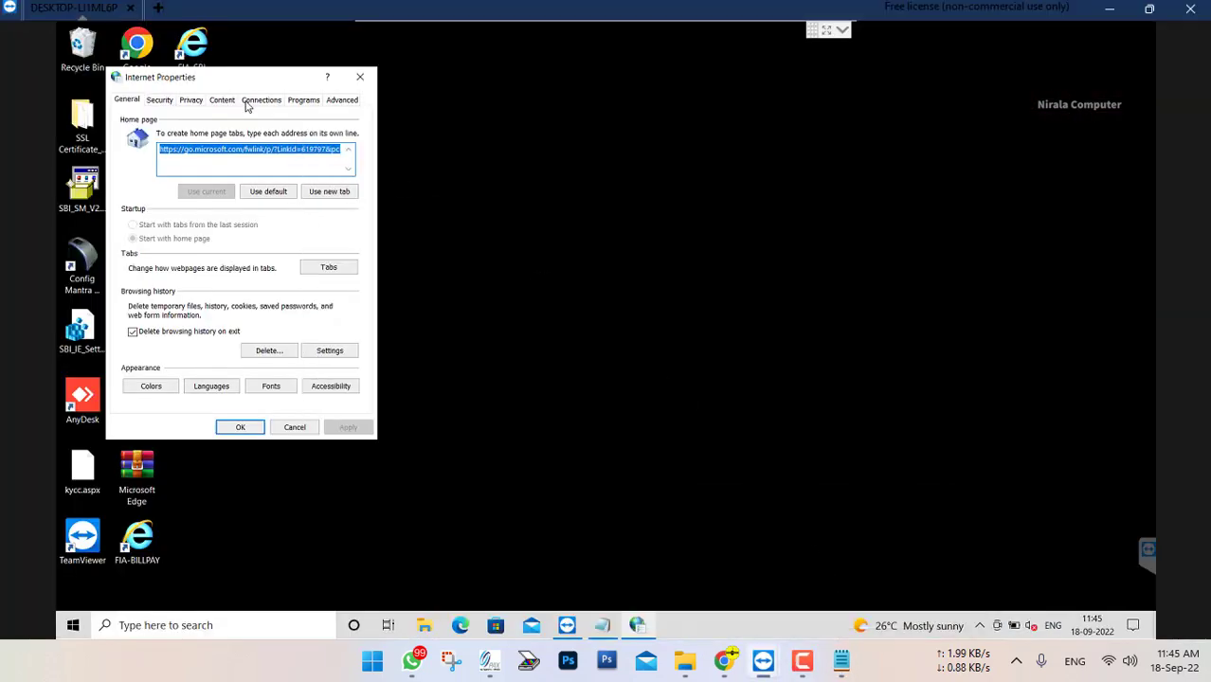
text(https://cedge.co.in:1012/admin/Agent.jsp)
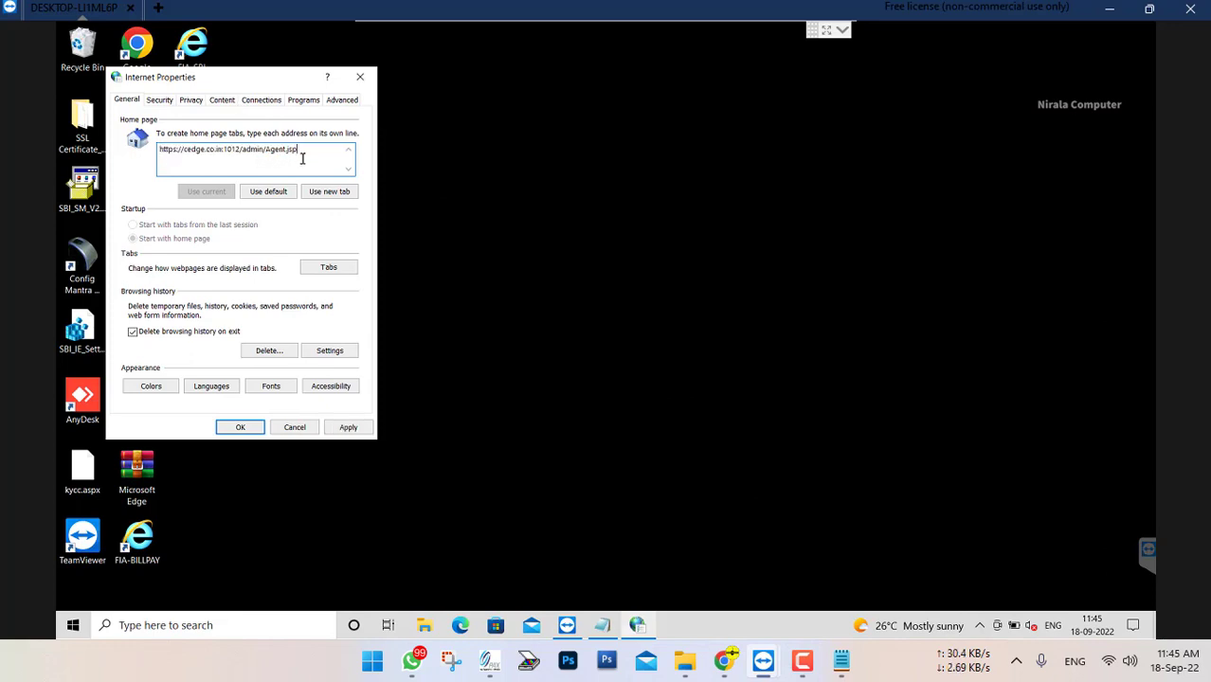
double_click(303, 158)
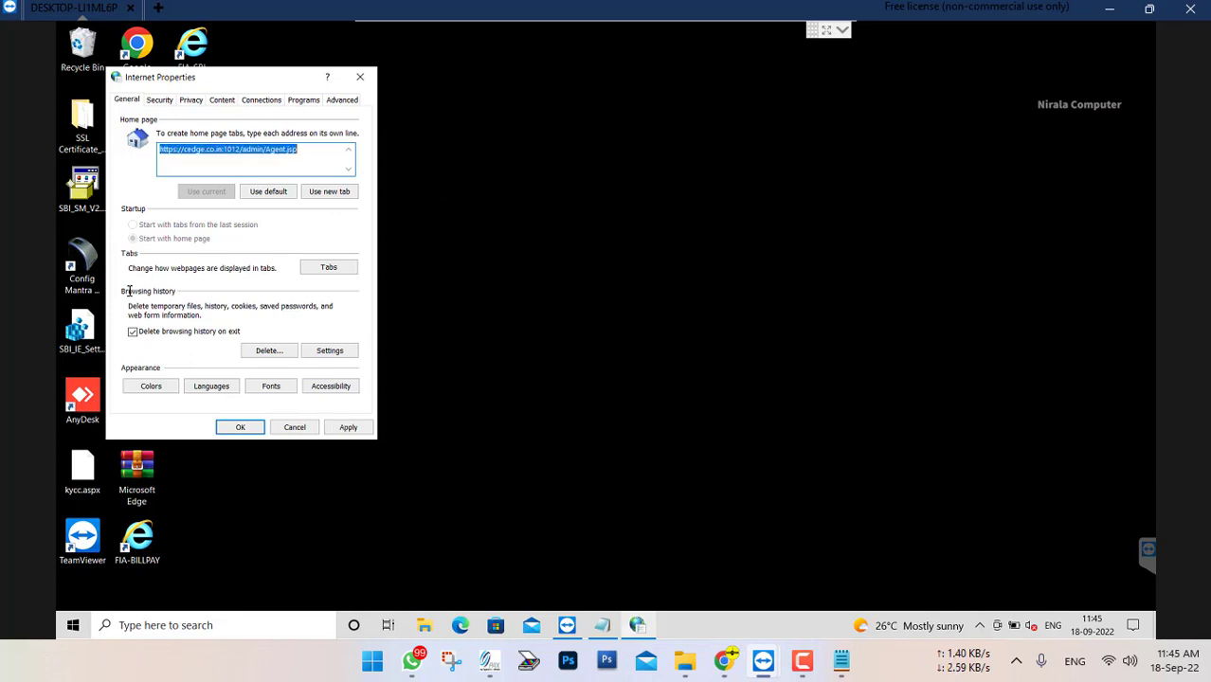
click(350, 431)
click(160, 102)
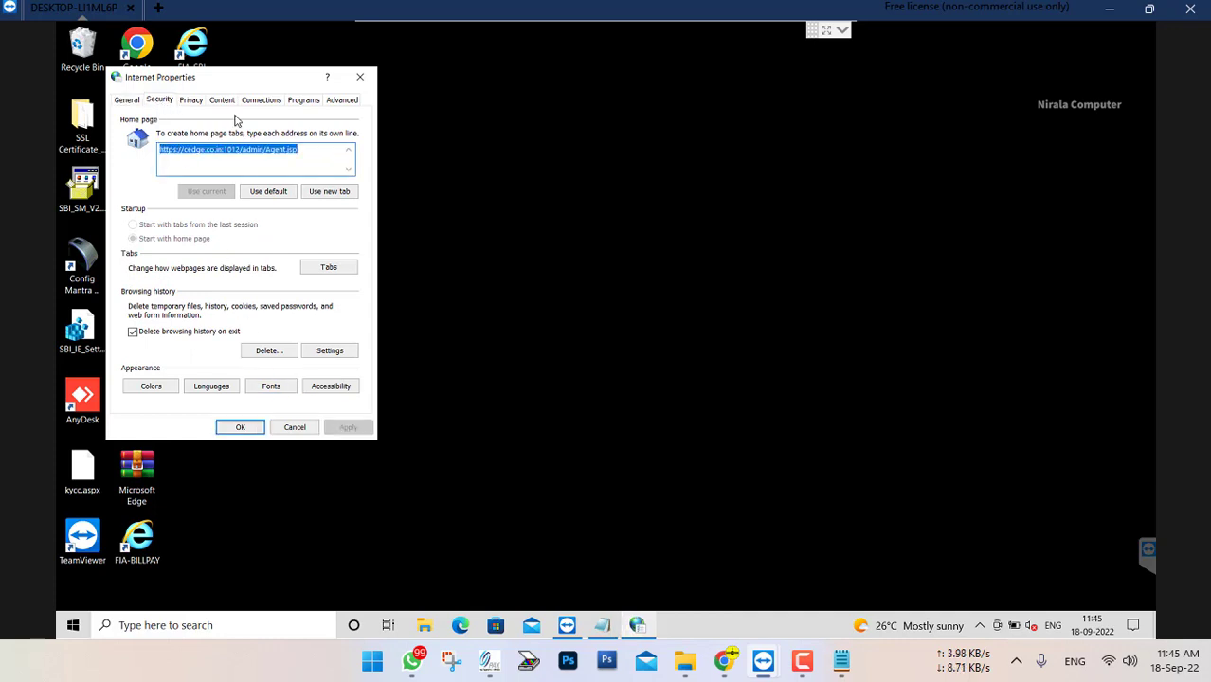
click(254, 157)
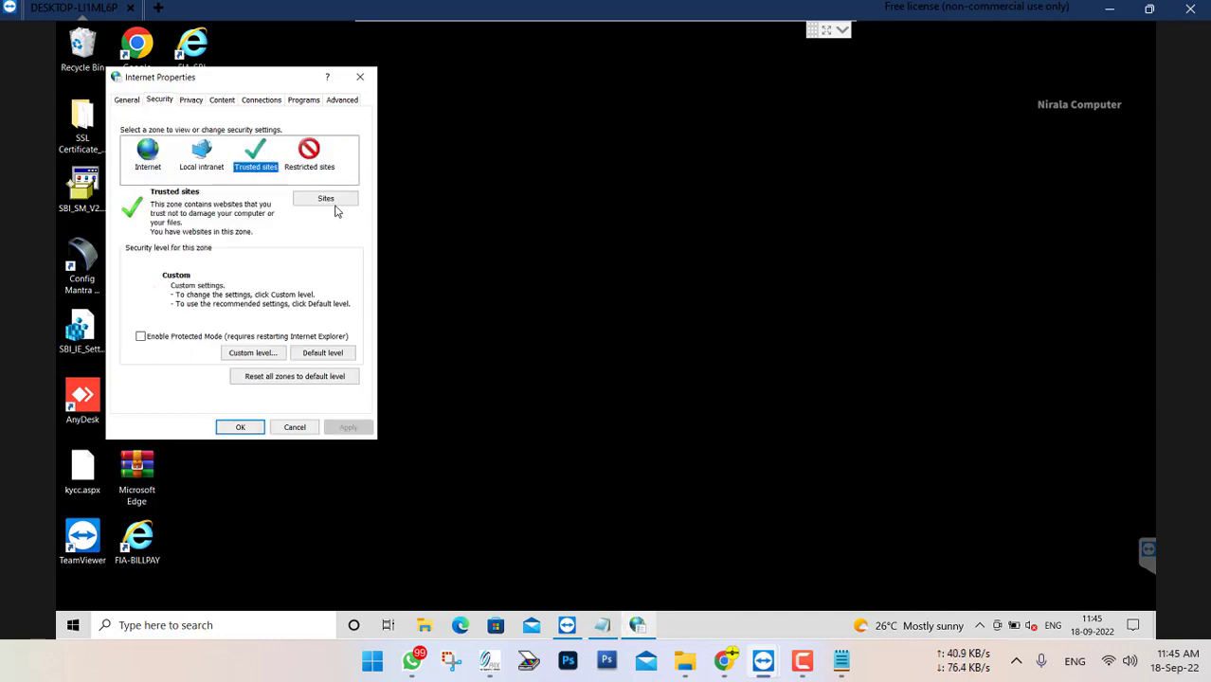
click(327, 199)
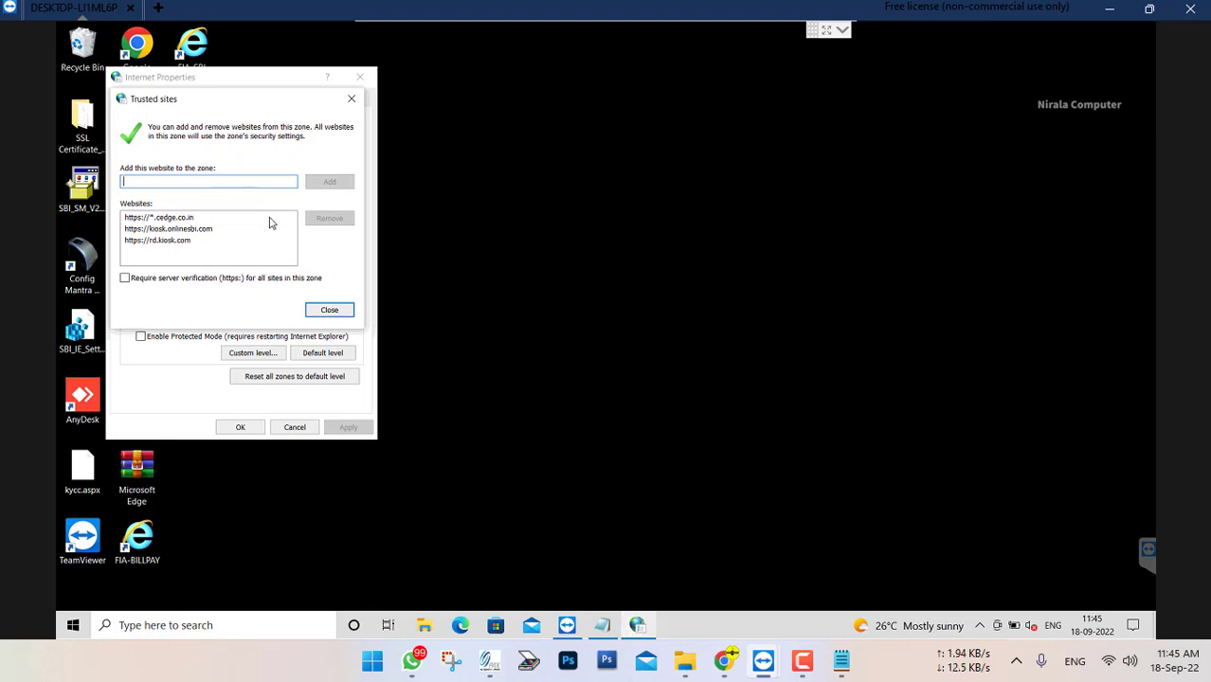
click(269, 220)
click(329, 218)
click(185, 219)
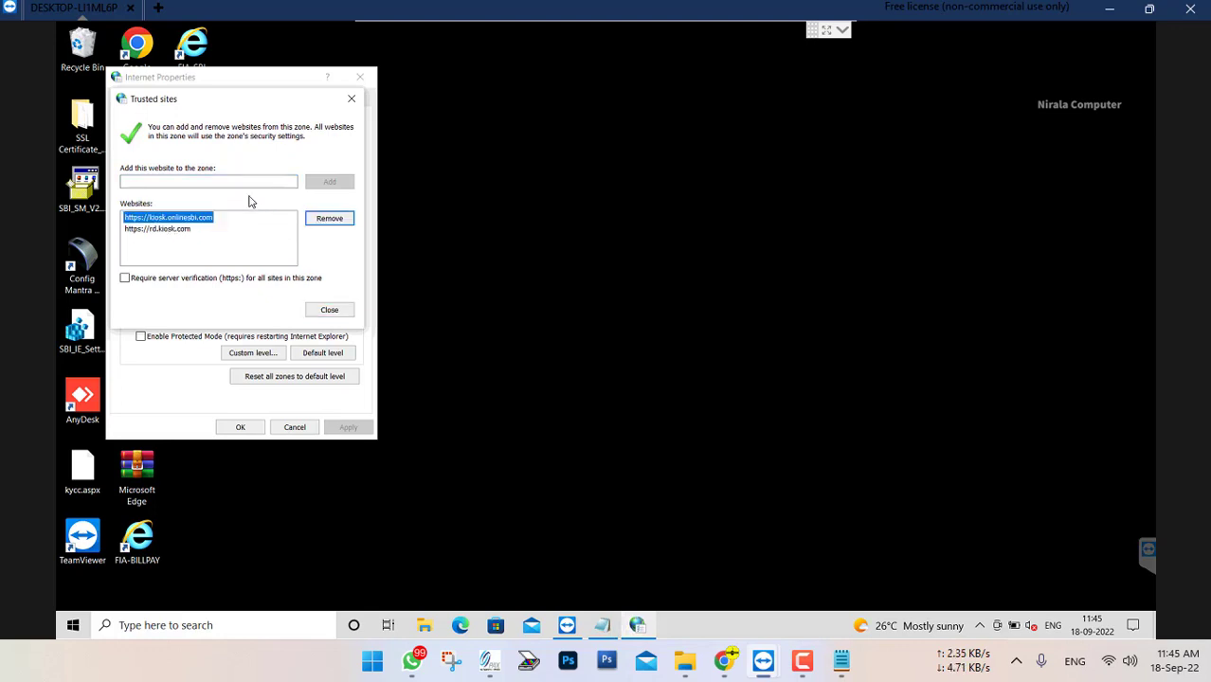
click(329, 219)
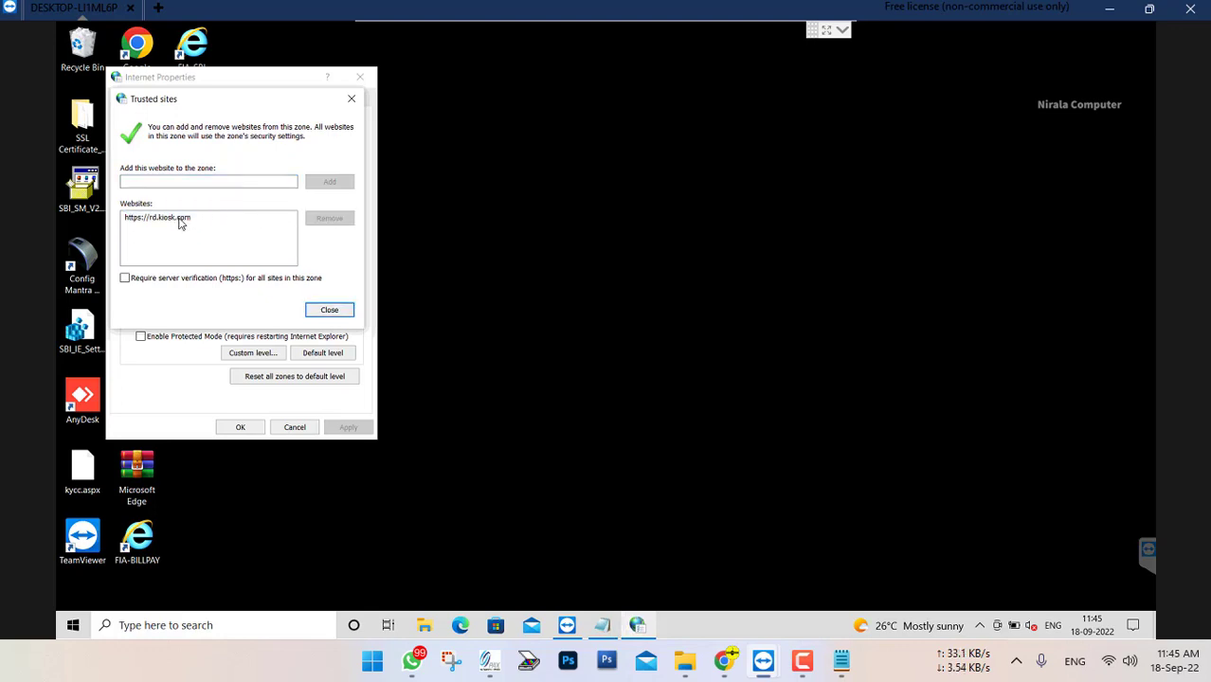
click(296, 218)
click(331, 219)
Add the copied cedge.co.in login address to the Trusted sites zone and close the site list
click(238, 185)
key(ctrl+v)
click(328, 181)
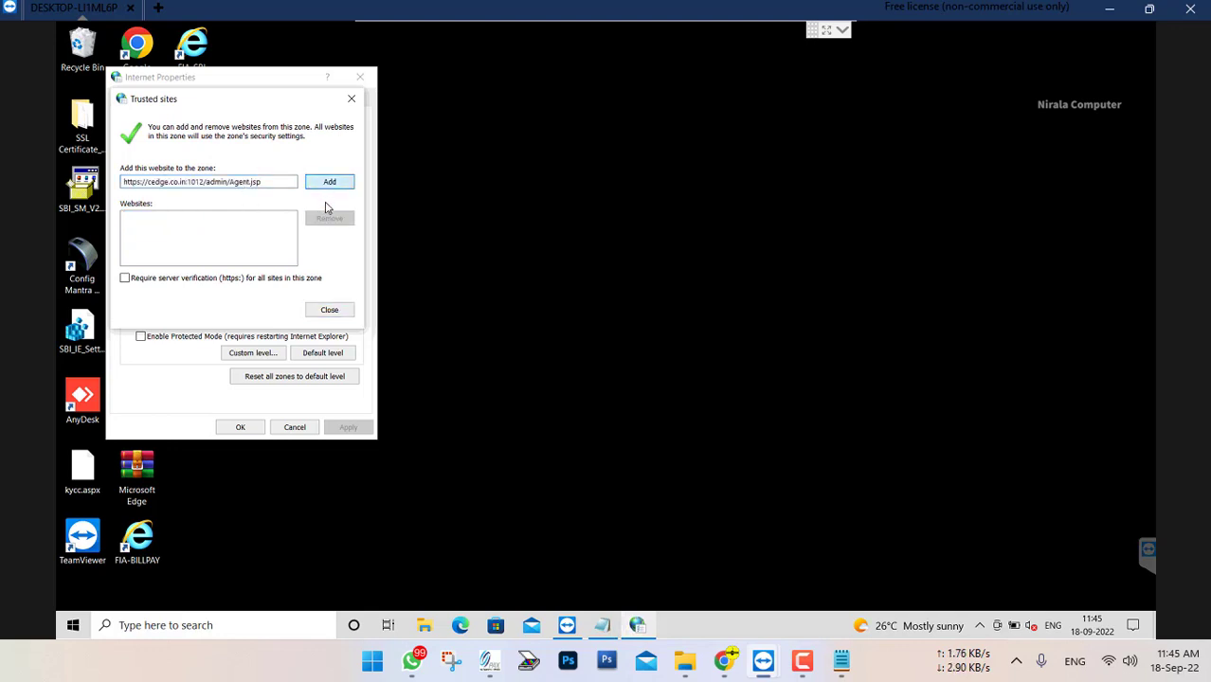
click(329, 311)
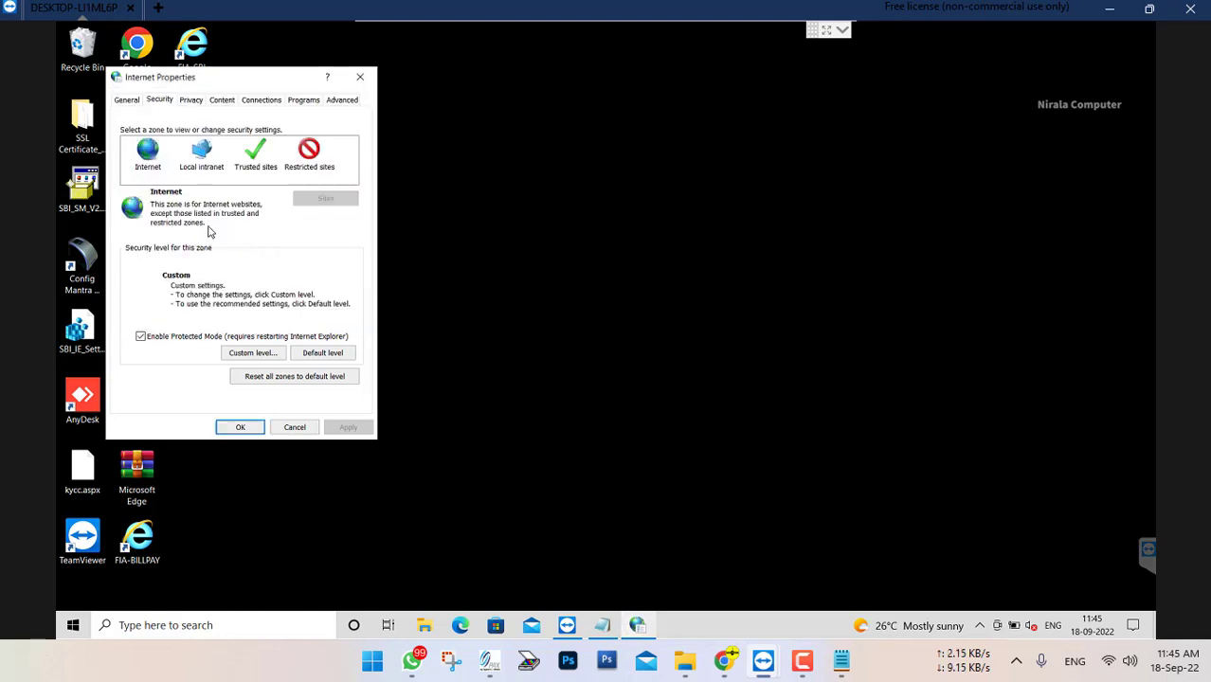
Set initializing and scripting of ActiveX controls not marked as safe to Disable (recommended) for the Internet zone, accepting all changes
click(266, 353)
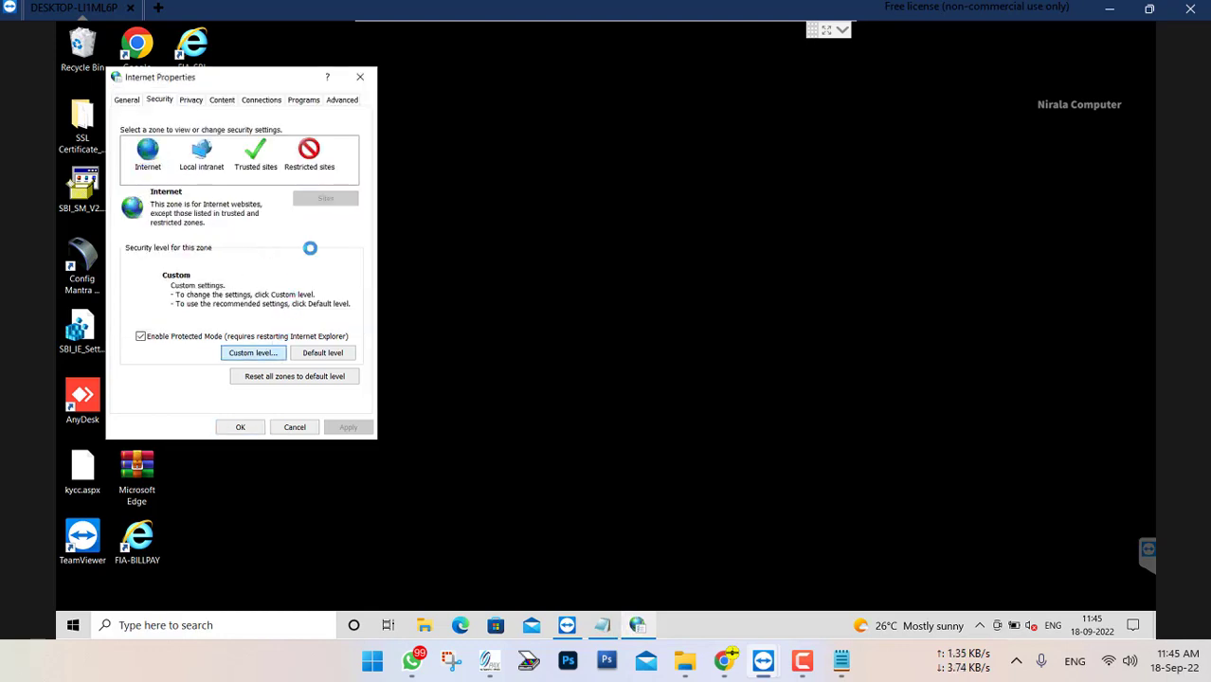
scroll(311, 248, down, 8)
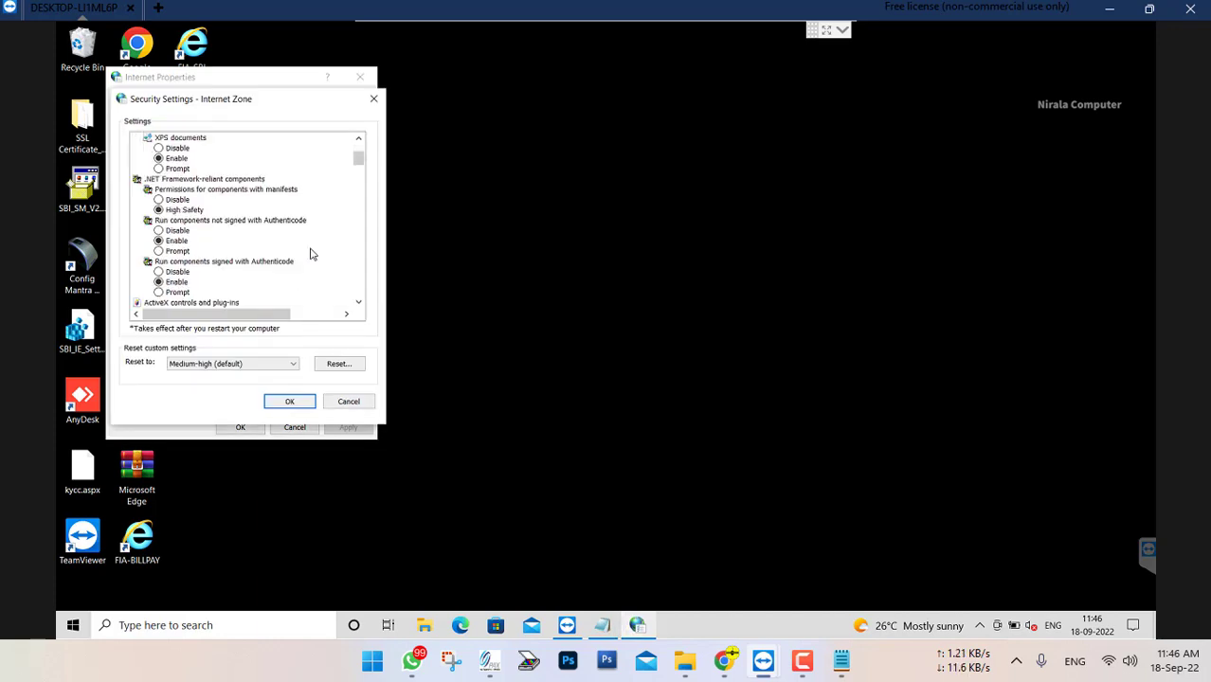
scroll(312, 254, down, 2)
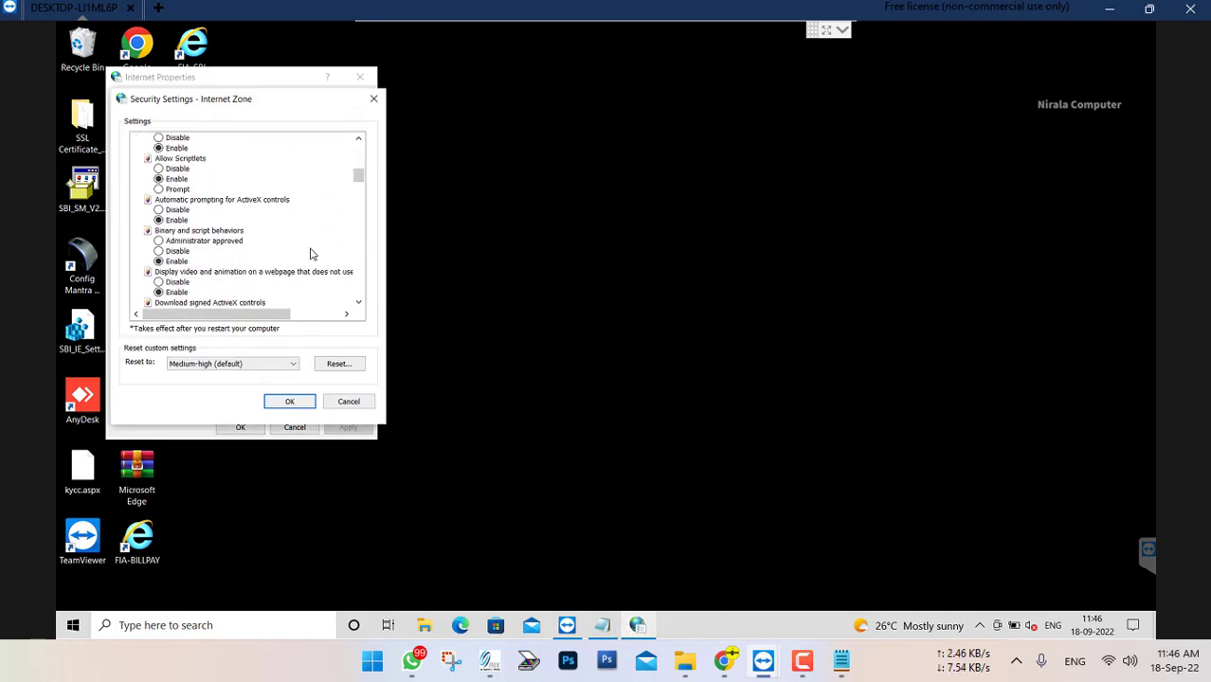
scroll(311, 254, down, 3)
scroll(311, 254, down, 1)
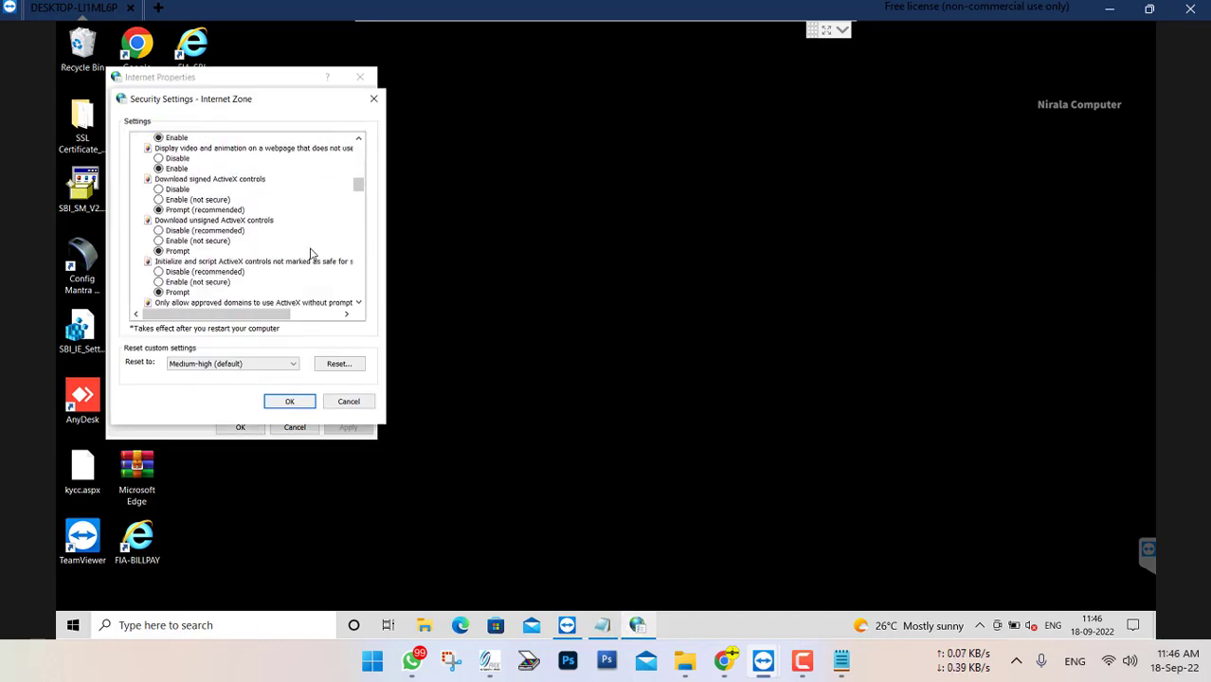
click(159, 272)
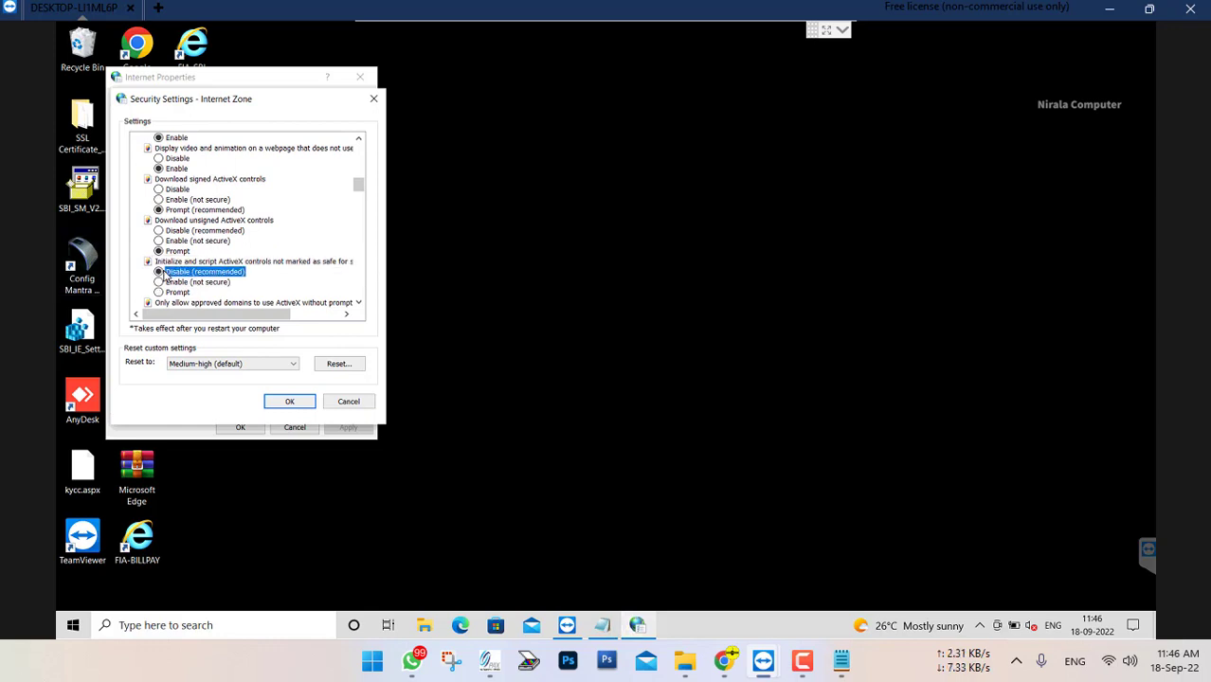
click(291, 401)
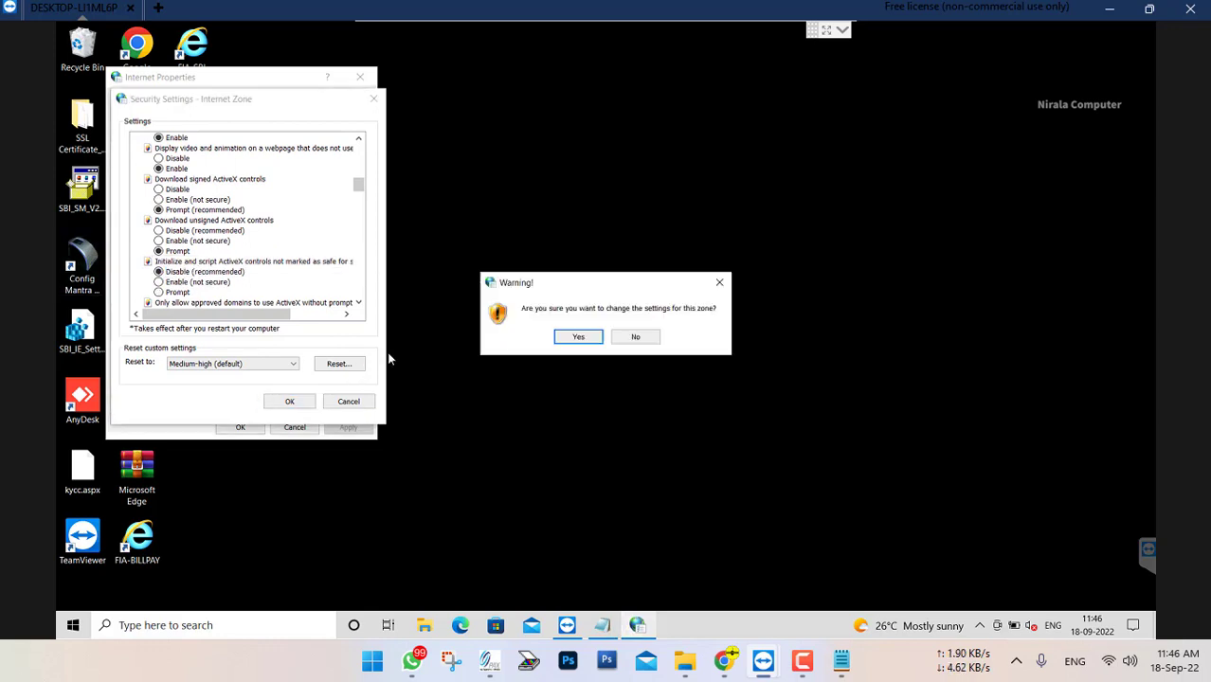
click(579, 338)
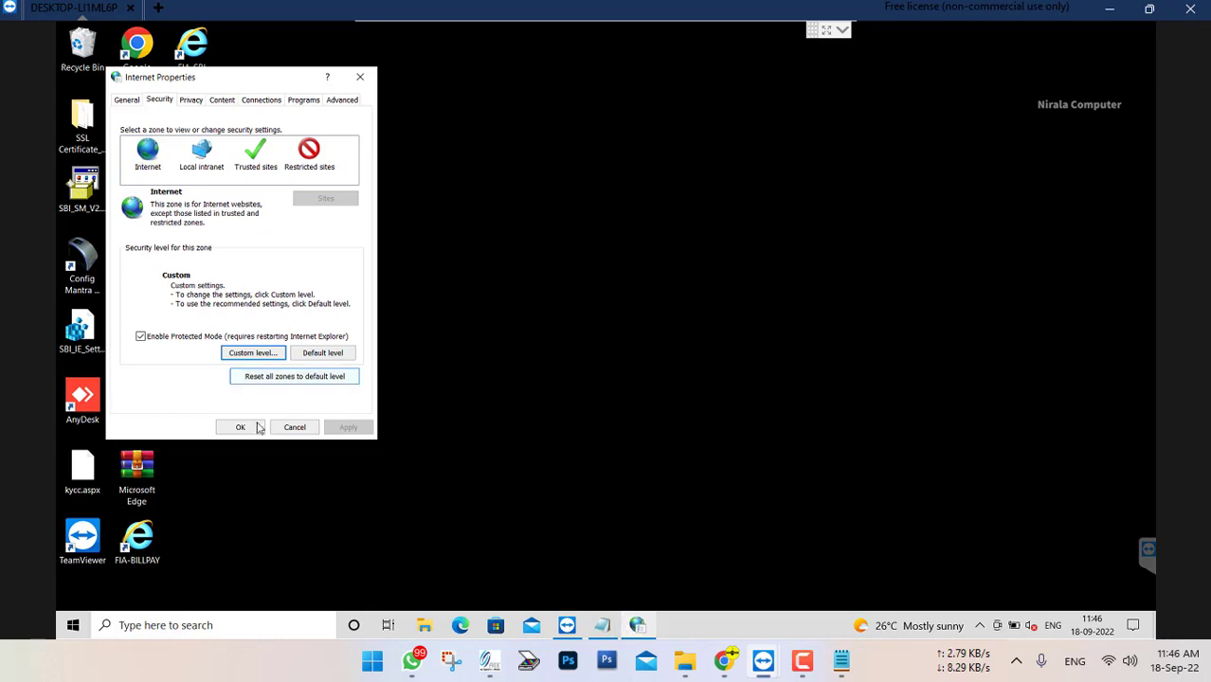
click(241, 428)
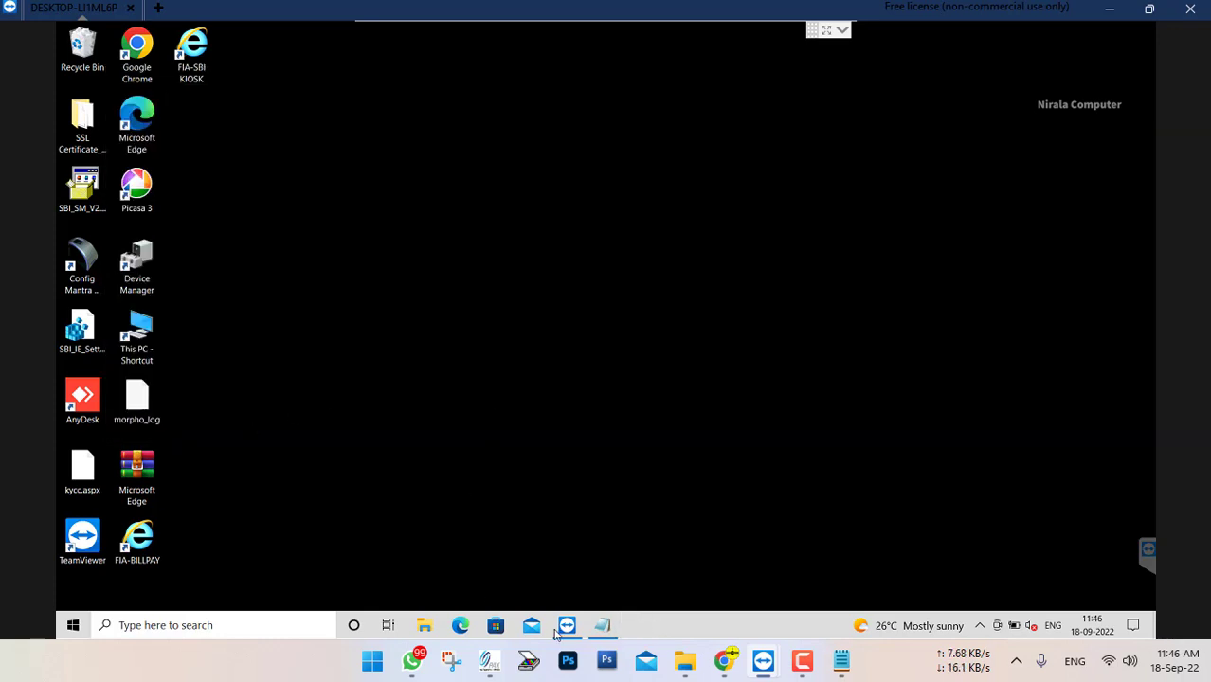
Delete the FIA-BILLPAY and FIA-SBI KIOSK shortcuts from the remote desktop
drag(227, 538, 129, 540)
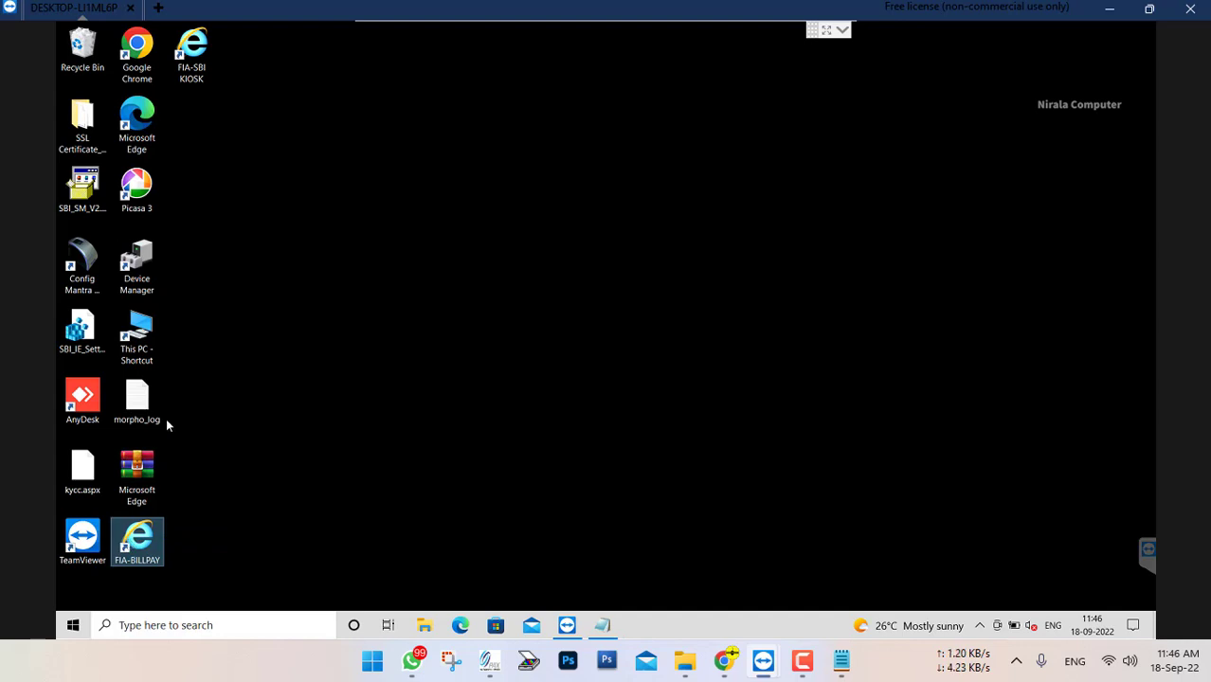
key(Delete)
drag(236, 61, 175, 36)
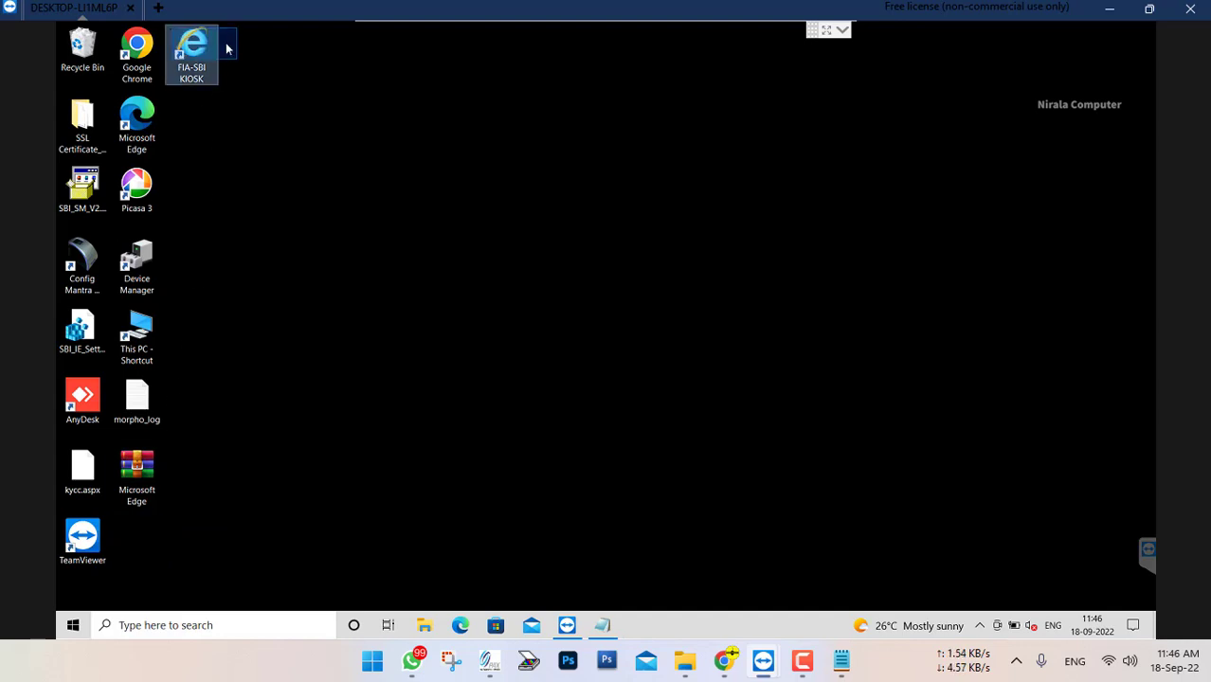
key(Delete)
Search Windows for "inter" and pin Internet Explorer to the taskbar
click(208, 621)
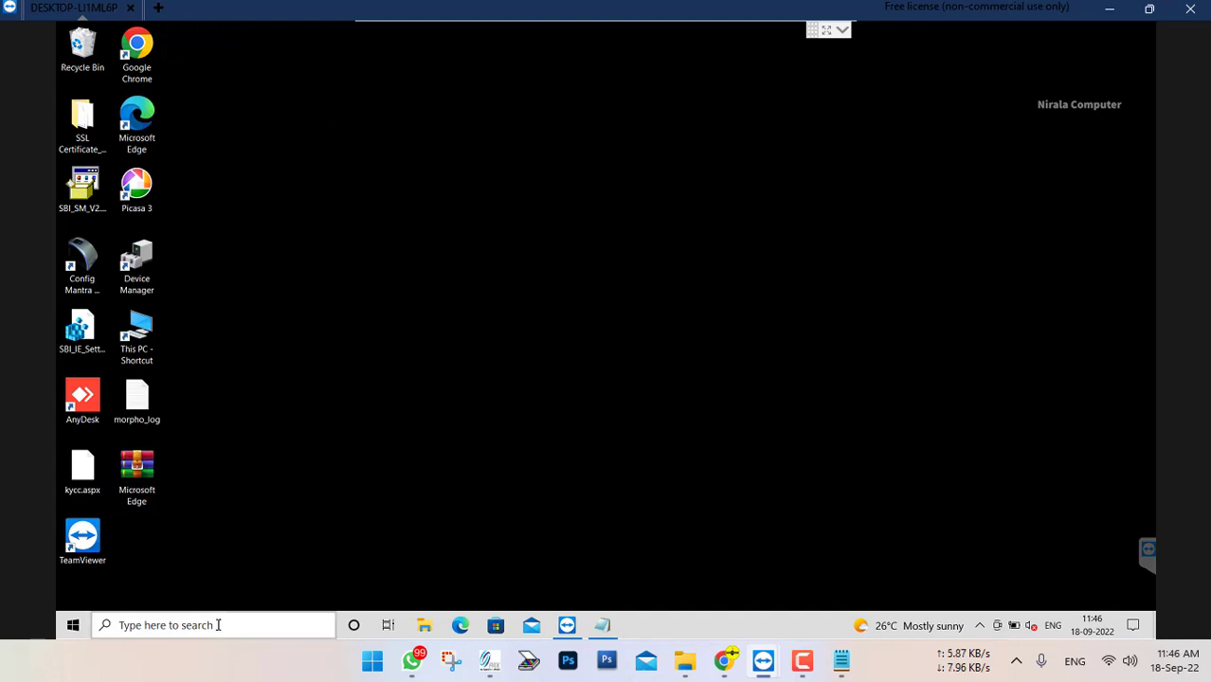
text(int)
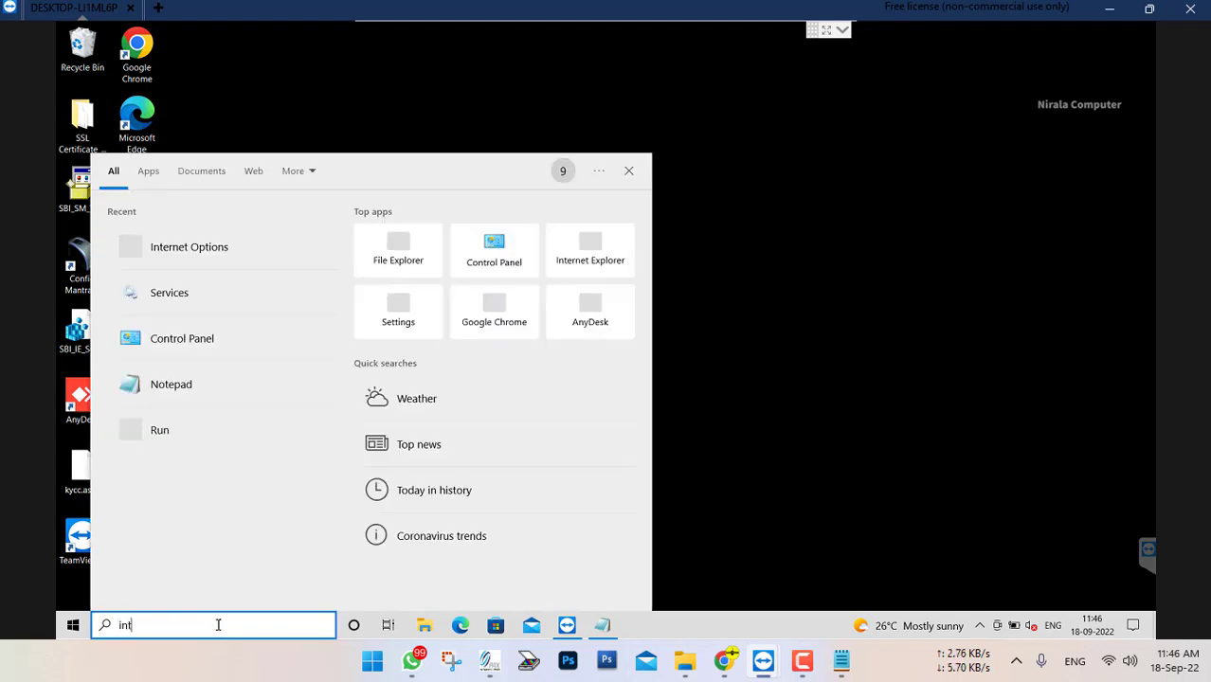
text(er)
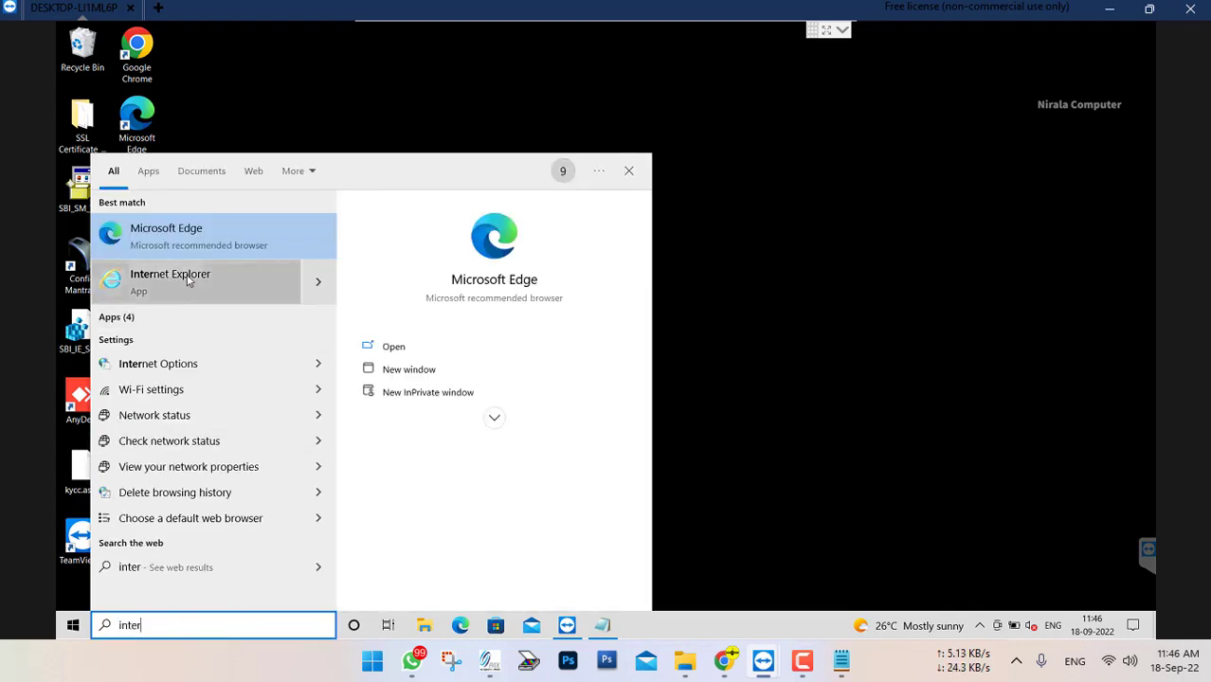
right_click(192, 277)
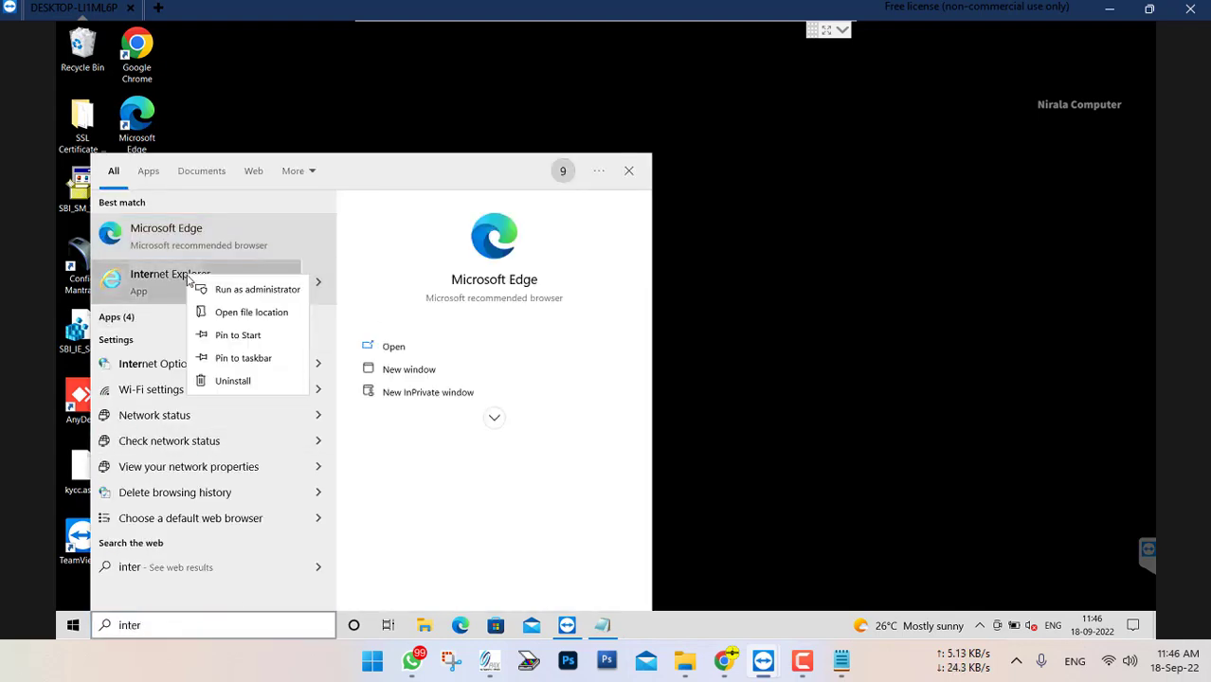
click(245, 359)
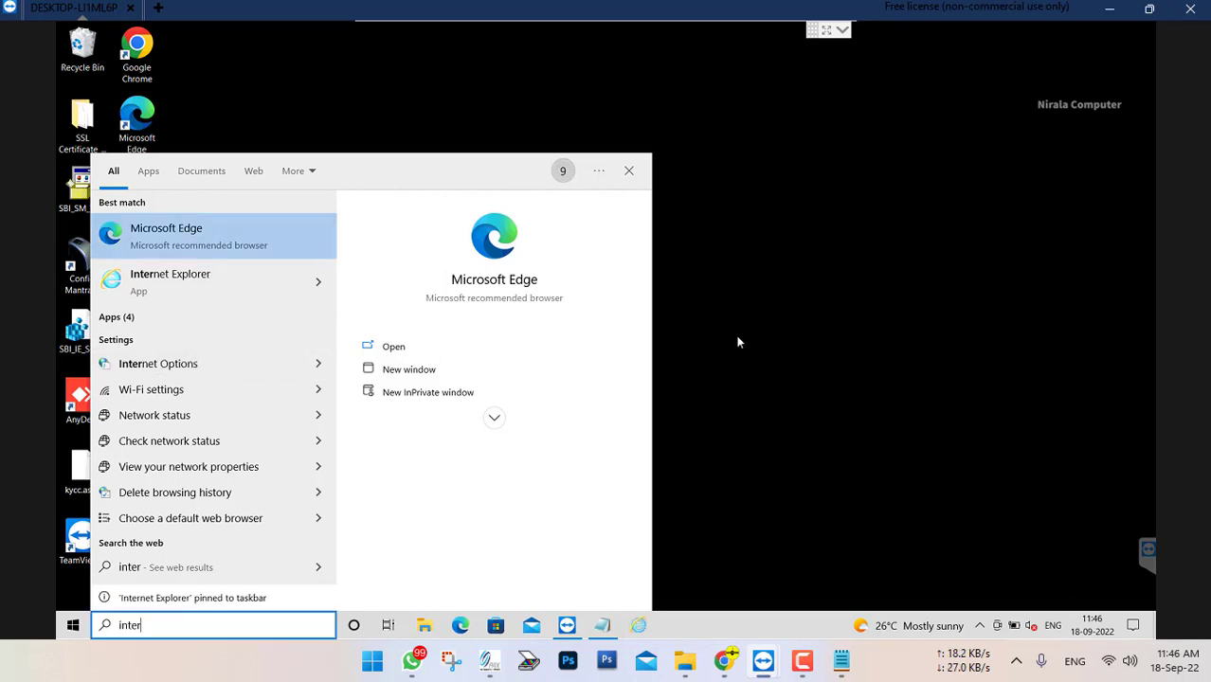
click(715, 463)
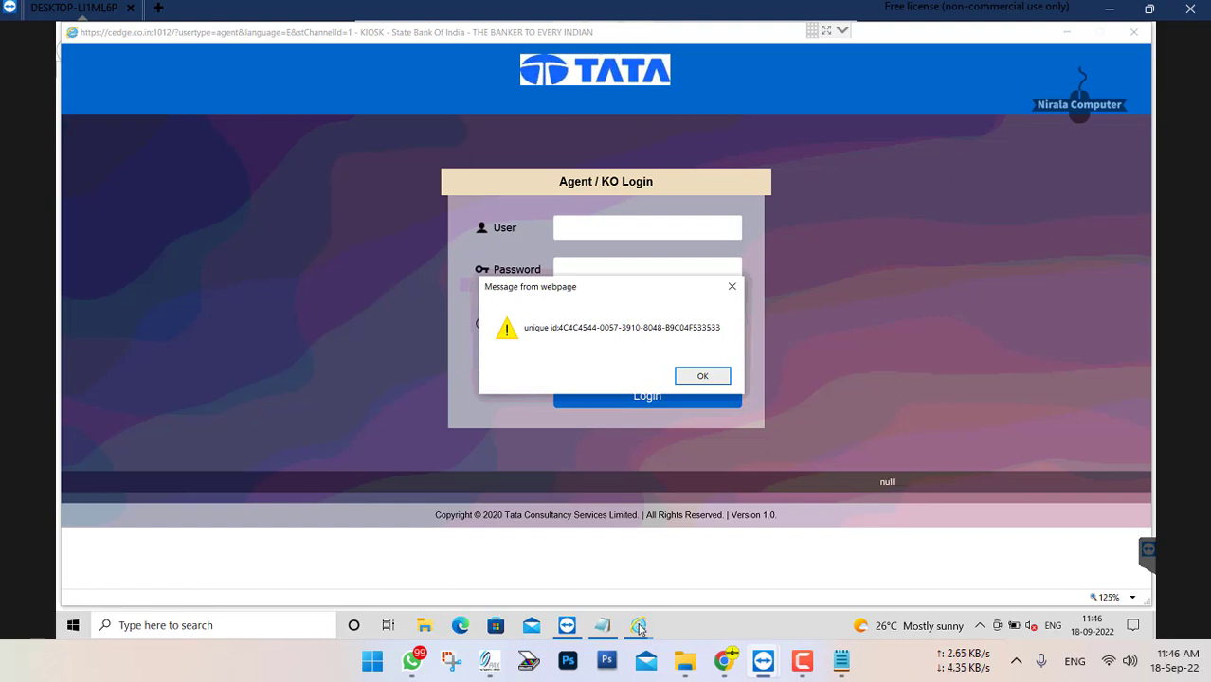
Bring up the untitled Notepad chat on the remote computer and add the line "login karo" with the reply "OK"
mouse_move(603, 627)
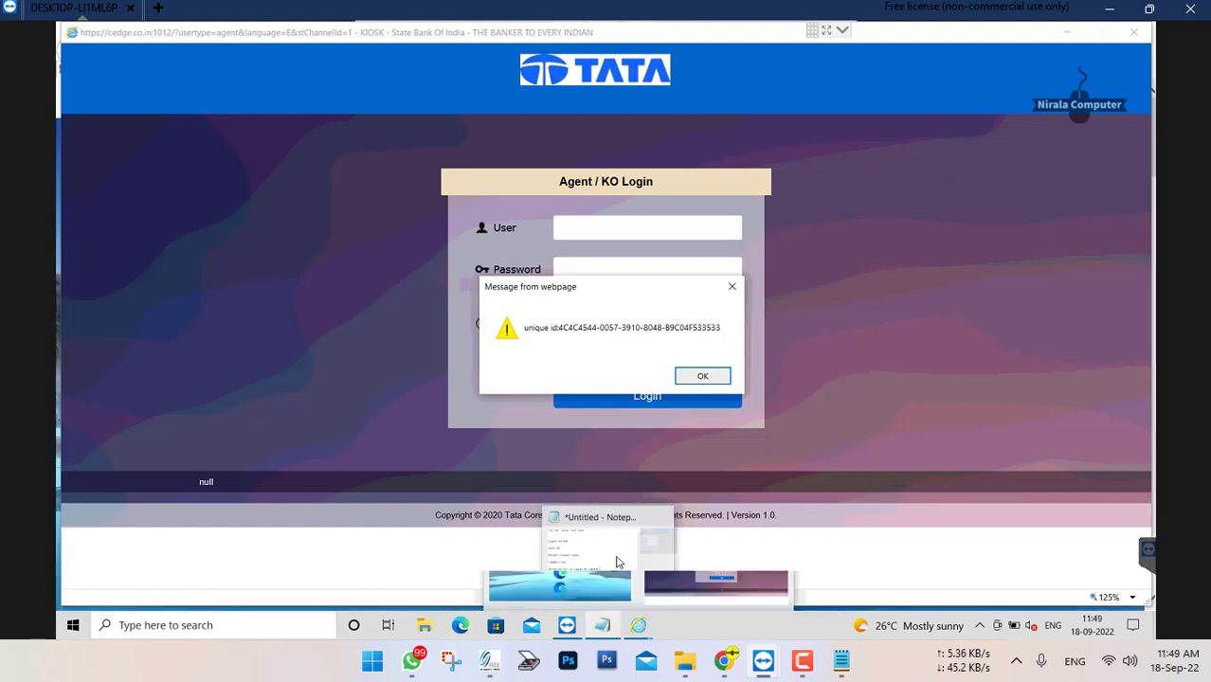
click(609, 561)
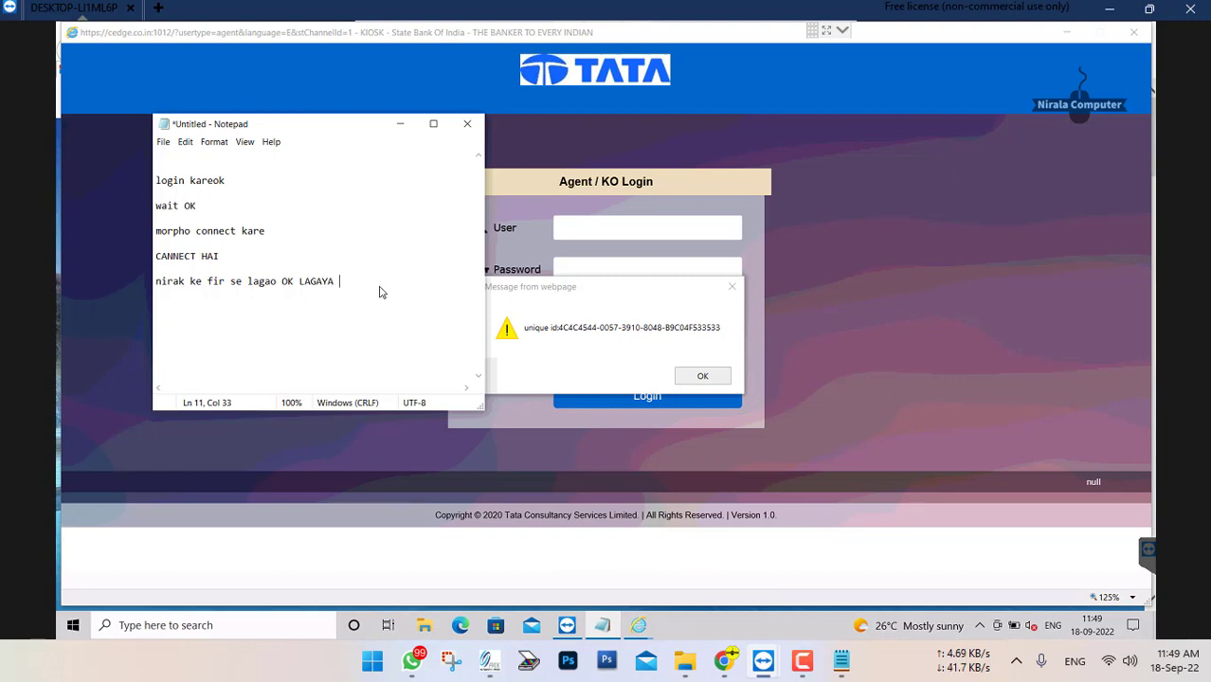
key(Return)
key(Return)
text(login karo)
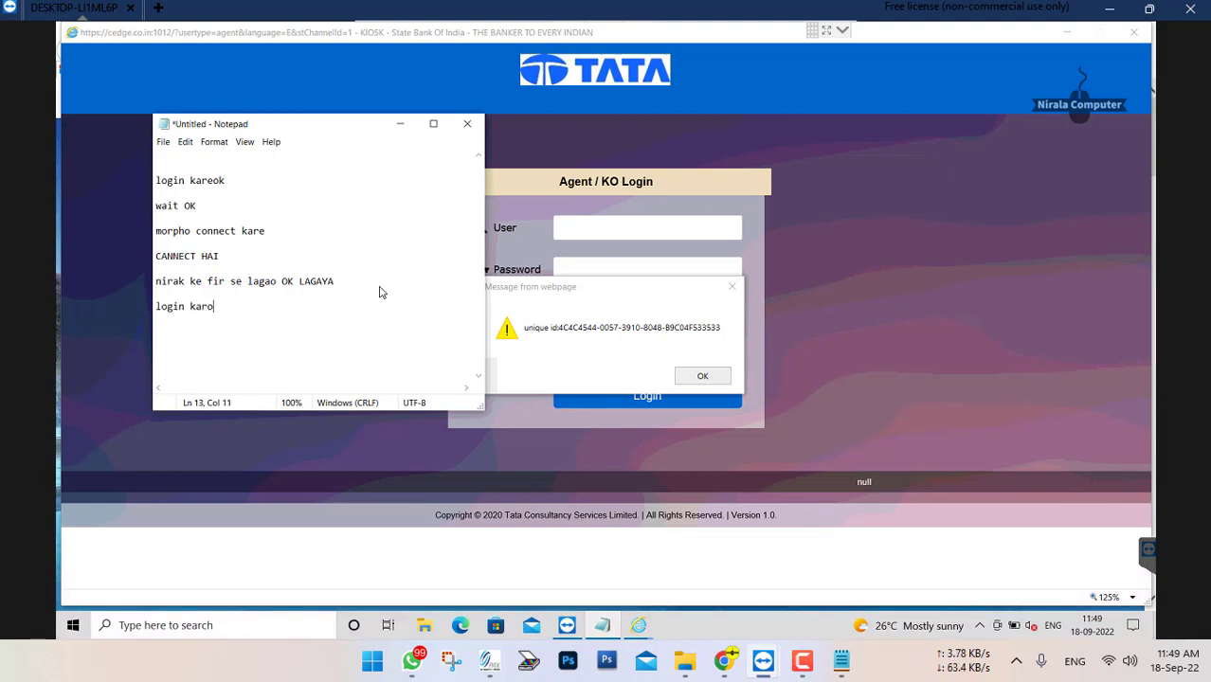
text(OK)
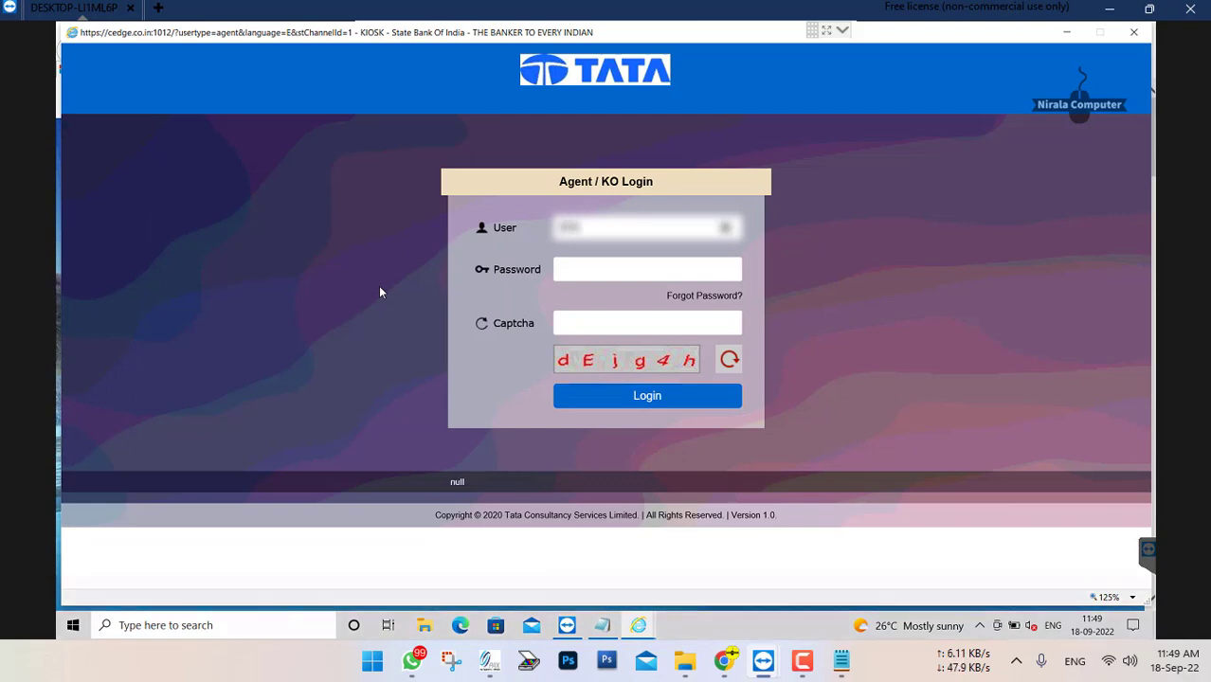
Enter the agent's user ID and account password in the Agent / KO Login form
text(*****)
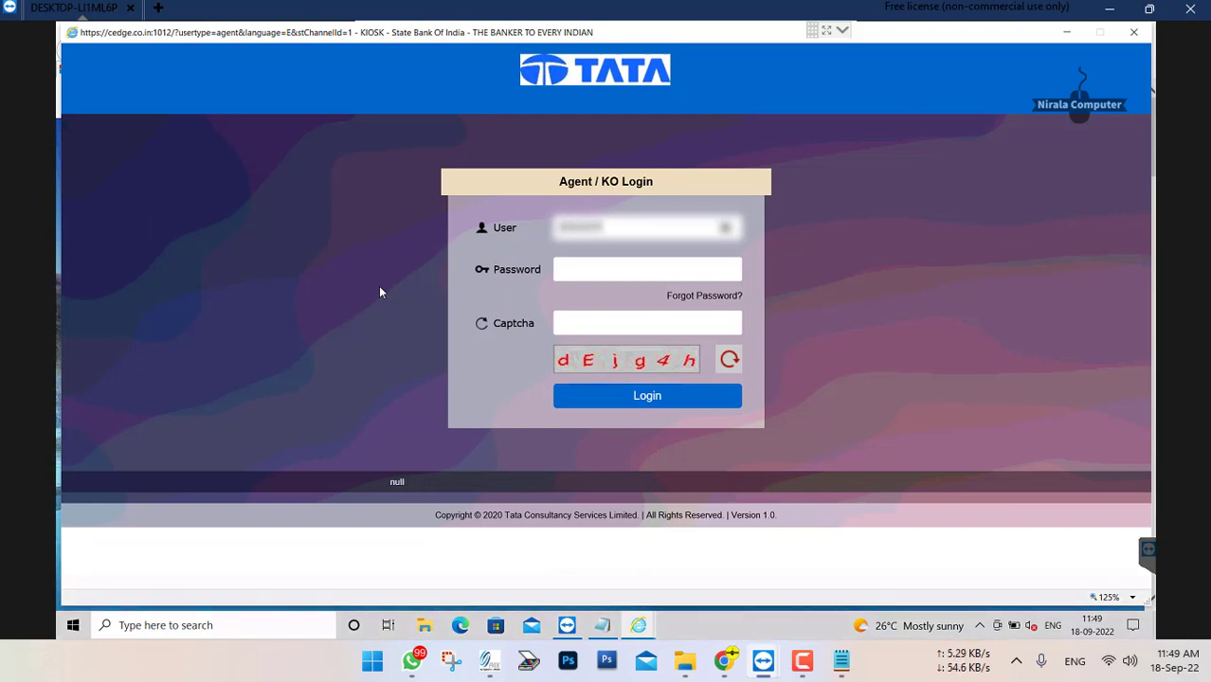
key(Tab)
text(*****)
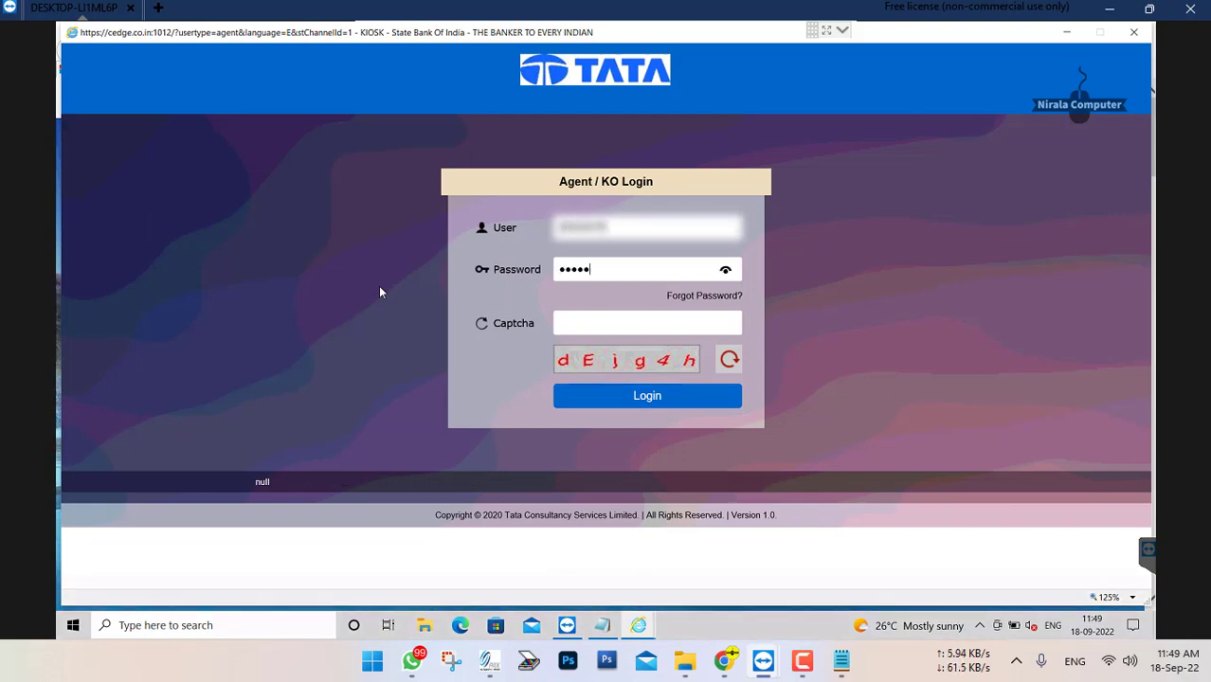
text(****)
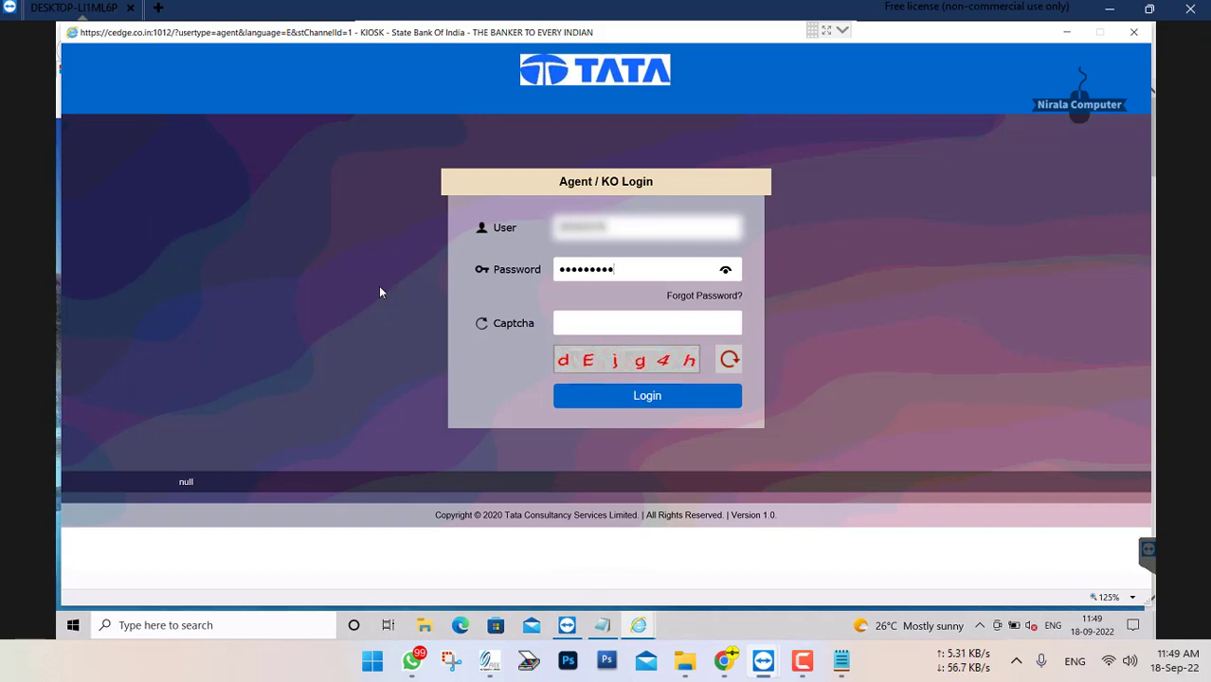
key(Tab)
key(Tab)
Fill in the captcha code shown in the login form and submit the login
text(f)
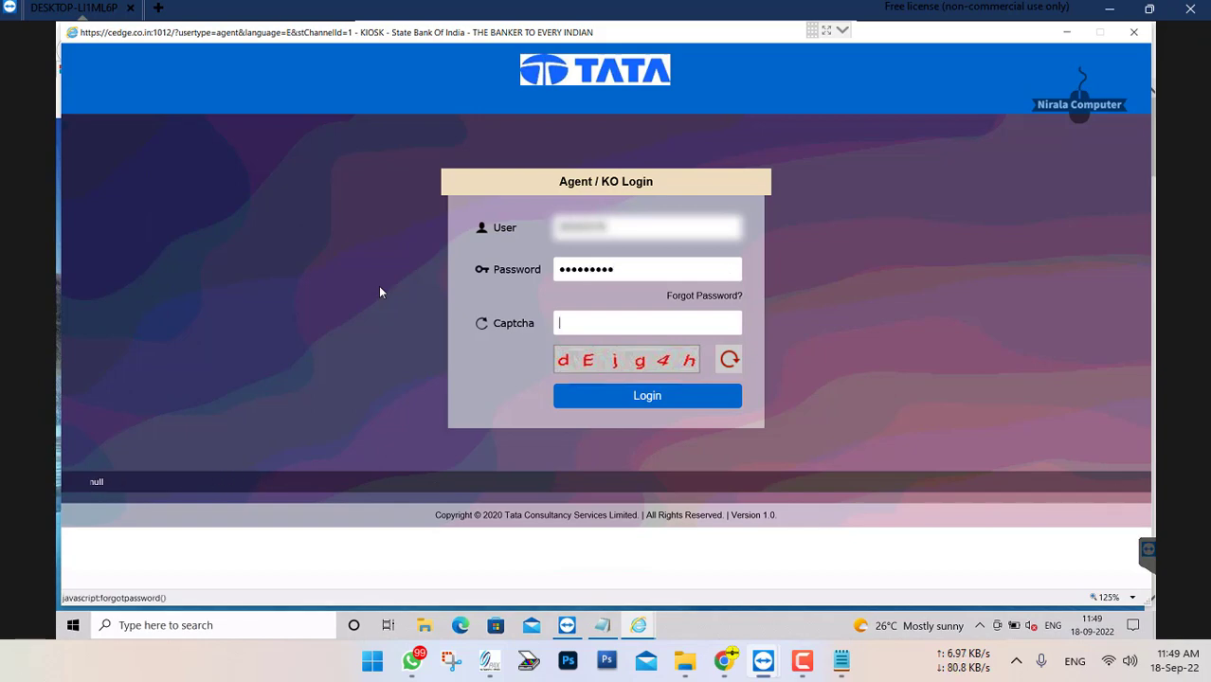
key(BackSpace)
text(dE)
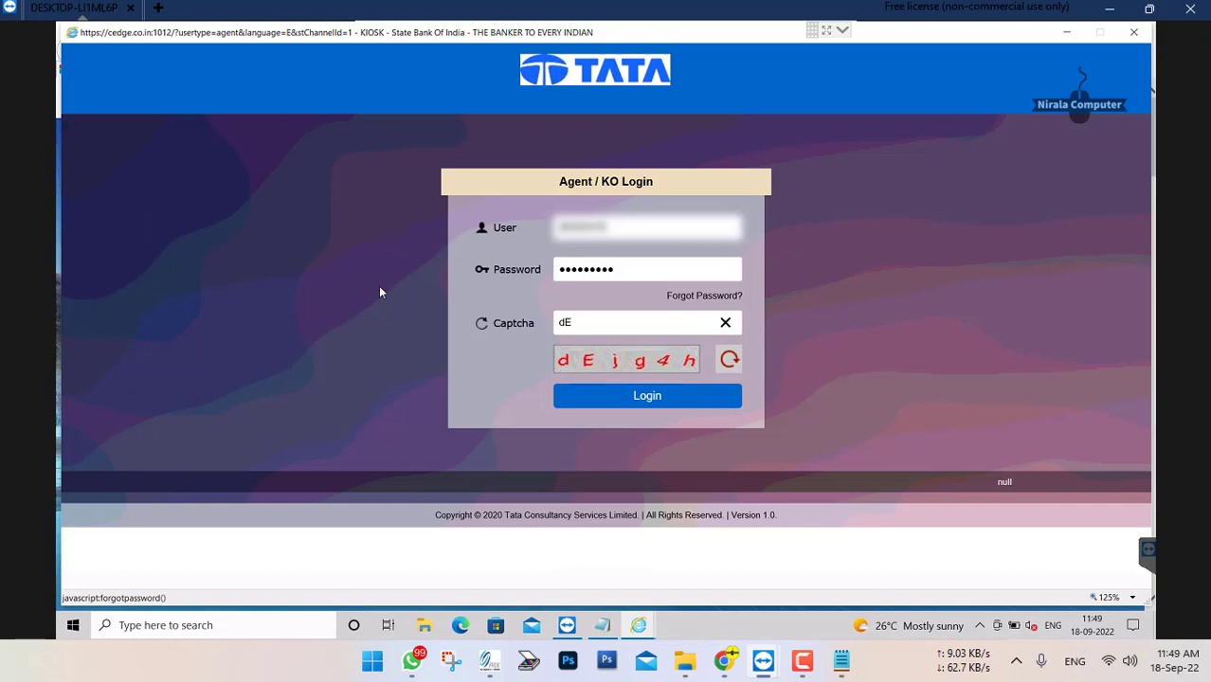
text(jg4)
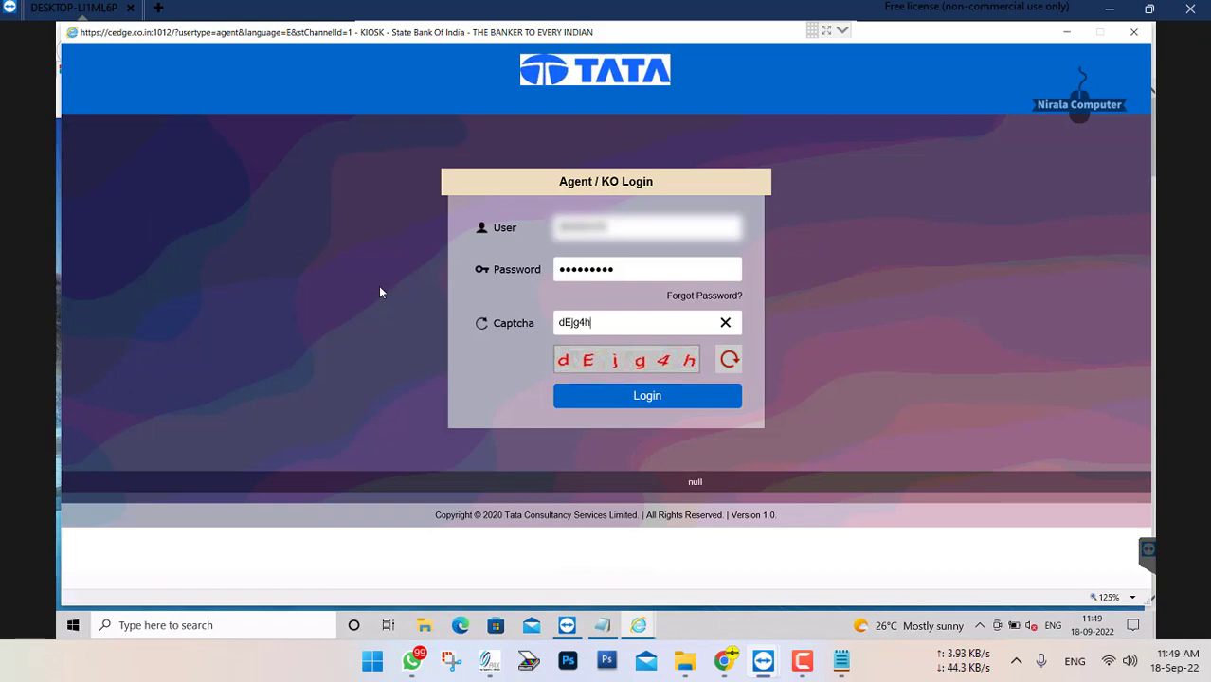
text(h)
key(Return)
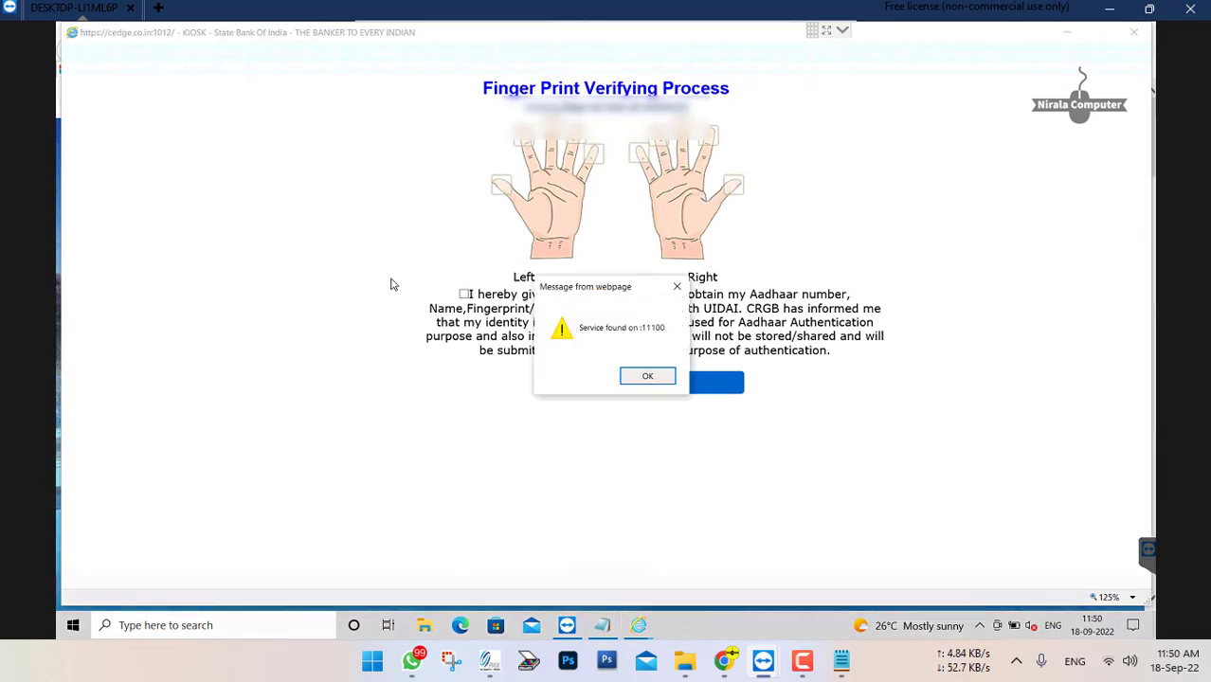
Consent to Aadhaar authentication and verify the agent's fingerprint, acknowledging each webpage message through to the Customer Login page
key(Return)
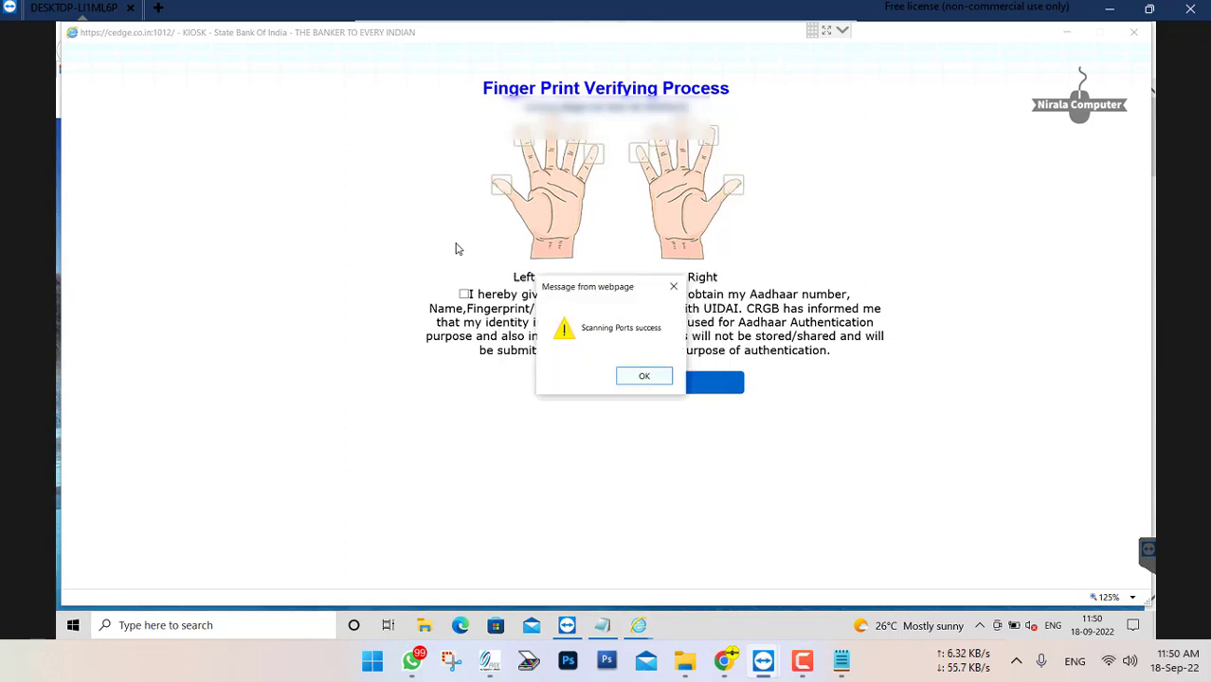
key(Return)
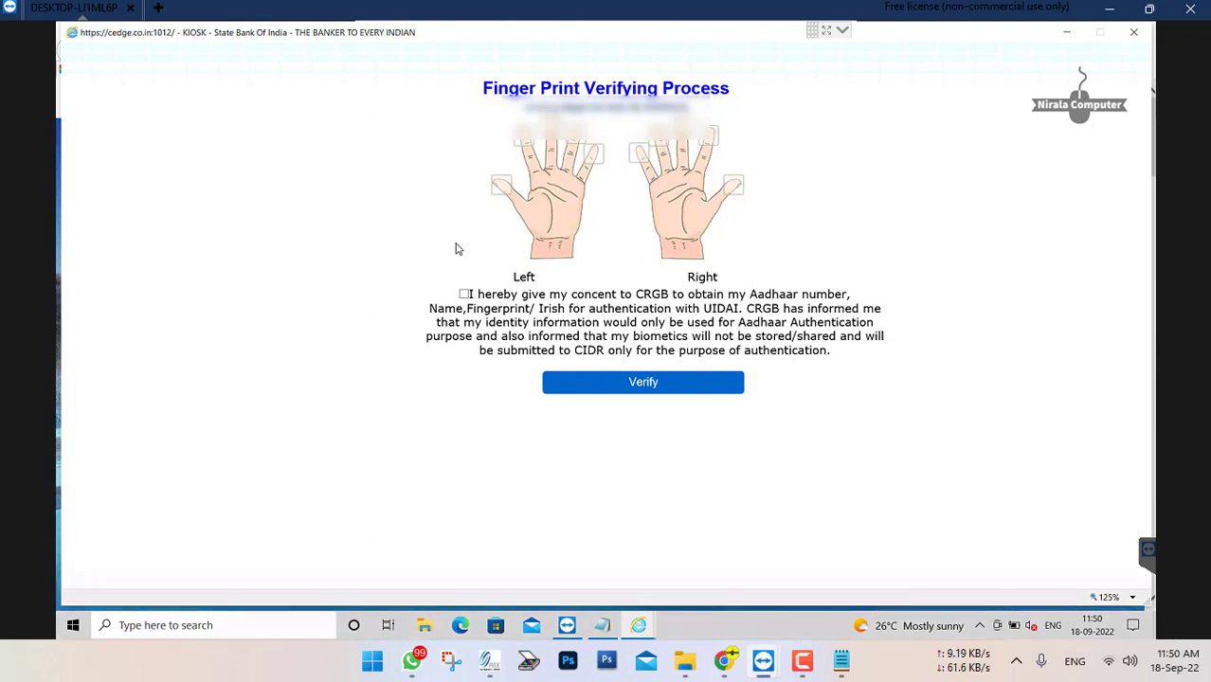
click(464, 294)
click(464, 295)
click(464, 293)
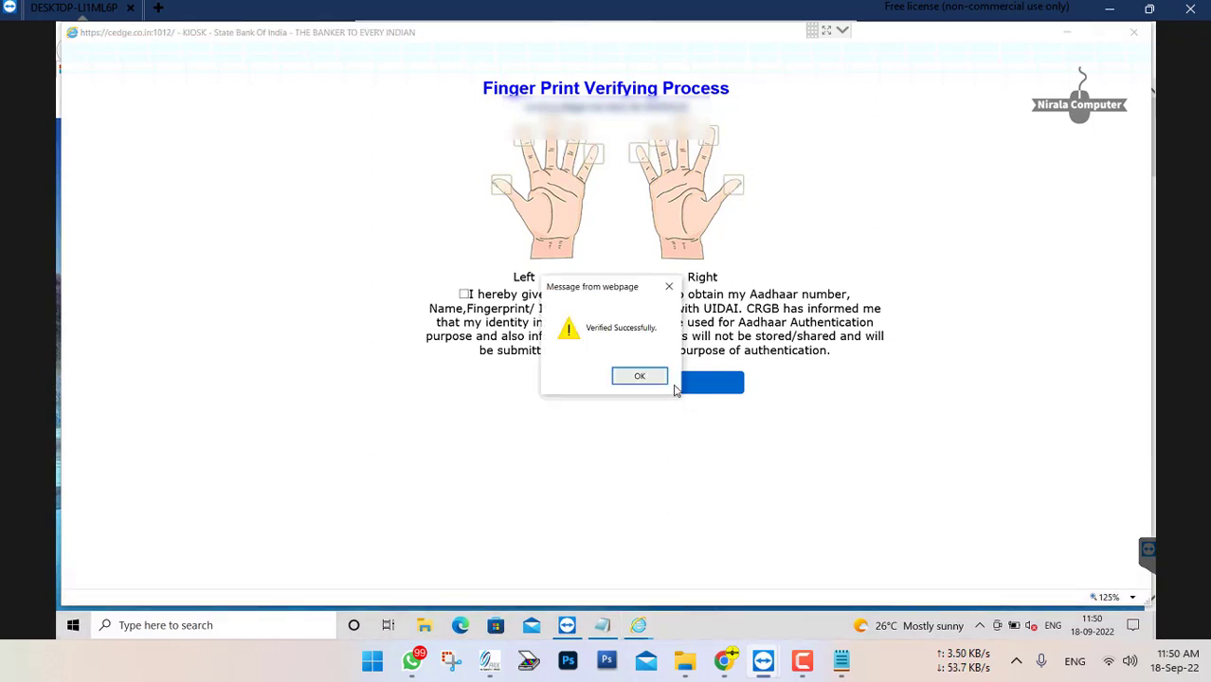
key(Return)
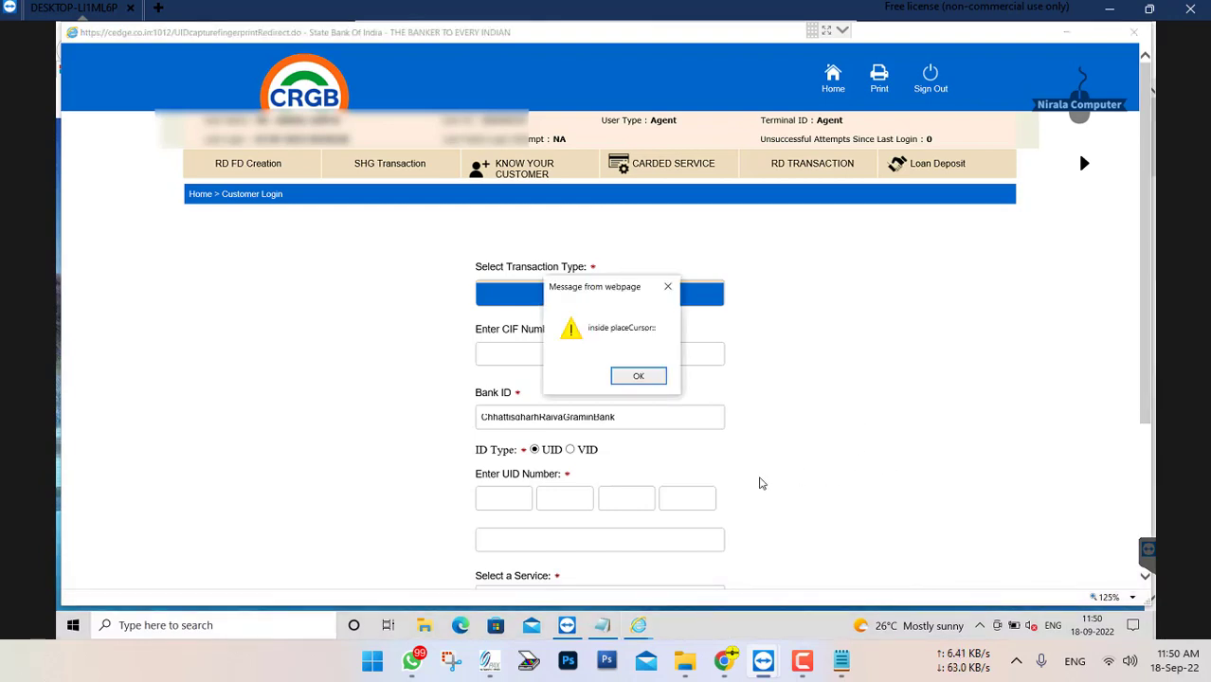
key(Return)
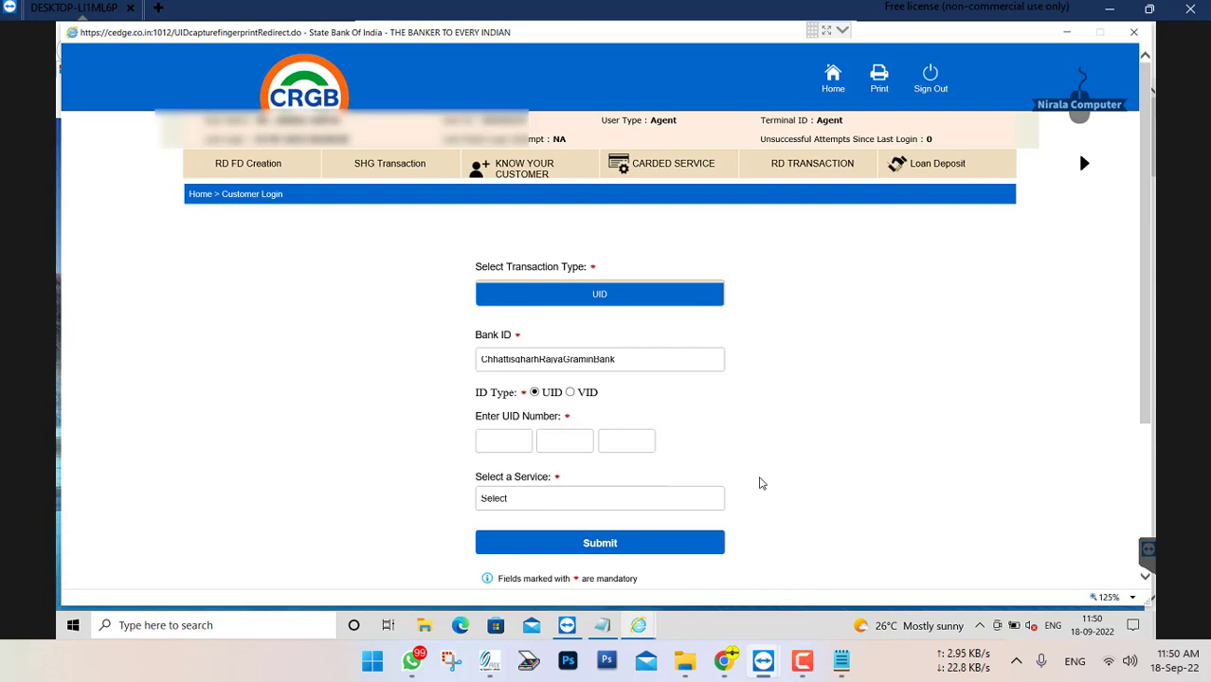
key(Return)
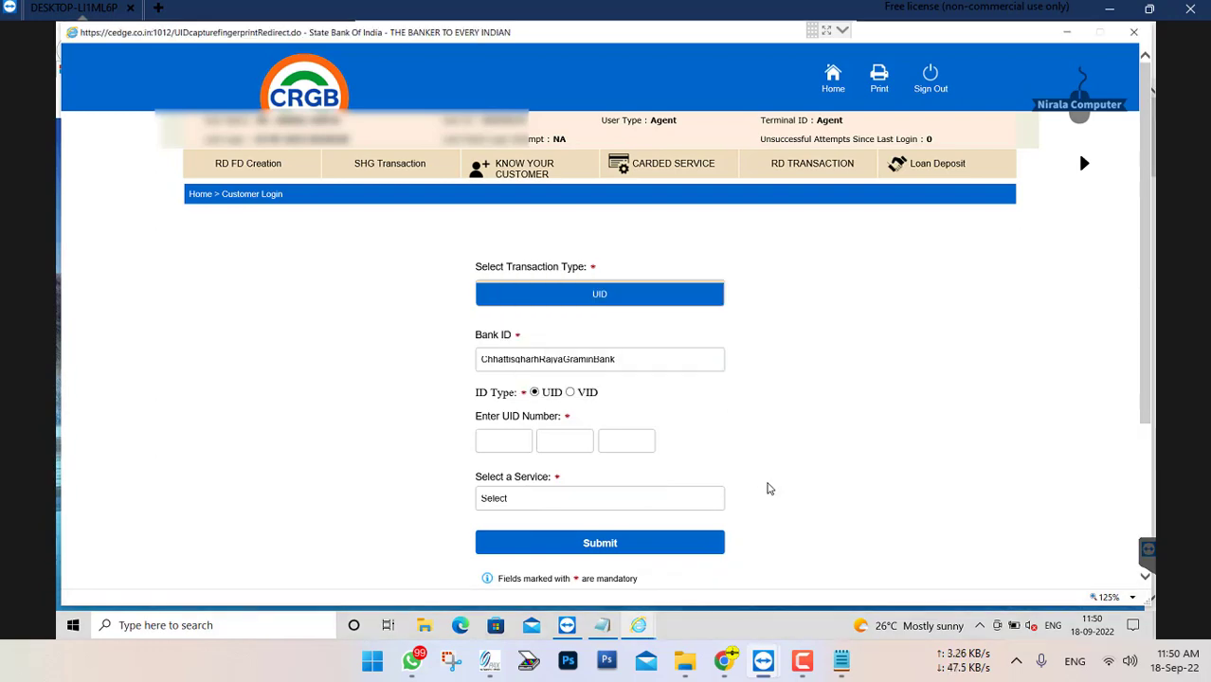